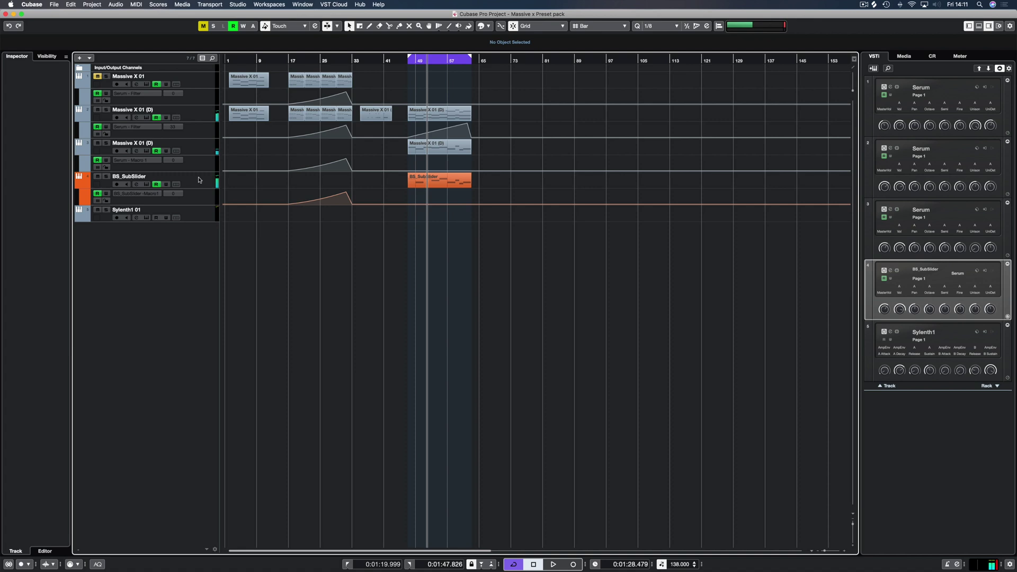
- Stop playback, duplicate the BS_SubSlider track and solo the duplicate
{"action": "key", "text": "space"}
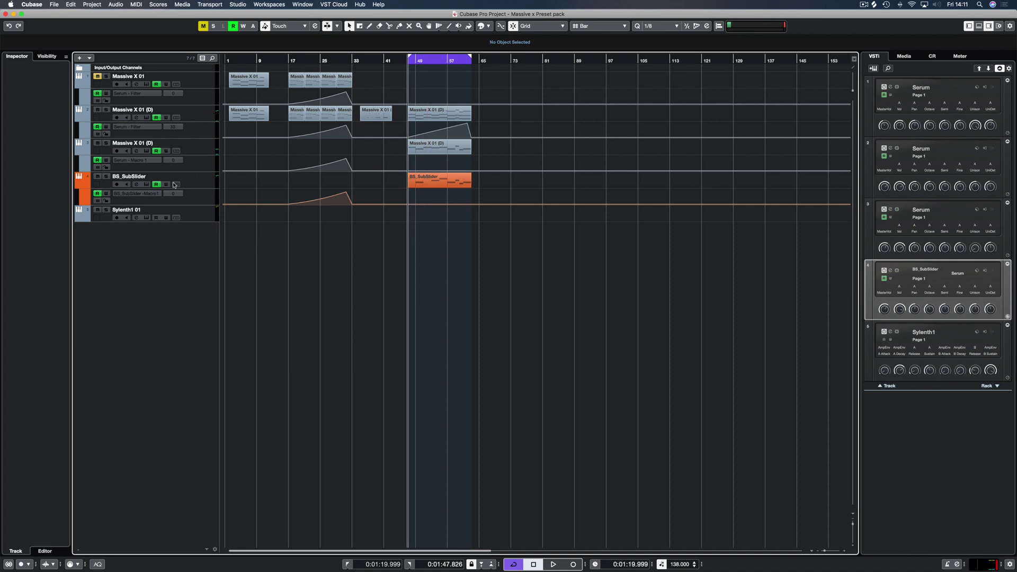
{"action": "right_click", "coordinate": [198, 178]}
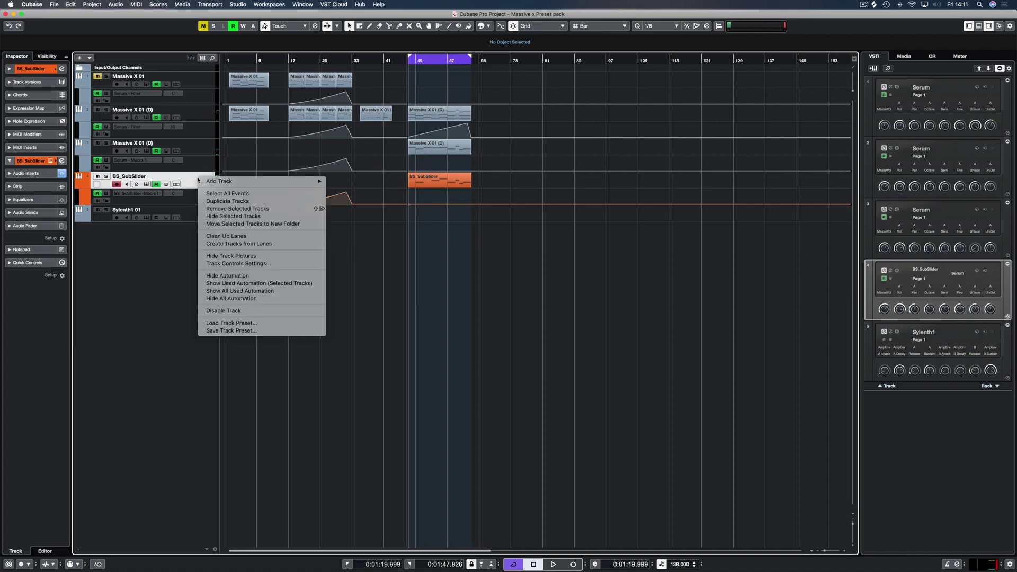
{"action": "left_click", "coordinate": [250, 202]}
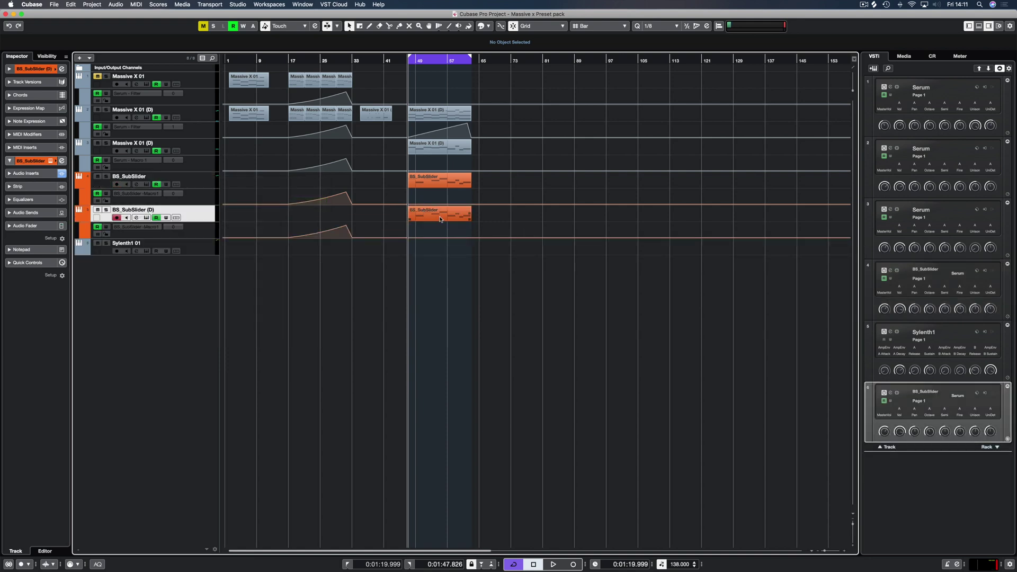
{"action": "left_click", "coordinate": [106, 209]}
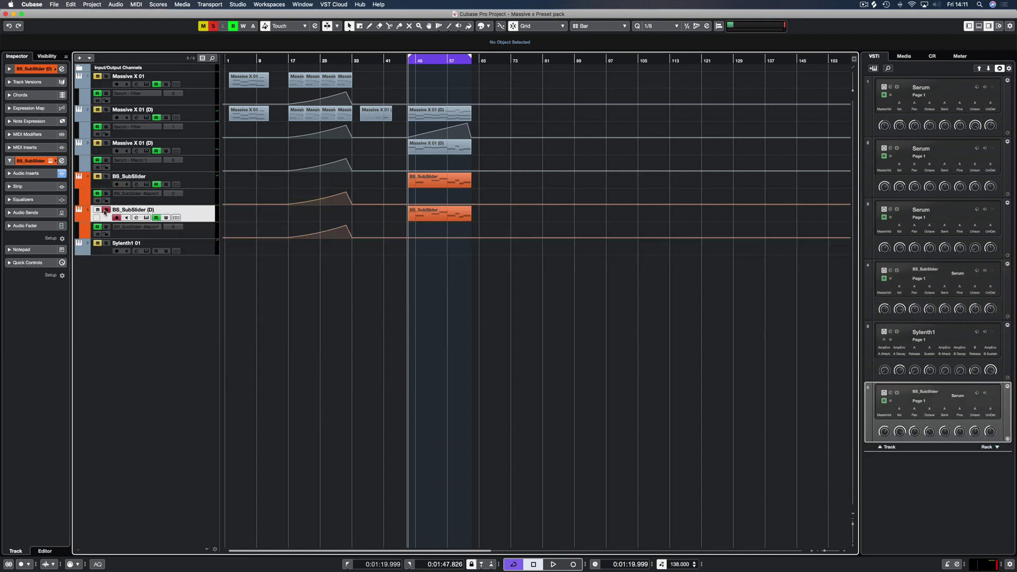
- Open Serum on the duplicated track, reset it to the Init preset and enlarge its interface
{"action": "left_click", "coordinate": [50, 161]}
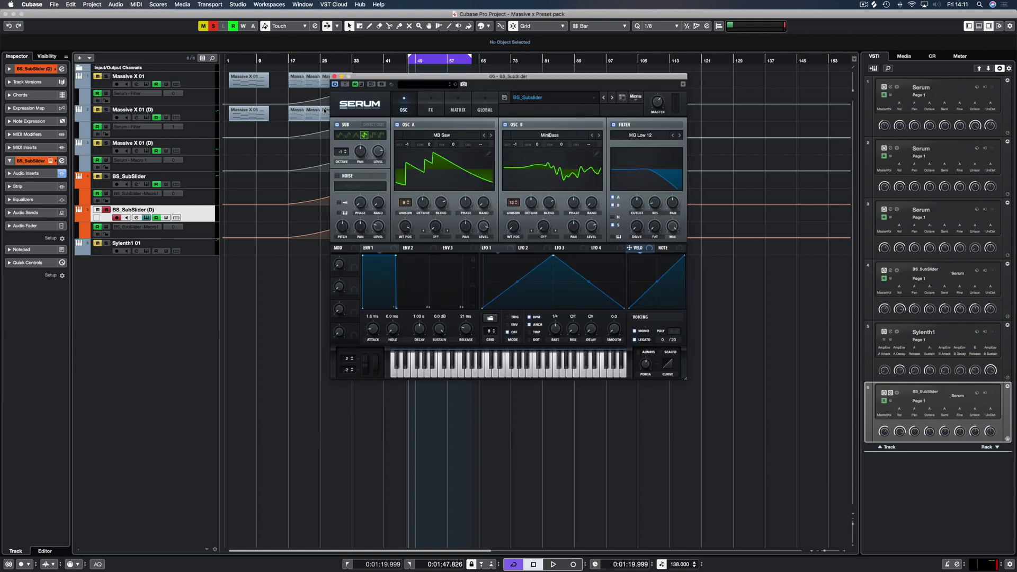
{"action": "left_click", "coordinate": [635, 98]}
{"action": "left_click", "coordinate": [669, 136]}
{"action": "left_click", "coordinate": [345, 109]}
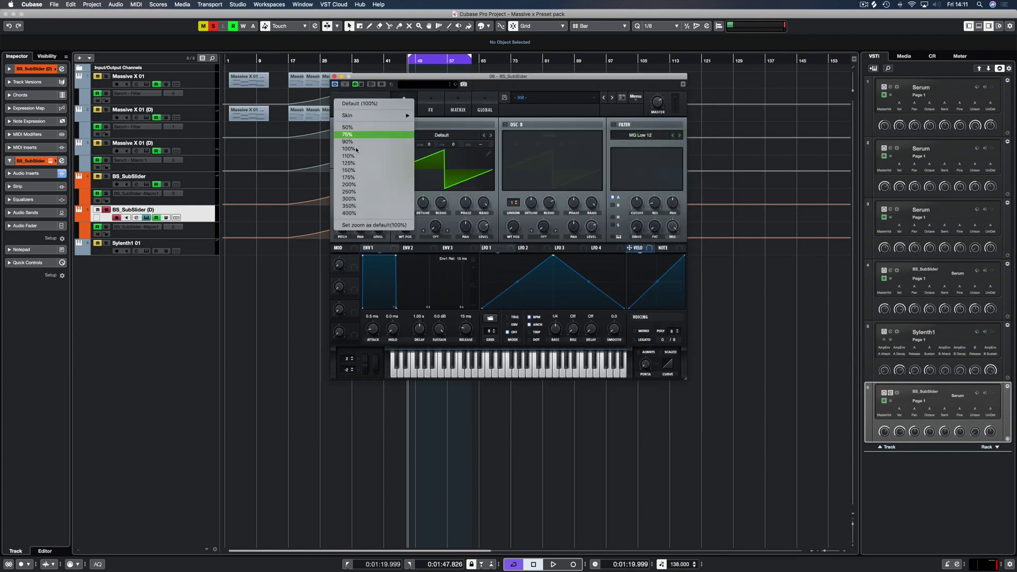
{"action": "left_click", "coordinate": [482, 62]}
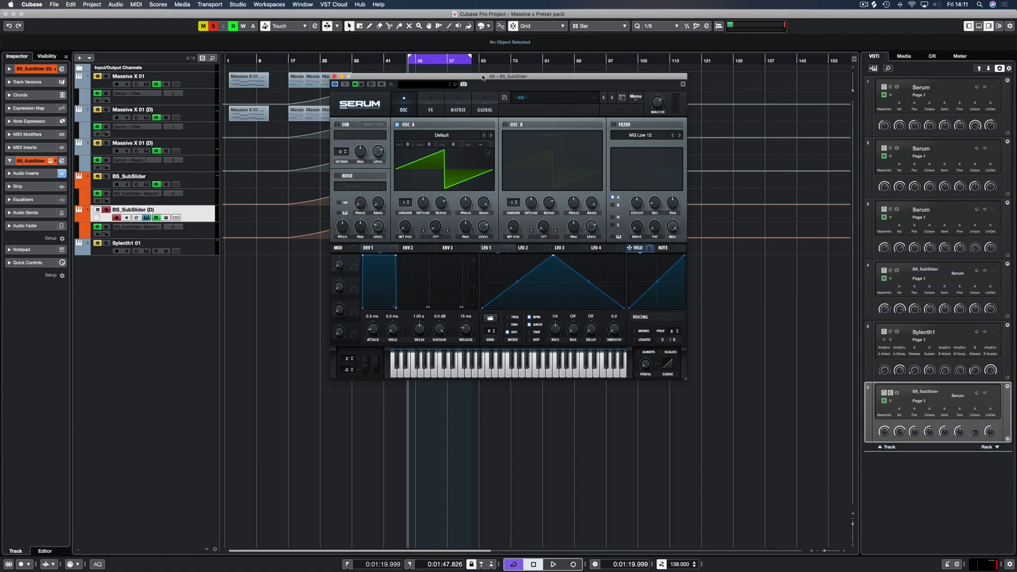
{"action": "left_click_drag", "start_coordinate": [482, 77], "coordinate": [353, 35]}
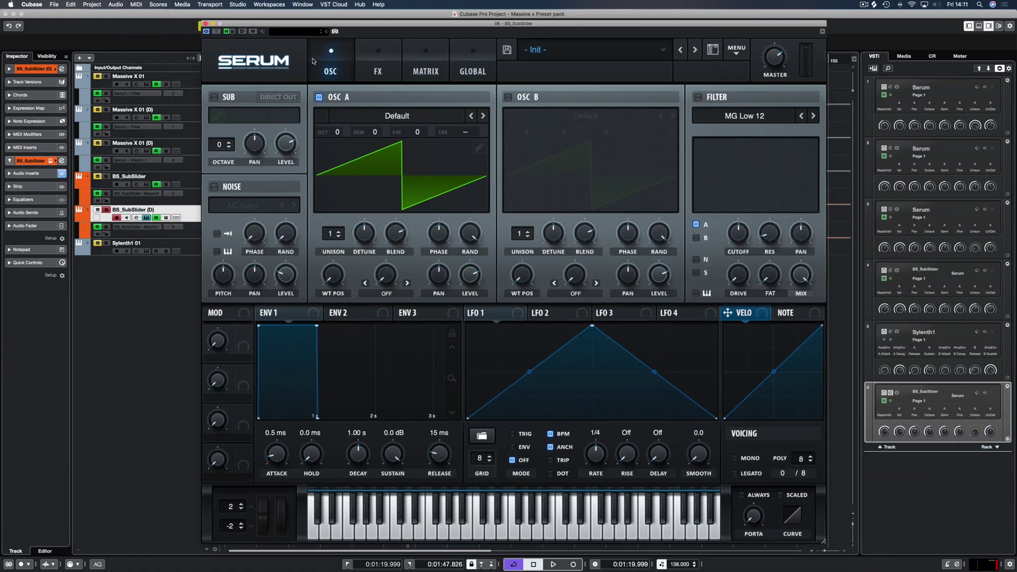
- Audition the Init patch over the looped section and reposition the Serum window so it is fully visible
{"action": "key", "text": "space"}
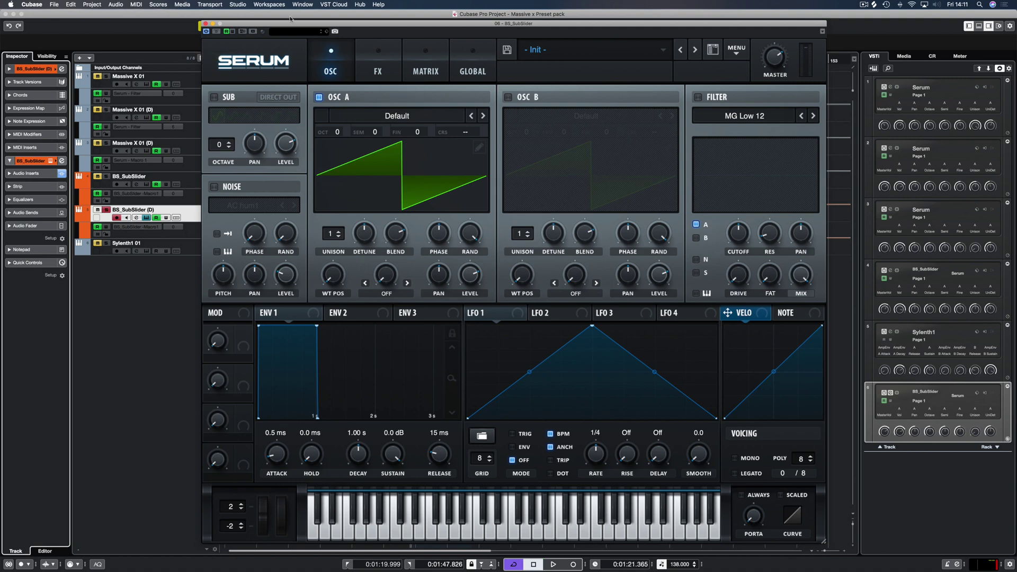
{"action": "left_click_drag", "start_coordinate": [272, 25], "coordinate": [237, 39]}
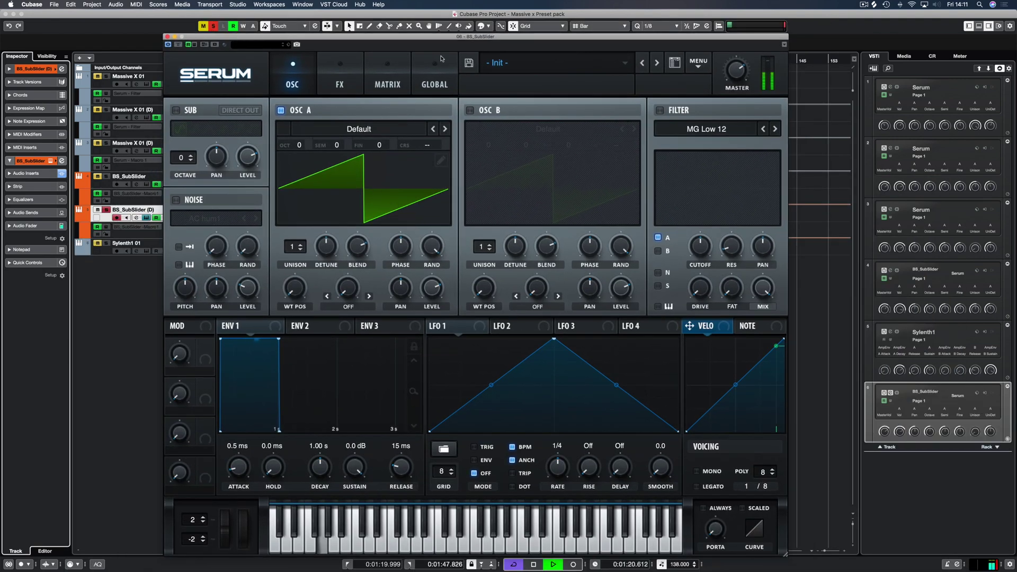
{"action": "mouse_move", "coordinate": [446, 37]}
{"action": "left_mouse_down"}
{"action": "mouse_move", "coordinate": [450, 21]}
{"action": "mouse_move", "coordinate": [453, 28]}
{"action": "left_mouse_up"}
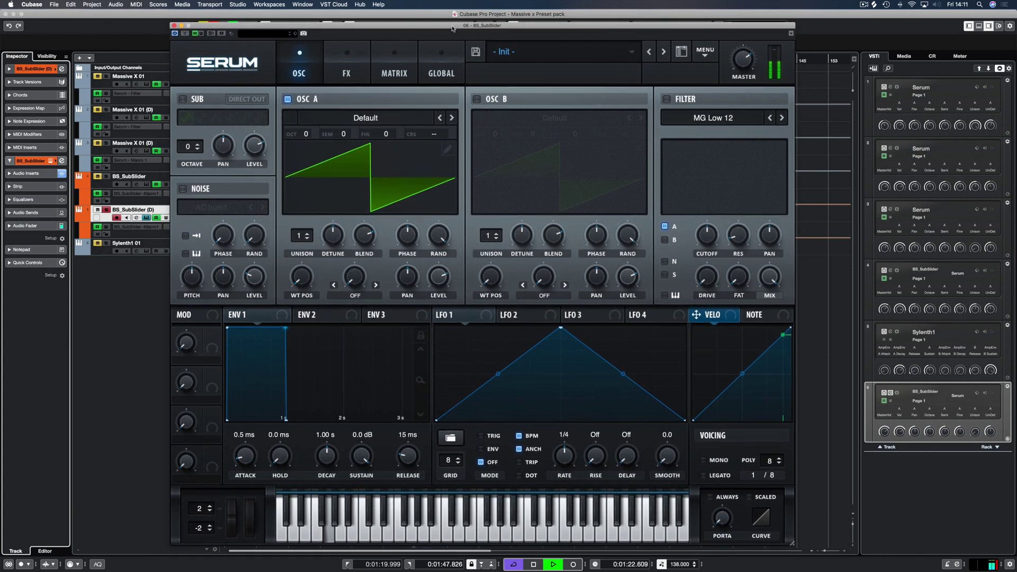
{"action": "key", "text": "space"}
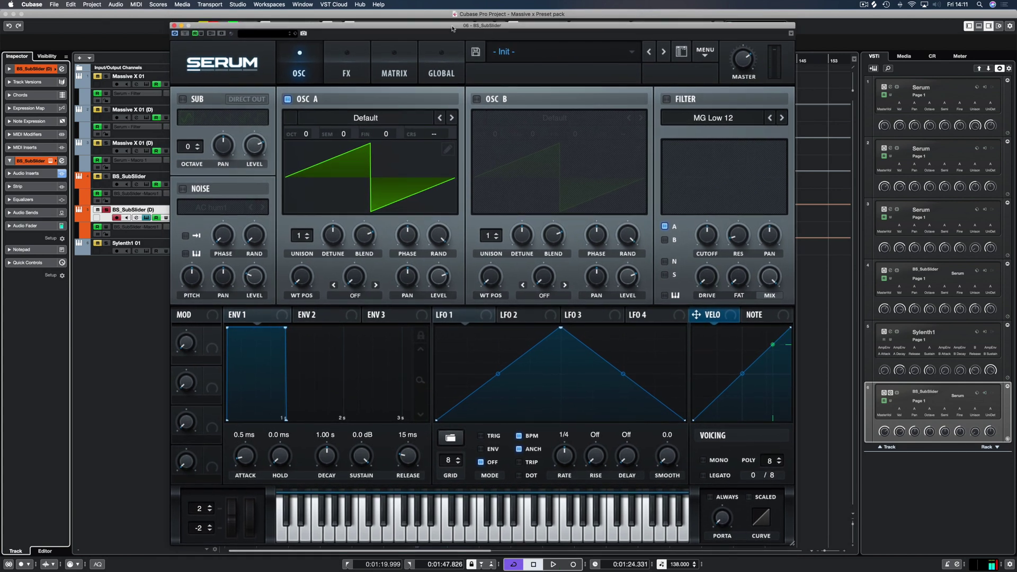
- Load the analog Basic Shapes wavetable into oscillator A and set its wavetable position to the saw shape
{"action": "left_click", "coordinate": [345, 125]}
{"action": "mouse_move", "coordinate": [364, 127]}
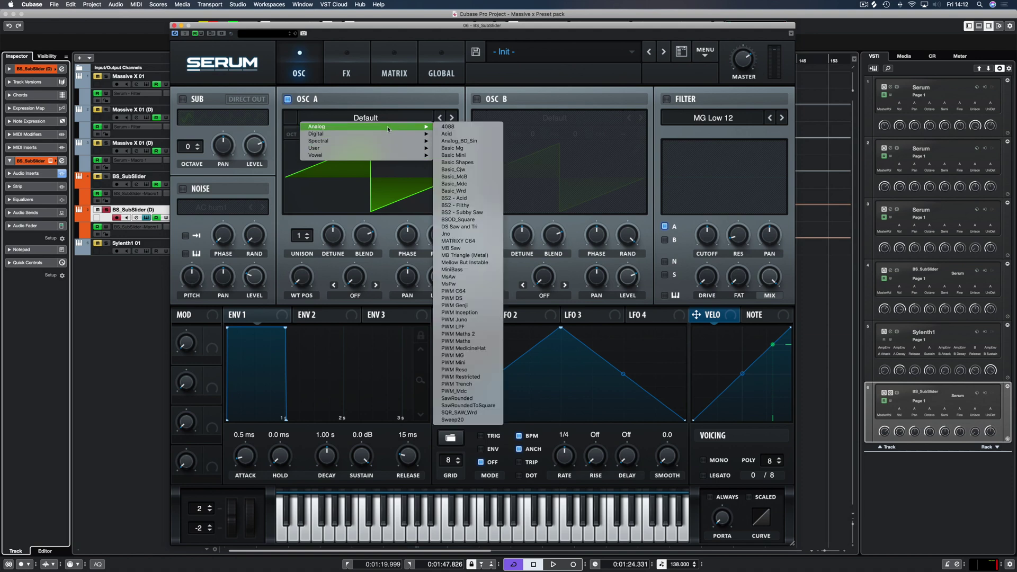
{"action": "left_click", "coordinate": [457, 163]}
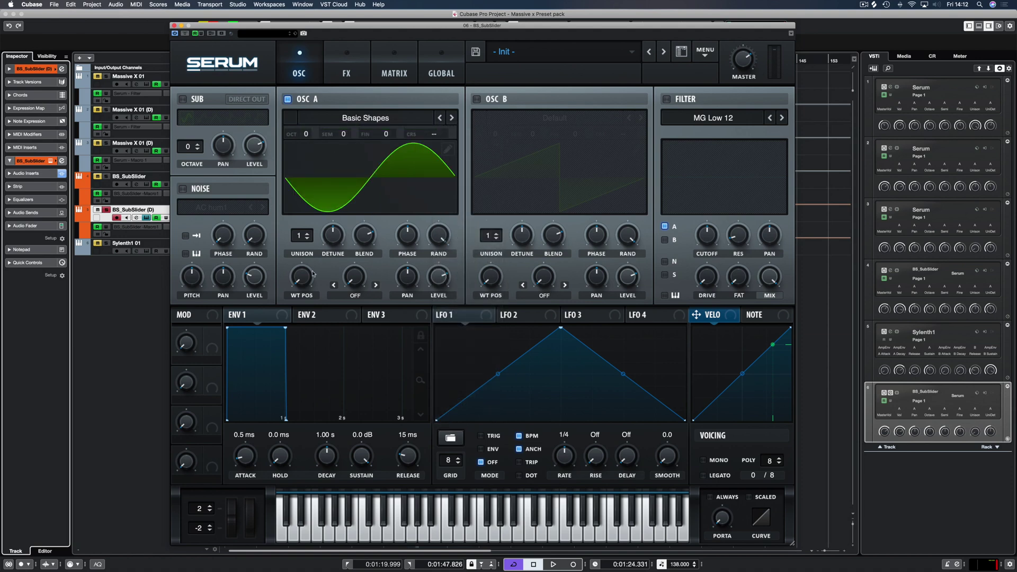
{"action": "left_click_drag", "start_coordinate": [301, 275], "coordinate": [302, 251]}
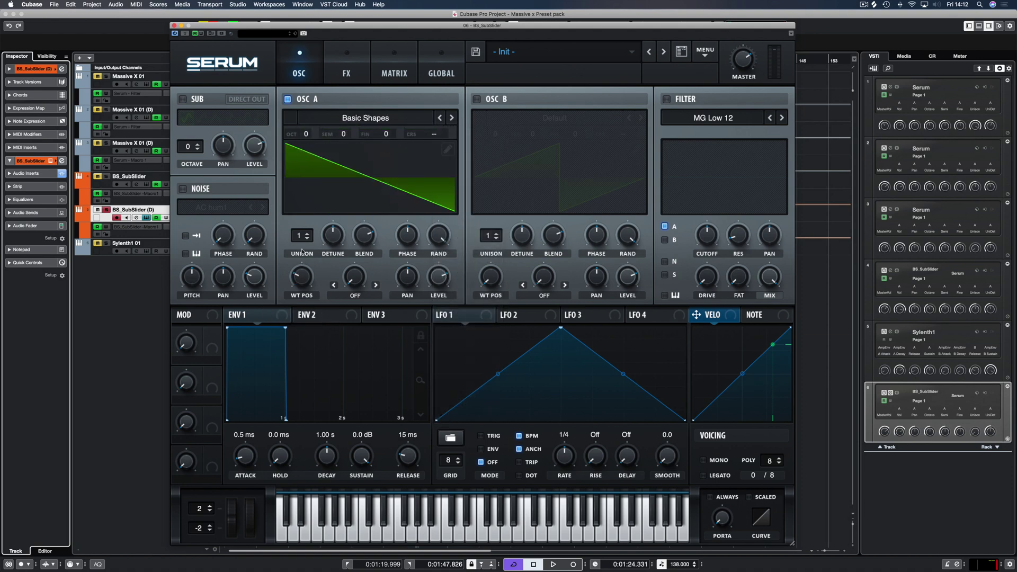
- Enable oscillator B, load the analog Basic Shapes wavetable and set its wavetable position to the saw shape
{"action": "left_click", "coordinate": [475, 99]}
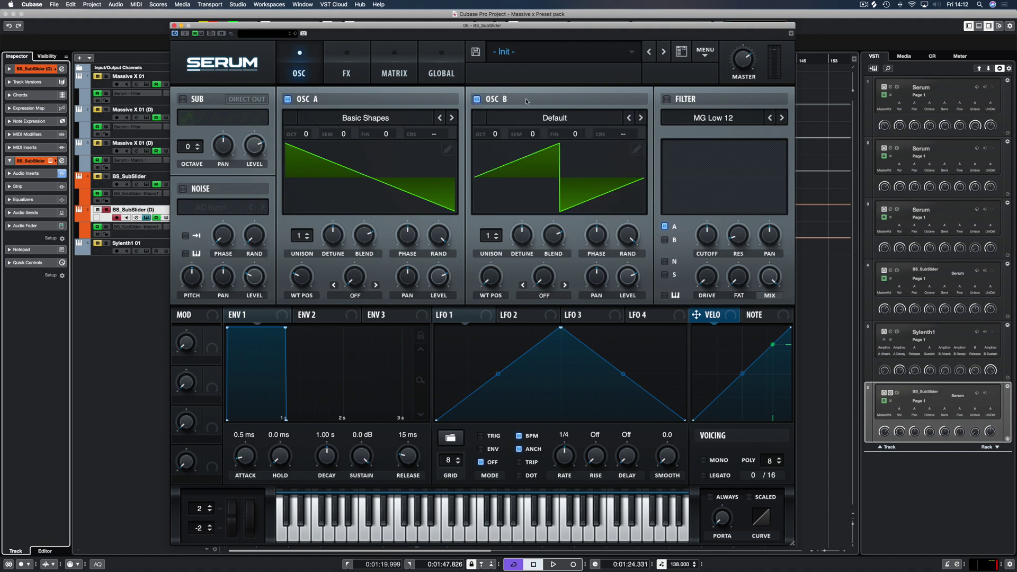
{"action": "left_click", "coordinate": [555, 118]}
{"action": "mouse_move", "coordinate": [555, 127]}
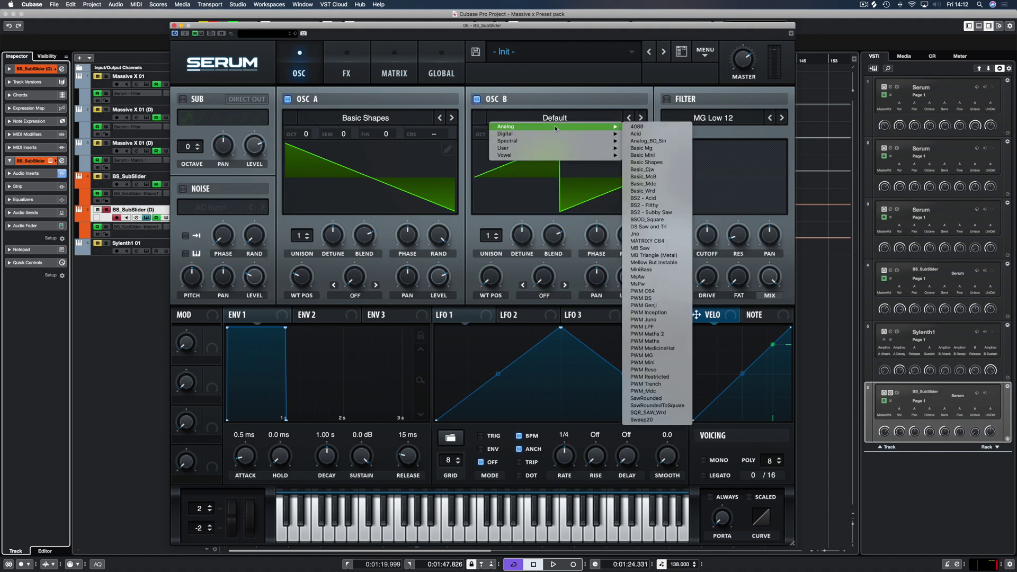
{"action": "left_click", "coordinate": [648, 162]}
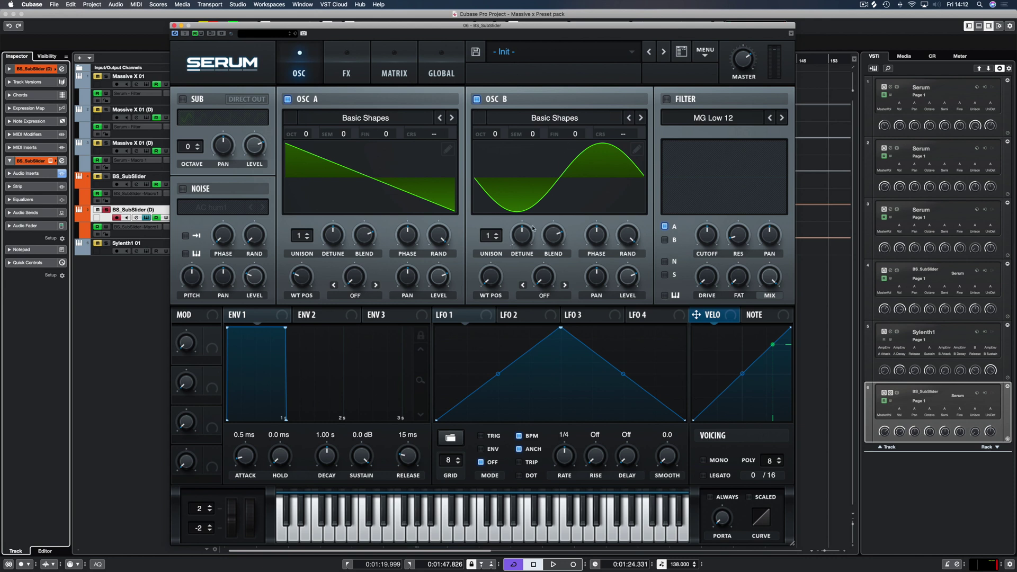
{"action": "mouse_move", "coordinate": [496, 281]}
{"action": "left_mouse_down"}
{"action": "mouse_move", "coordinate": [497, 268]}
{"action": "mouse_move", "coordinate": [501, 278]}
{"action": "left_mouse_up"}
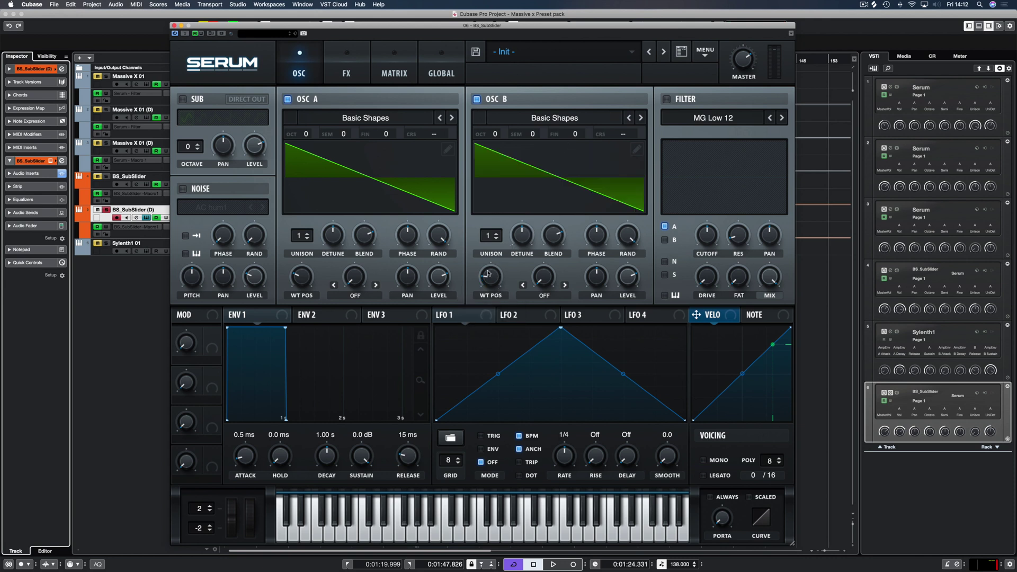
- Set unison to 16 voices on oscillator A and 10 voices on oscillator B
{"action": "scroll", "coordinate": [301, 236], "scroll_direction": "up", "scroll_amount": 15}
{"action": "scroll", "coordinate": [485, 237], "scroll_direction": "up", "scroll_amount": 2}
{"action": "scroll", "coordinate": [488, 237], "scroll_direction": "up", "scroll_amount": 1}
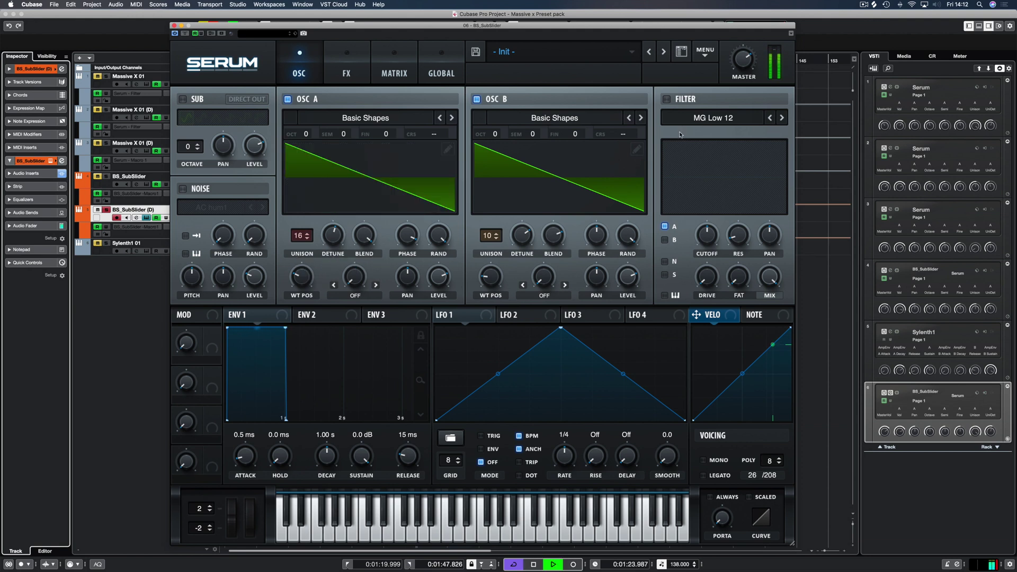
- Audition the two-oscillator unison patch by repeatedly starting and stopping the looped section
{"action": "key", "text": "space"}
{"action": "mouse_move", "coordinate": [744, 74]}
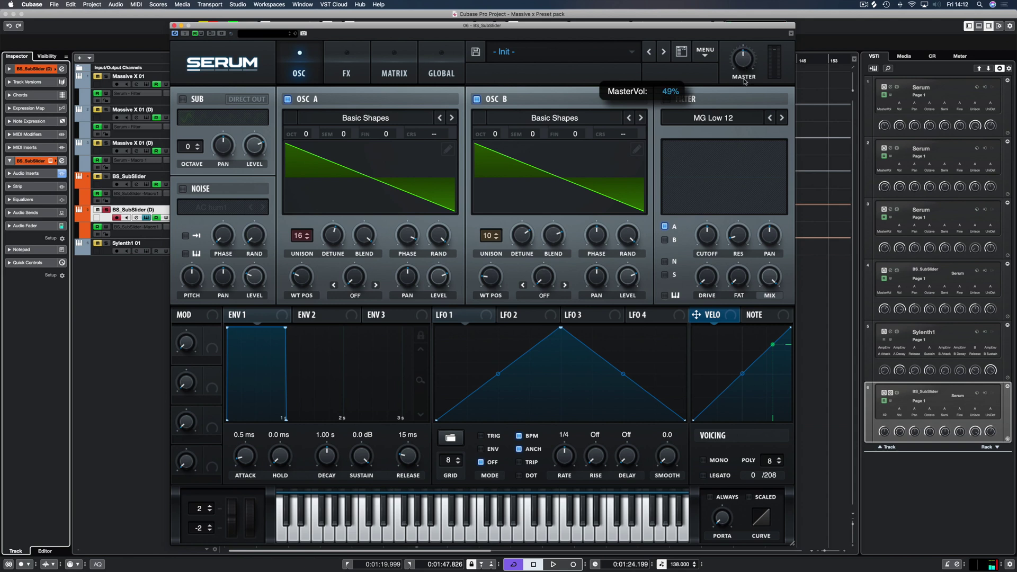
{"action": "key", "text": "space"}
{"action": "key", "text": "space"}
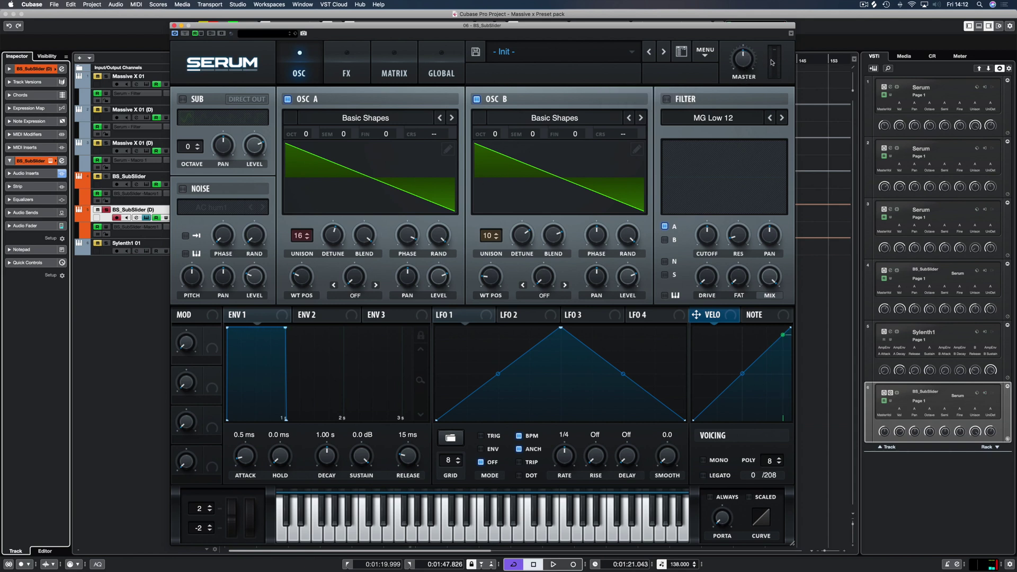
{"action": "key", "text": "space"}
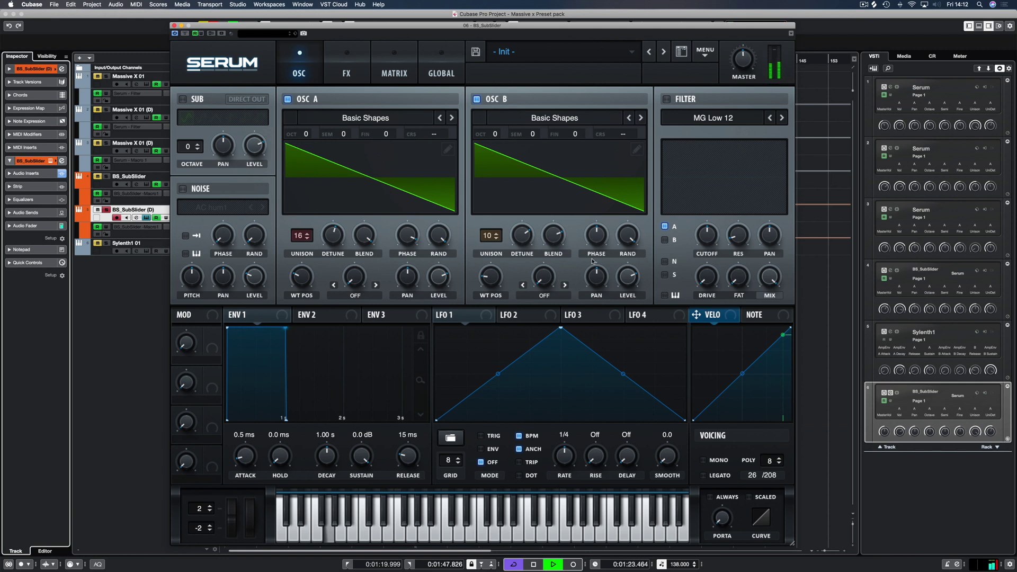
{"action": "key", "text": "space"}
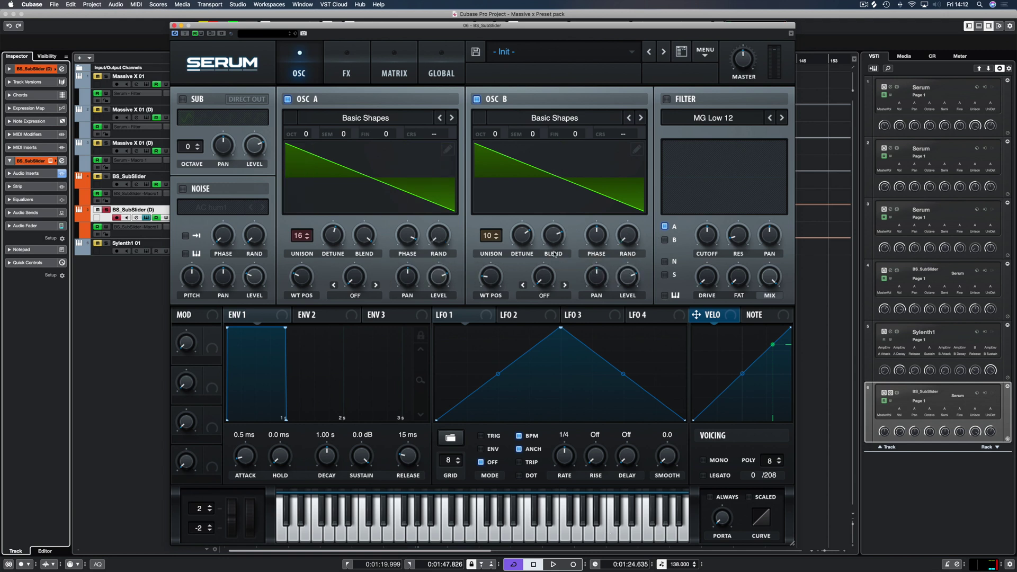
{"action": "key", "text": "space"}
{"action": "key", "text": "space"}
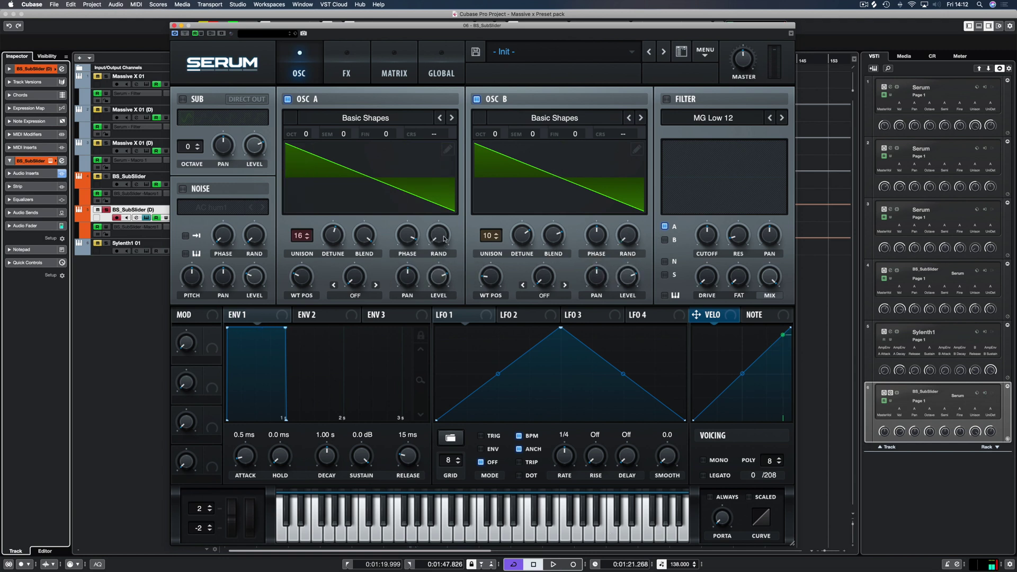
- Enable the filter, remove oscillator A from its routing and route the sub oscillator through it
{"action": "left_click", "coordinate": [666, 99]}
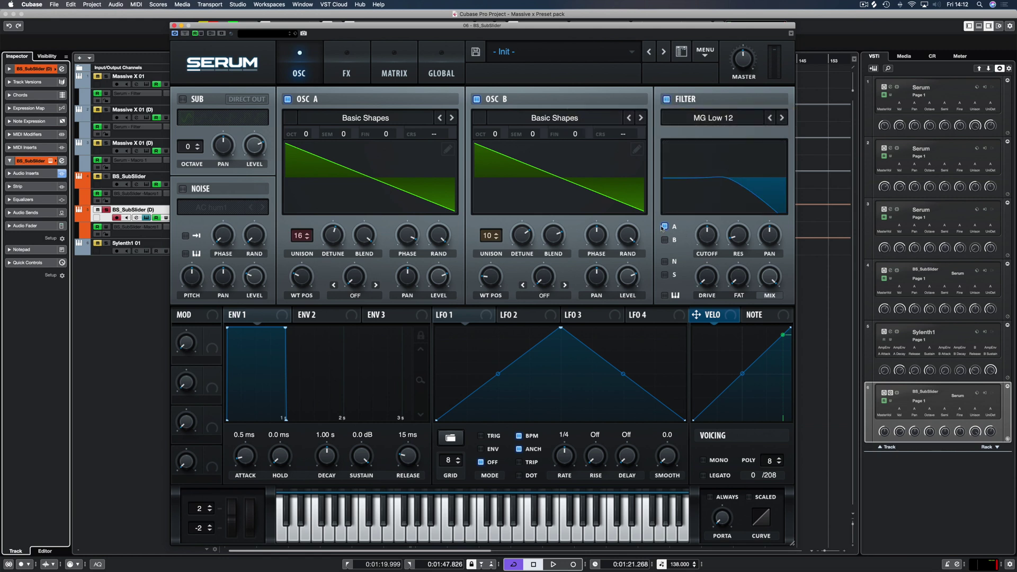
{"action": "left_click", "coordinate": [665, 227]}
{"action": "left_click", "coordinate": [664, 275]}
- Enable the sub oscillator, set its octave to -1 and its waveform to saw while auditioning the loop
{"action": "left_click", "coordinate": [182, 100]}
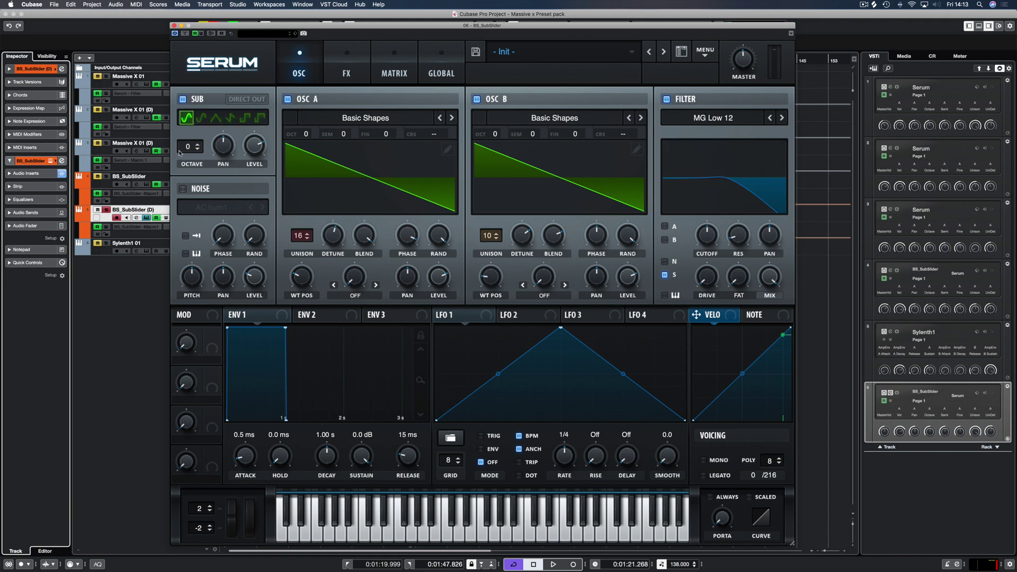
{"action": "scroll", "coordinate": [187, 151], "scroll_direction": "down", "scroll_amount": 2}
{"action": "key", "text": "space"}
{"action": "scroll", "coordinate": [189, 155], "scroll_direction": "down", "scroll_amount": 1}
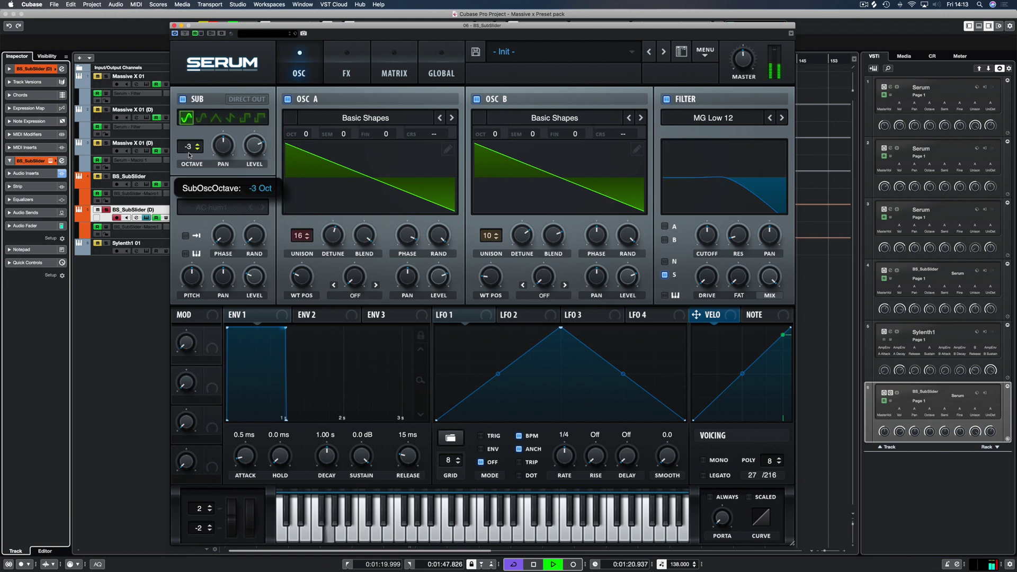
{"action": "scroll", "coordinate": [189, 154], "scroll_direction": "up", "scroll_amount": 2}
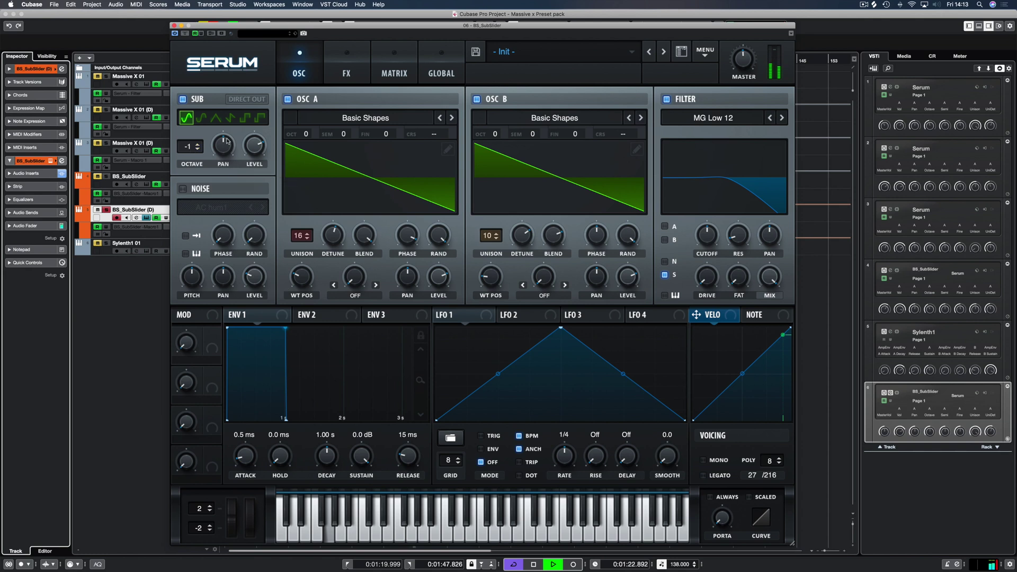
{"action": "left_click", "coordinate": [232, 117]}
{"action": "key", "text": "space"}
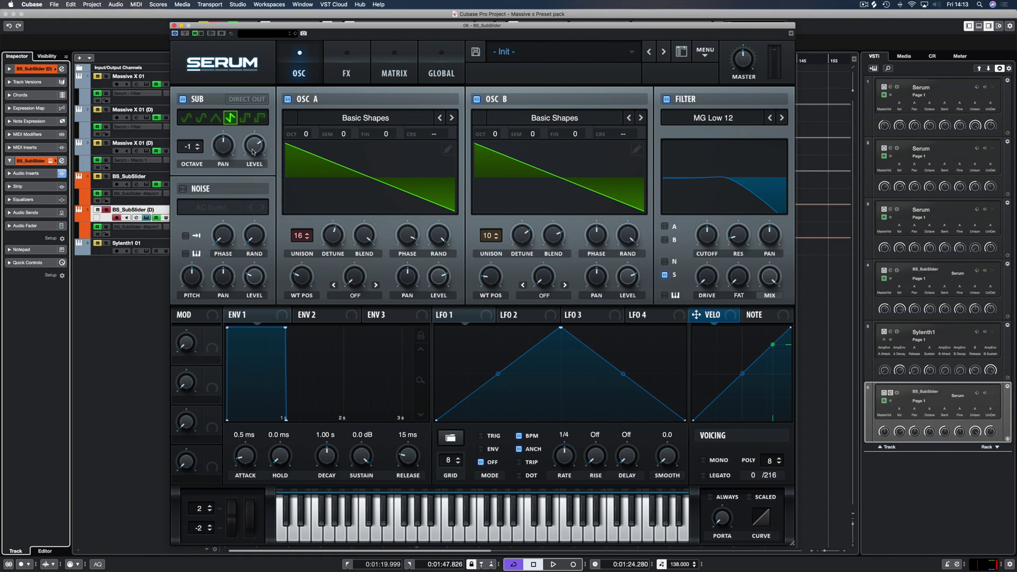
- Change the main filter type to High 12 and lower its cutoff
{"action": "left_click", "coordinate": [724, 120]}
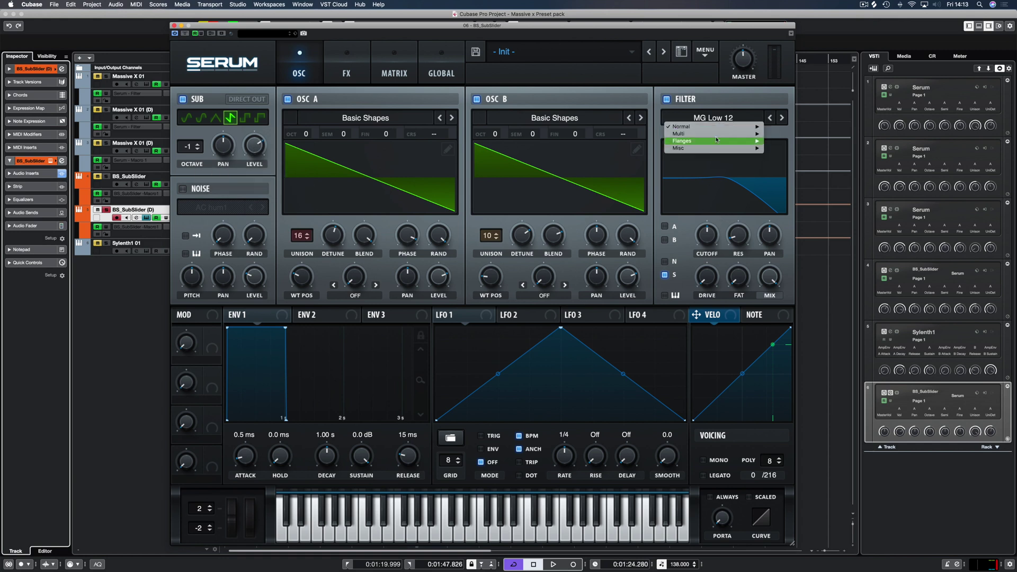
{"action": "mouse_move", "coordinate": [742, 127]}
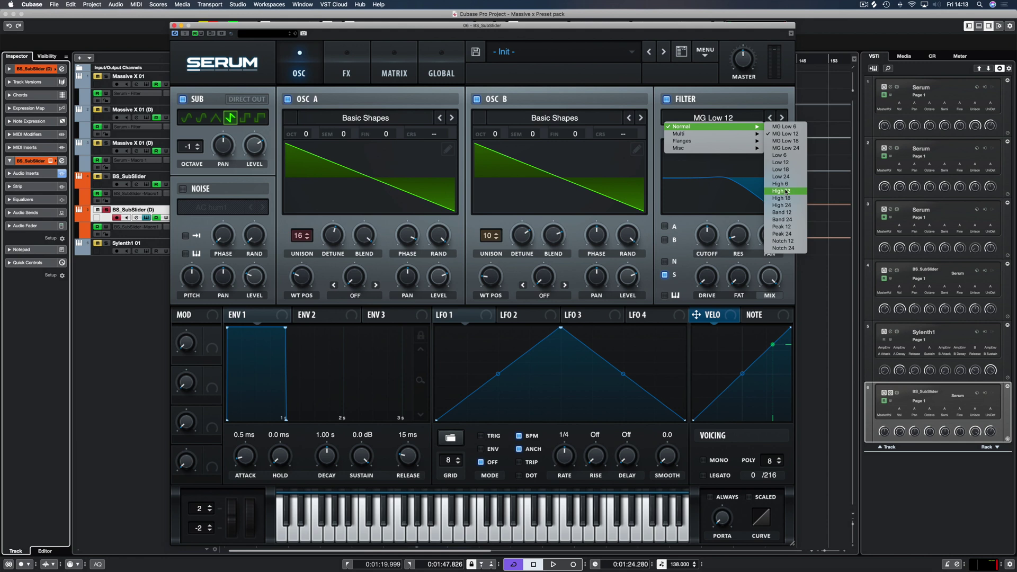
{"action": "left_click", "coordinate": [793, 185]}
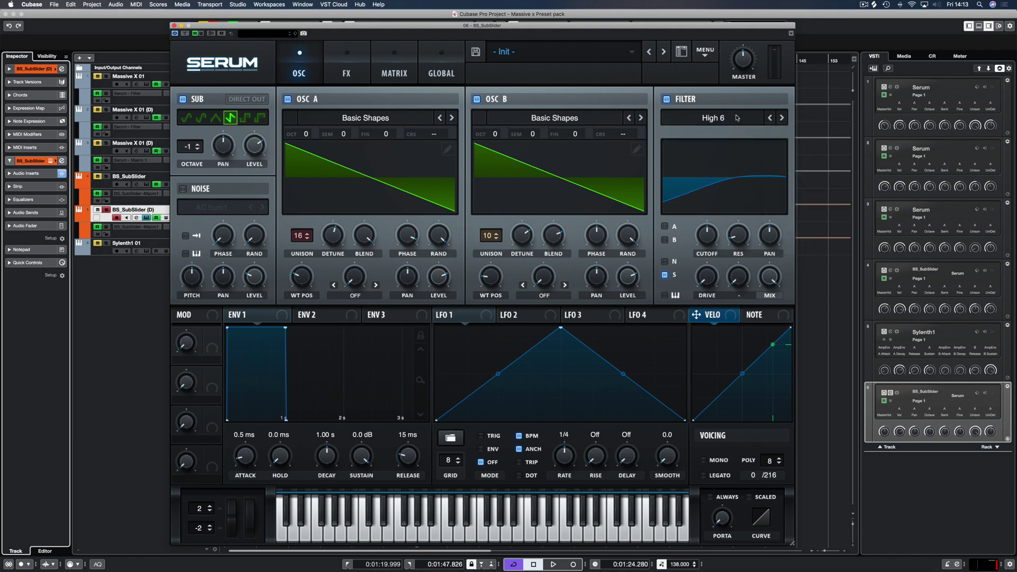
{"action": "left_click", "coordinate": [761, 122]}
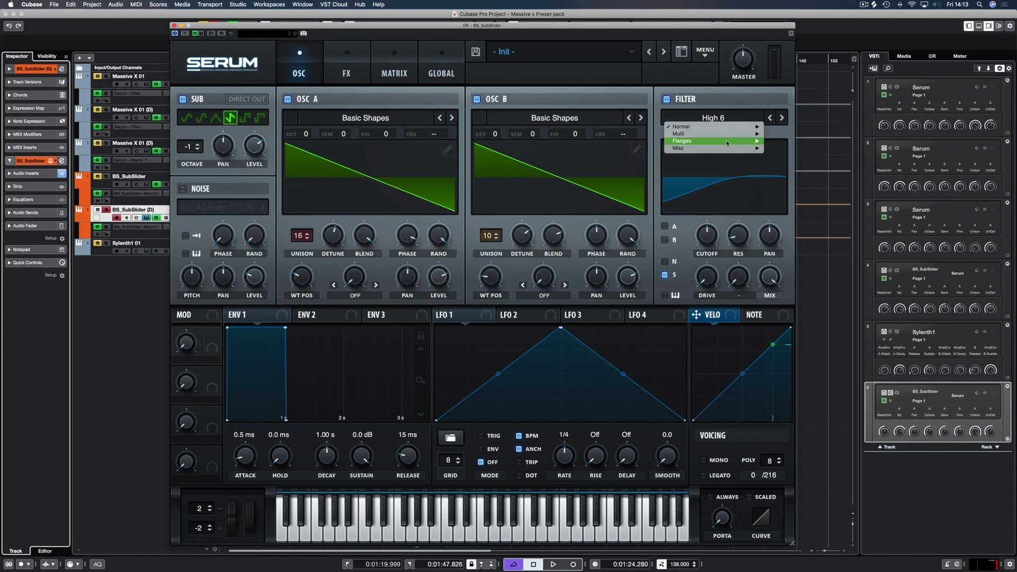
{"action": "mouse_move", "coordinate": [728, 129]}
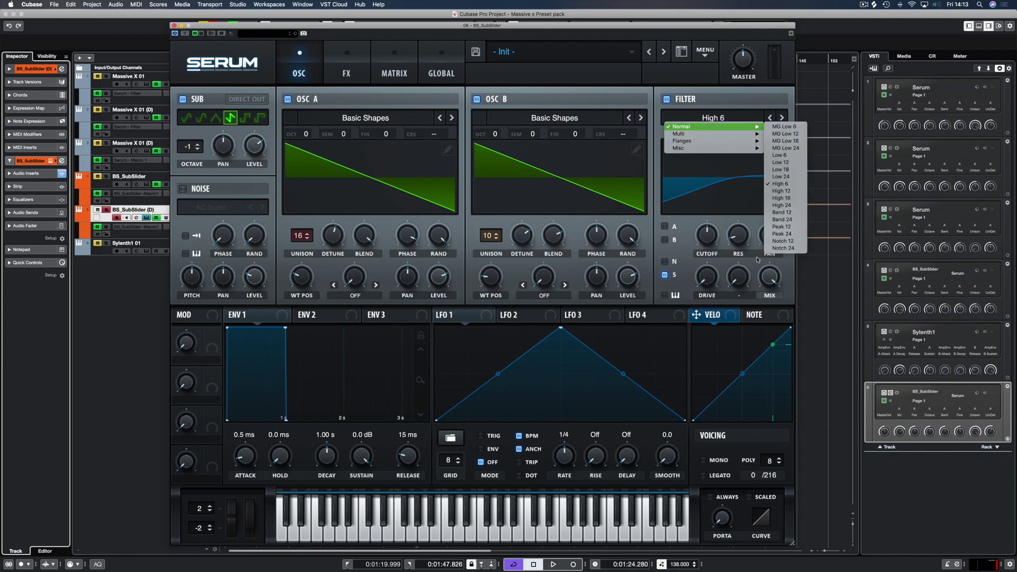
{"action": "left_click", "coordinate": [780, 191]}
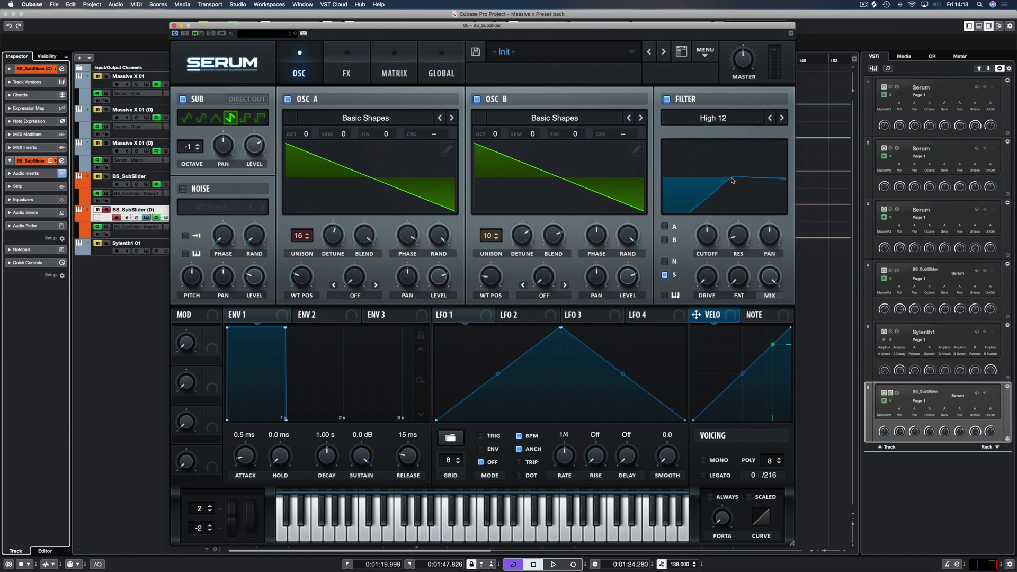
{"action": "left_click_drag", "start_coordinate": [718, 245], "coordinate": [702, 247]}
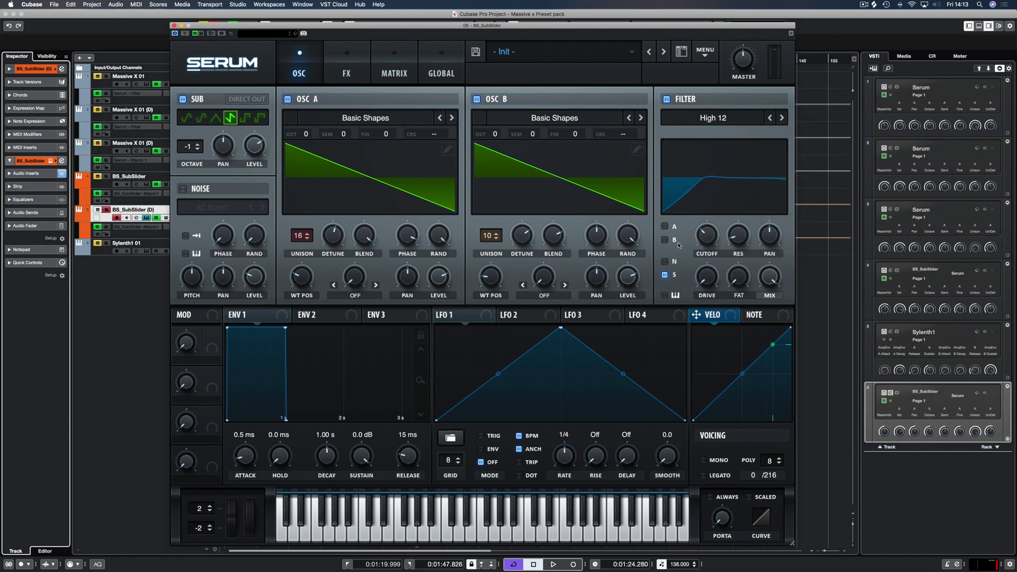
- Turn off oscillators A and B and lower the filter cutoff to its minimum while the loop plays
{"action": "left_click", "coordinate": [288, 99]}
{"action": "left_click", "coordinate": [476, 99]}
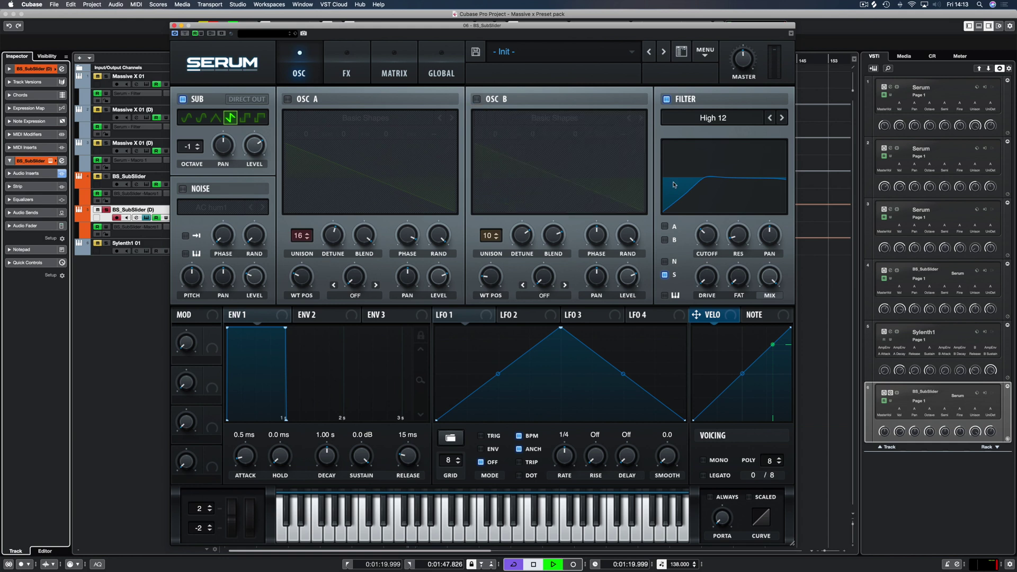
{"action": "key", "text": "space"}
{"action": "left_click_drag", "start_coordinate": [703, 235], "coordinate": [703, 259]}
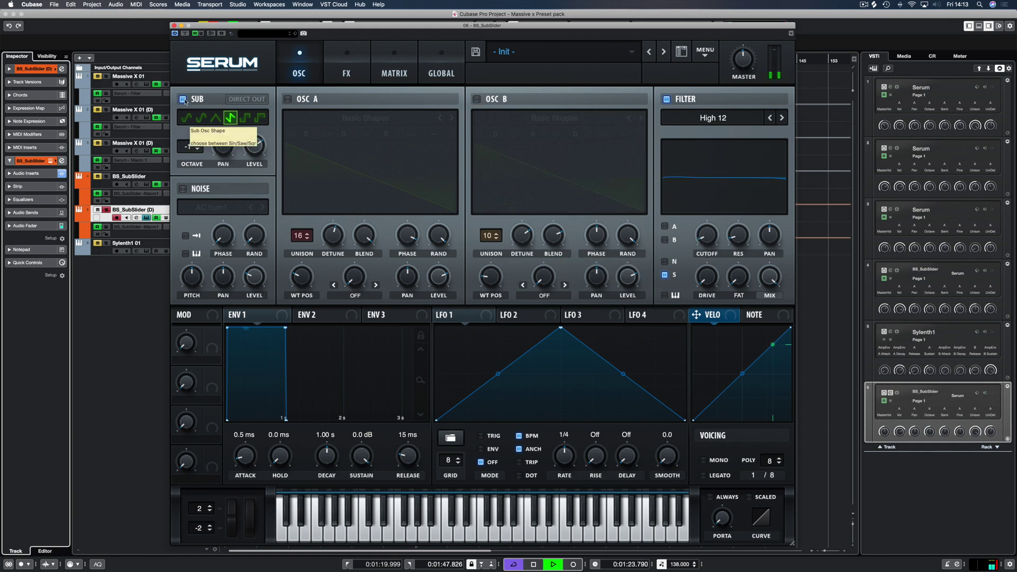
- Compare the sub oscillator's sine and saw waveforms, keep saw, and raise the filter cutoff slightly by ear
{"action": "left_click", "coordinate": [187, 119]}
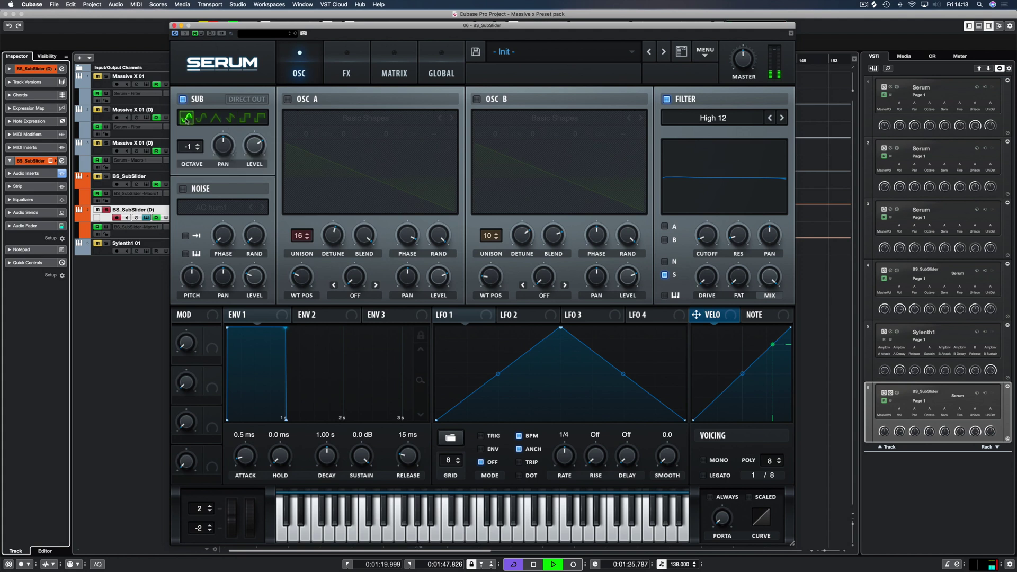
{"action": "left_click", "coordinate": [230, 118]}
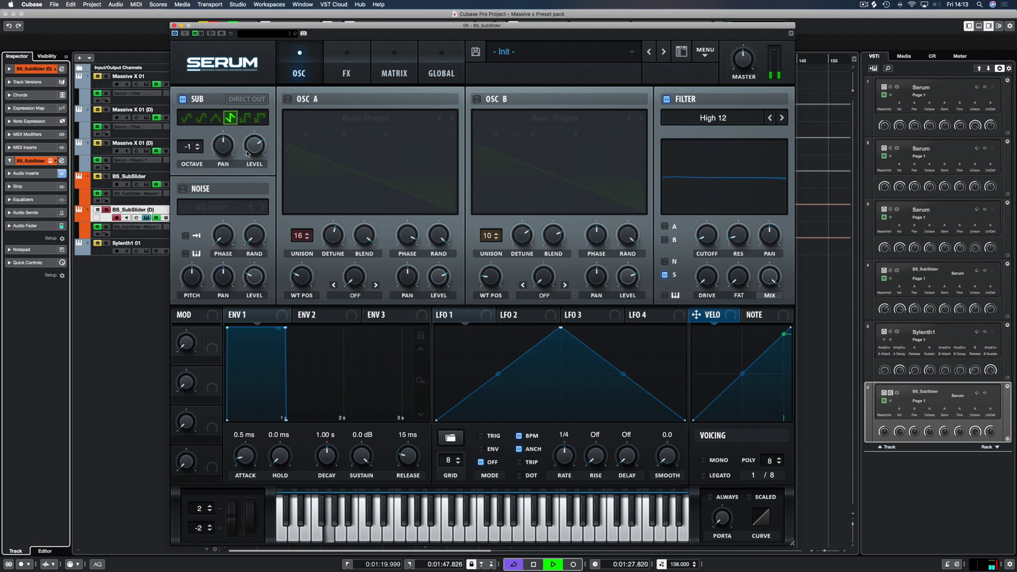
{"action": "mouse_move", "coordinate": [249, 159]}
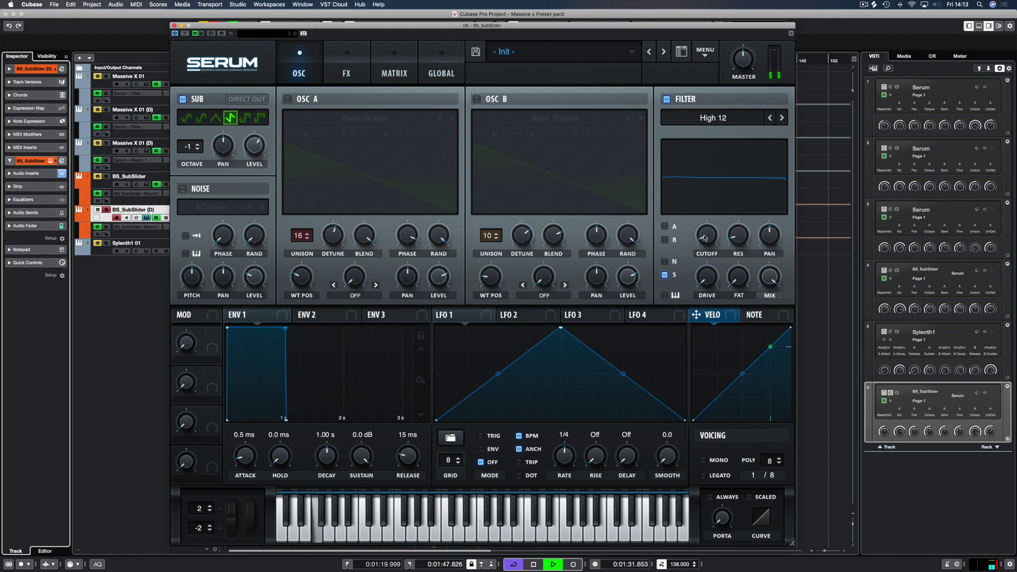
{"action": "mouse_move", "coordinate": [706, 237]}
{"action": "left_mouse_down"}
{"action": "mouse_move", "coordinate": [705, 216]}
{"action": "mouse_move", "coordinate": [702, 233]}
{"action": "left_mouse_up"}
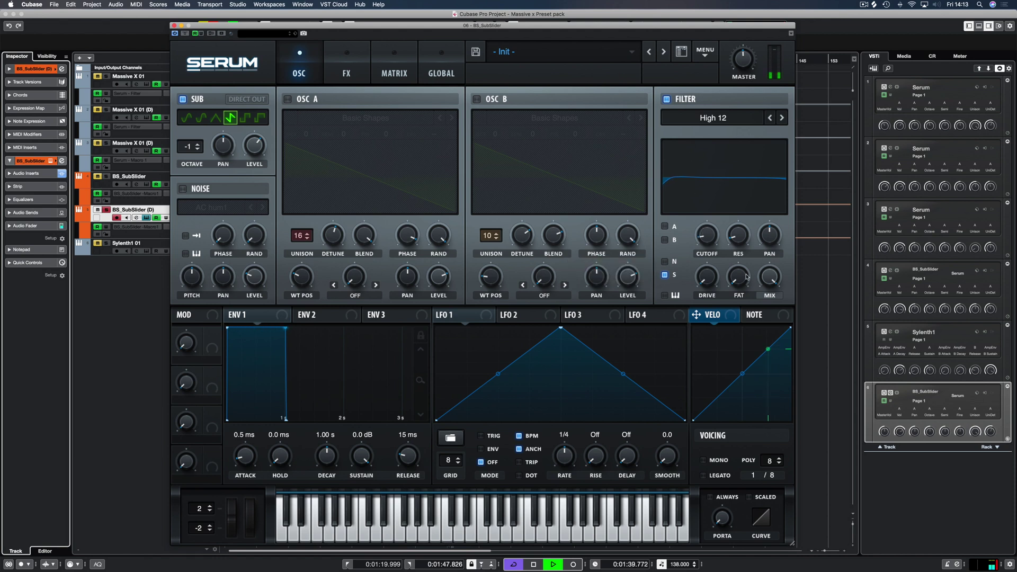
{"action": "left_click_drag", "start_coordinate": [712, 244], "coordinate": [711, 242]}
{"action": "key", "text": "space"}
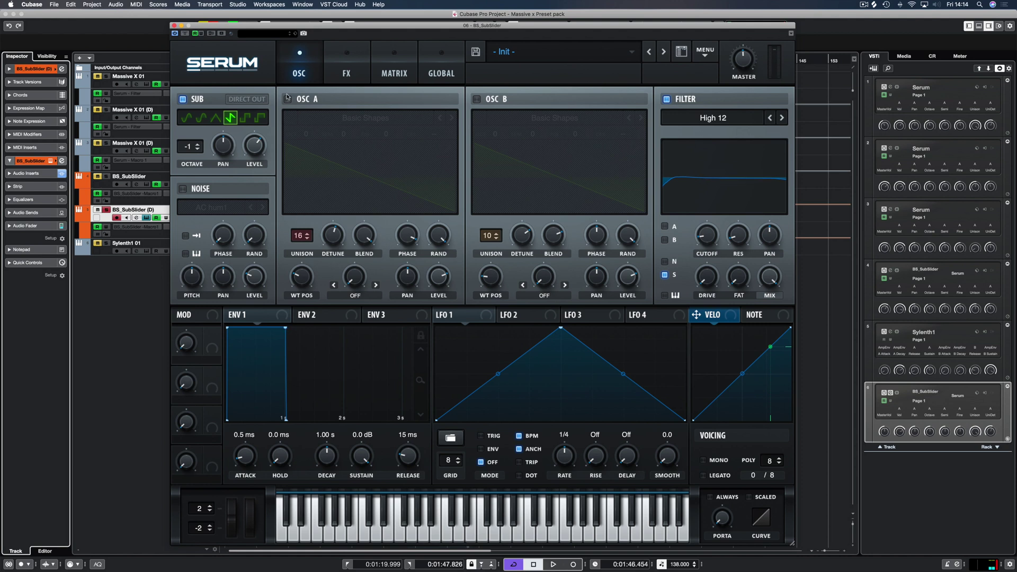
- Turn oscillators A and B back on and set envelope 1 to 0.9 ms attack and 80 ms release while auditioning the loop
{"action": "left_click", "coordinate": [288, 99]}
{"action": "left_click", "coordinate": [477, 99]}
{"action": "key", "text": "space"}
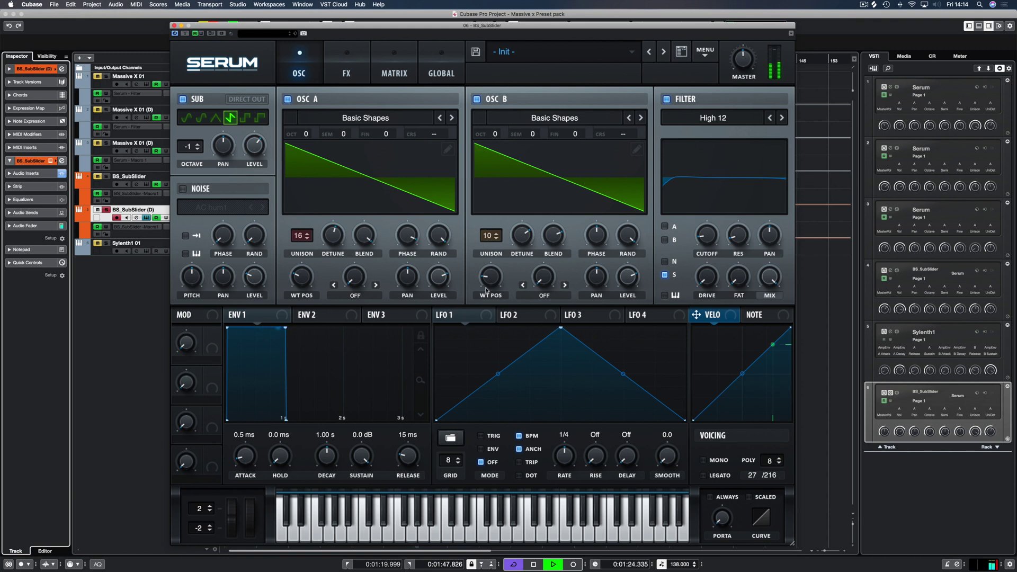
{"action": "left_click_drag", "start_coordinate": [408, 451], "coordinate": [404, 455]}
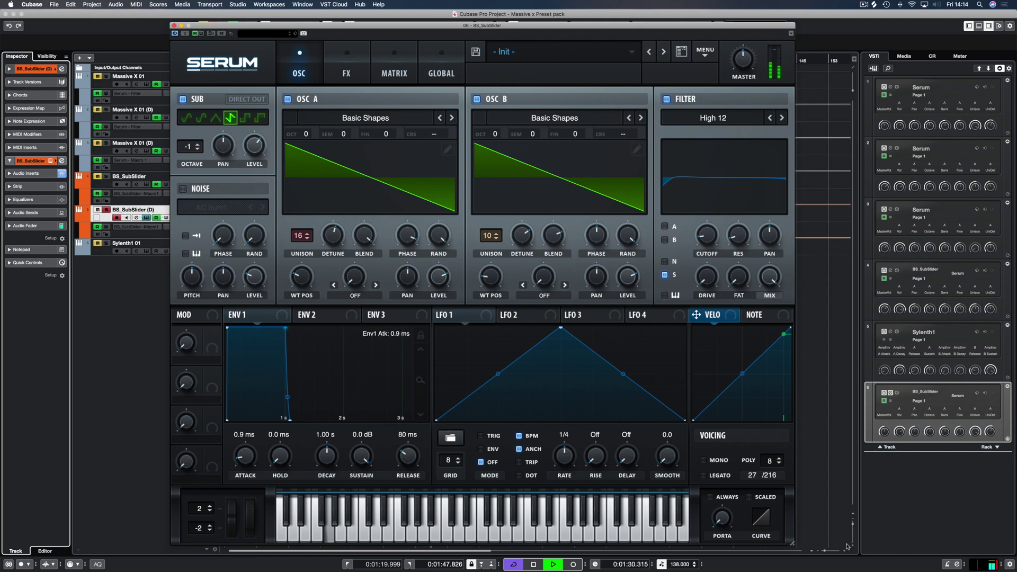
{"action": "key", "text": "space"}
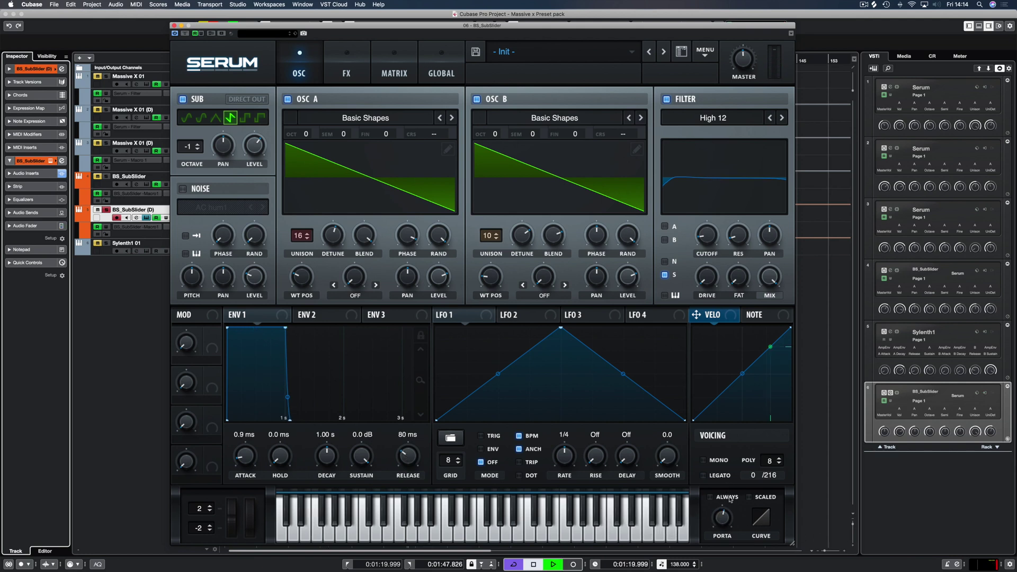
{"action": "key", "text": "space"}
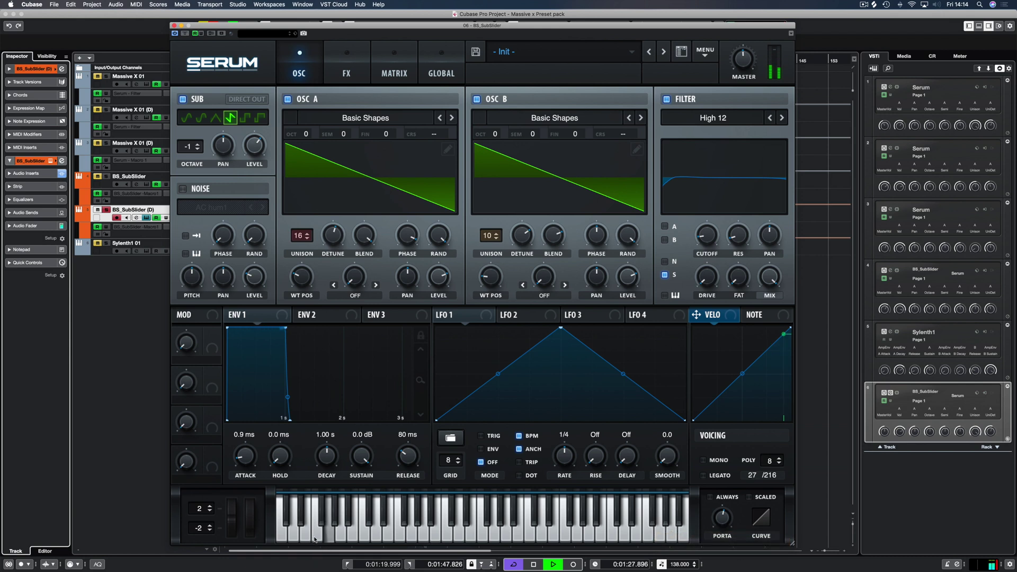
{"action": "key", "text": "space"}
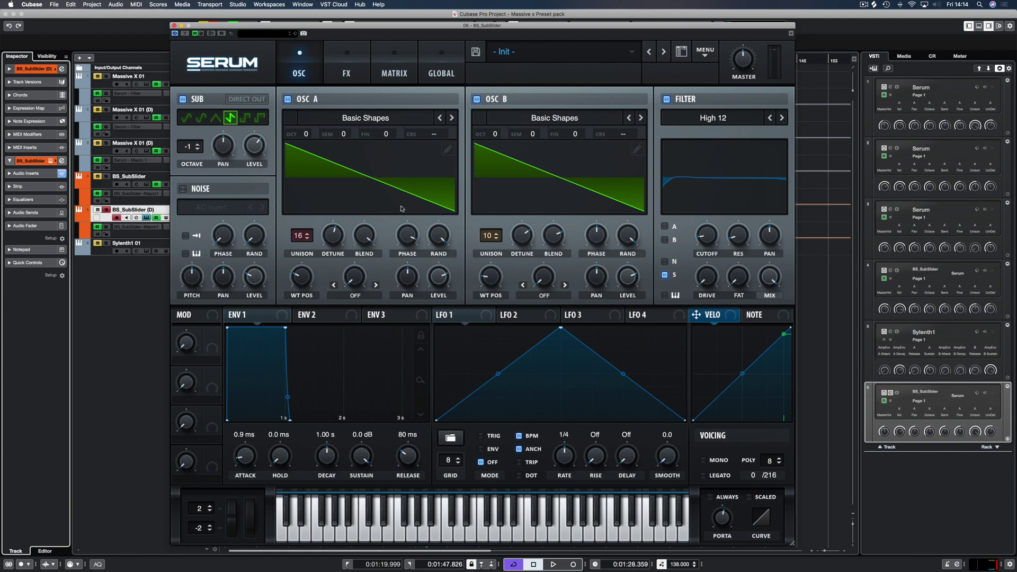
- Enable the distortion, EQ and filter modules in the effects rack
{"action": "left_click", "coordinate": [360, 65]}
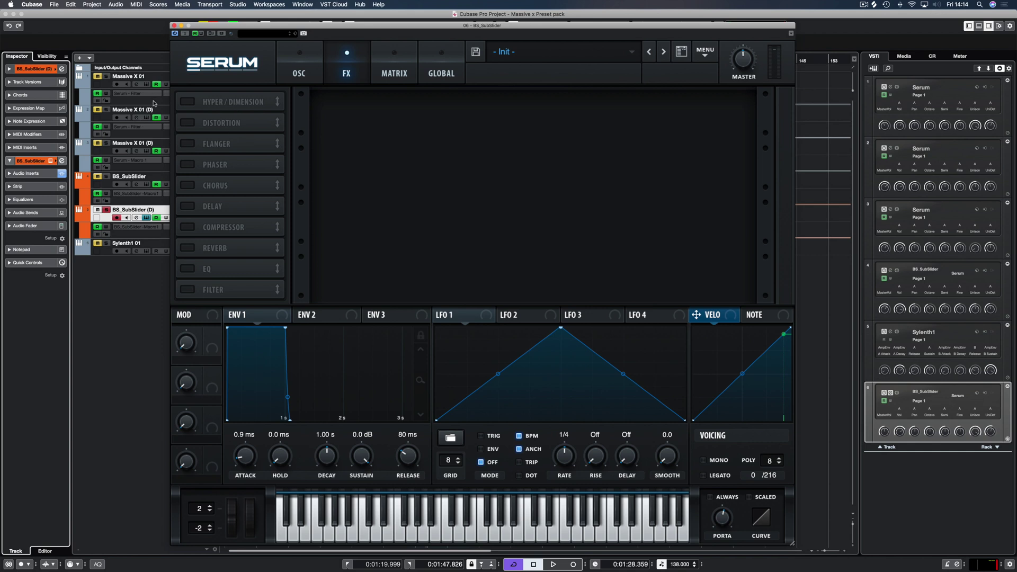
{"action": "left_click", "coordinate": [187, 269]}
{"action": "left_click", "coordinate": [187, 289]}
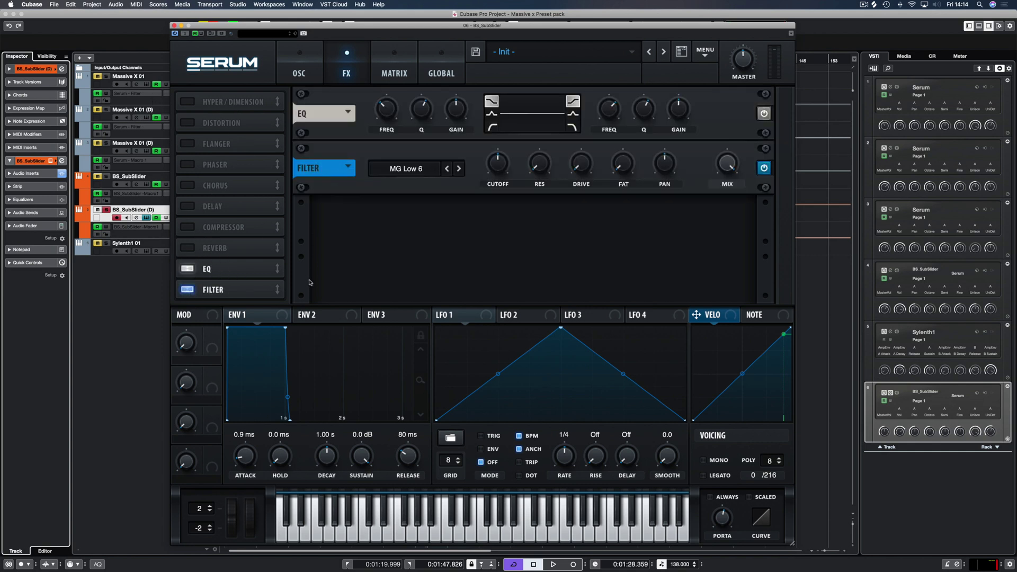
{"action": "left_click", "coordinate": [192, 126]}
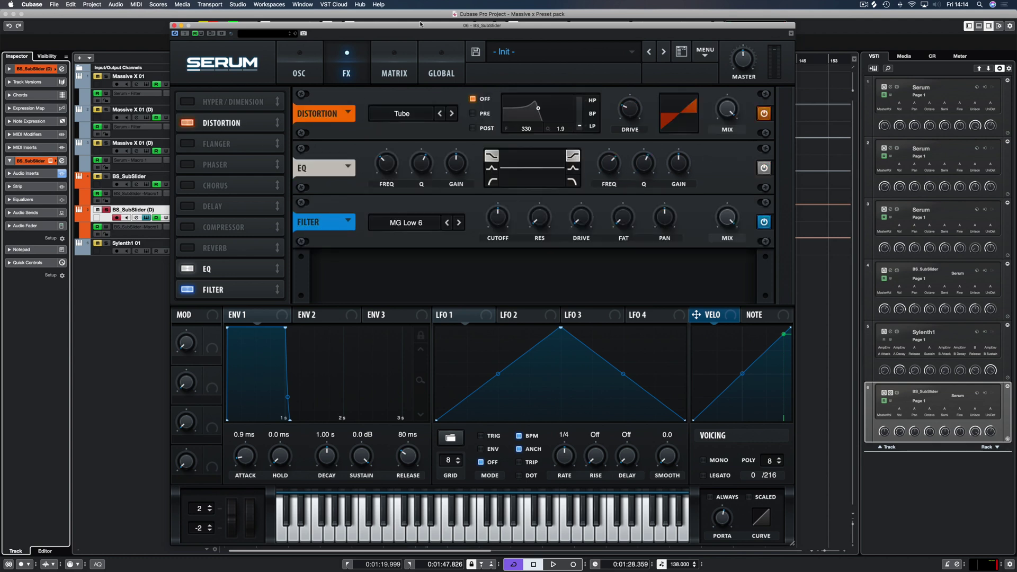
- Set the distortion's filter to PRE at frequency 191 and Q 0.1, and bypass the EQ and filter effects during playback
{"action": "mouse_move", "coordinate": [539, 110]}
{"action": "left_mouse_down"}
{"action": "mouse_move", "coordinate": [571, 115]}
{"action": "mouse_move", "coordinate": [533, 118]}
{"action": "left_mouse_up"}
{"action": "left_click", "coordinate": [473, 113]}
{"action": "key", "text": "space"}
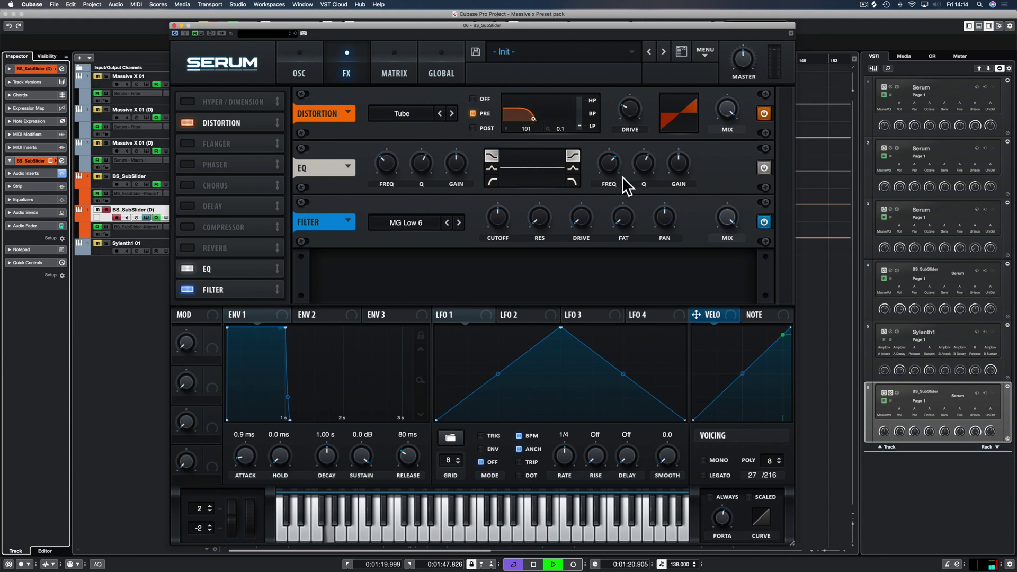
{"action": "left_click", "coordinate": [764, 168]}
{"action": "left_click", "coordinate": [764, 222]}
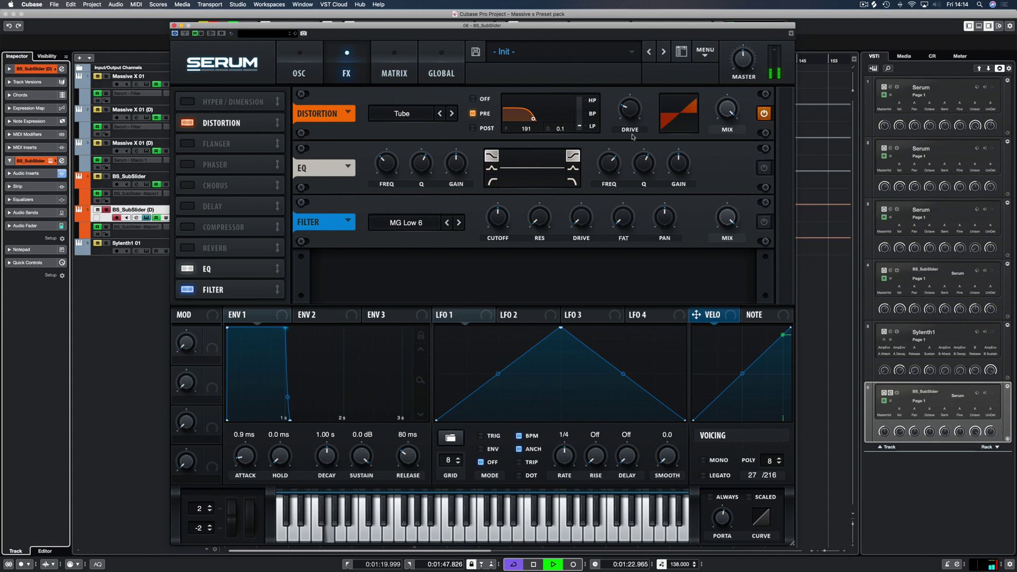
- Switch the distortion to HardClip, raise its drive, and lower its pre-filter frequency to 78
{"action": "mouse_move", "coordinate": [630, 110]}
{"action": "left_mouse_down"}
{"action": "mouse_move", "coordinate": [633, 48]}
{"action": "mouse_move", "coordinate": [634, 92]}
{"action": "left_mouse_up"}
{"action": "left_click_drag", "start_coordinate": [534, 119], "coordinate": [526, 118]}
{"action": "left_click", "coordinate": [452, 113]}
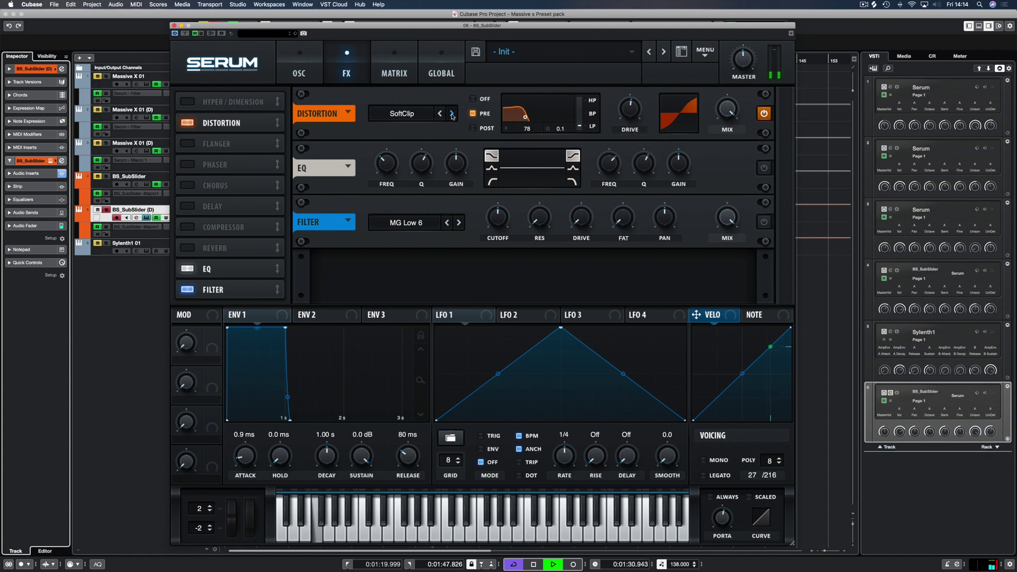
{"action": "left_click", "coordinate": [451, 113]}
{"action": "mouse_move", "coordinate": [629, 109]}
{"action": "left_mouse_down"}
{"action": "mouse_move", "coordinate": [634, 84]}
{"action": "mouse_move", "coordinate": [632, 97]}
{"action": "left_mouse_up"}
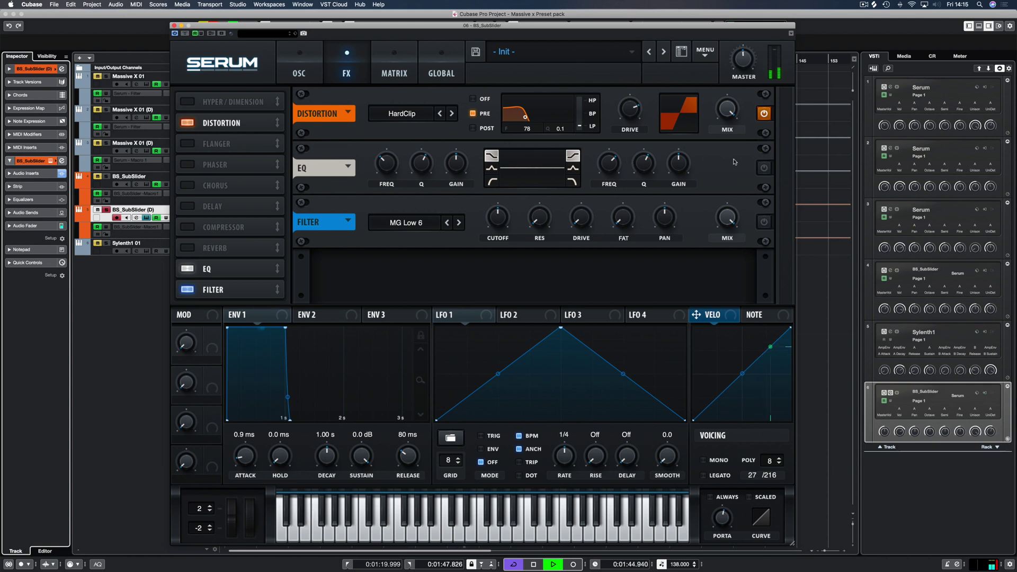
- Move the filter effect directly after the distortion, switch it on, and lower its cutoff to 72 Hz
{"action": "left_click_drag", "start_coordinate": [225, 295], "coordinate": [237, 145]}
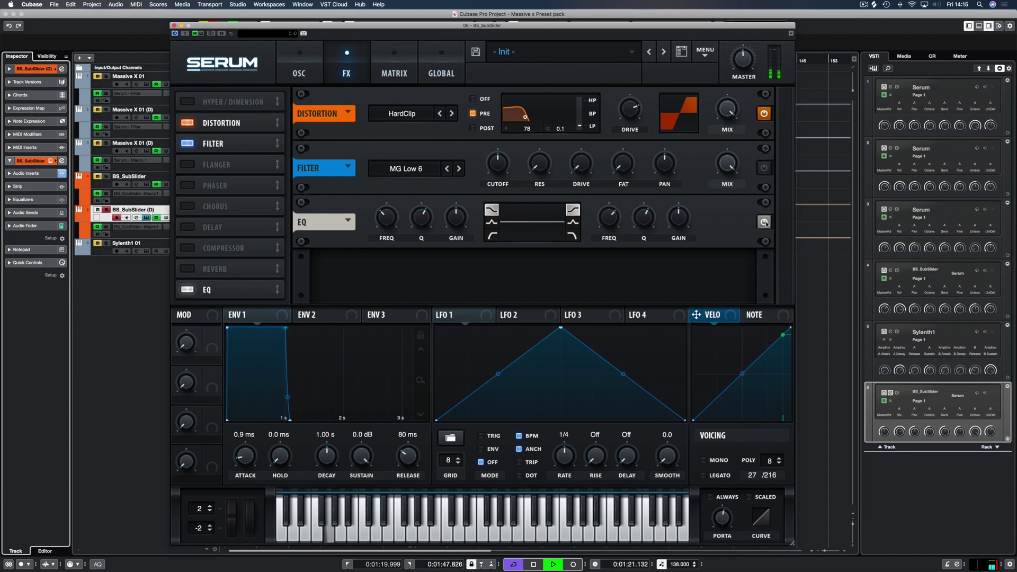
{"action": "left_click", "coordinate": [764, 168]}
{"action": "left_click_drag", "start_coordinate": [494, 173], "coordinate": [494, 178]}
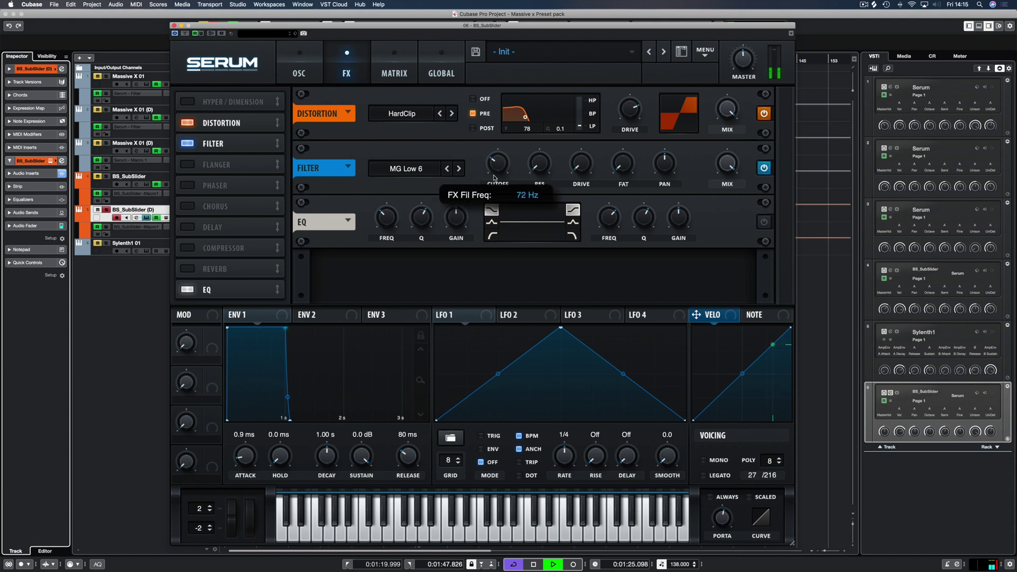
- Set the filter effect's drive to 36%, raise its fat amount, and open its cutoff past 136 Hz
{"action": "left_click_drag", "start_coordinate": [581, 166], "coordinate": [622, 157]}
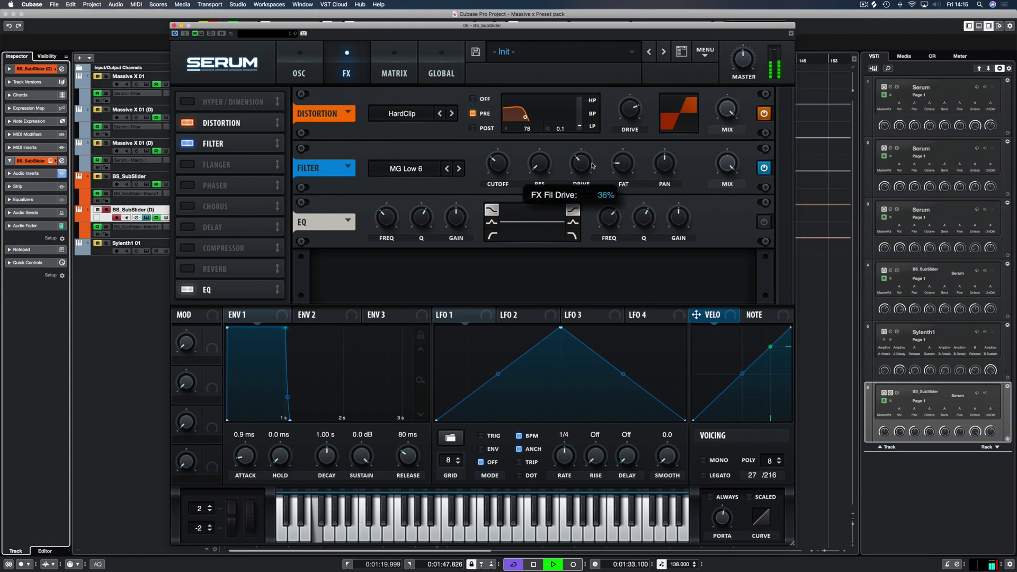
{"action": "left_click_drag", "start_coordinate": [500, 168], "coordinate": [499, 164]}
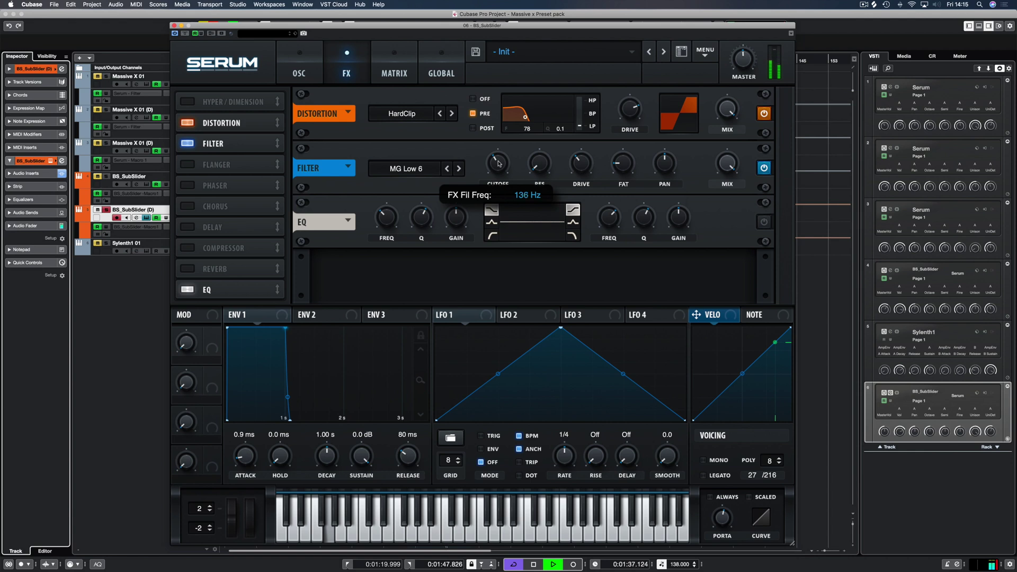
{"action": "mouse_move", "coordinate": [499, 164]}
{"action": "left_mouse_down"}
{"action": "mouse_move", "coordinate": [503, 152]}
{"action": "mouse_move", "coordinate": [503, 162]}
{"action": "left_mouse_up"}
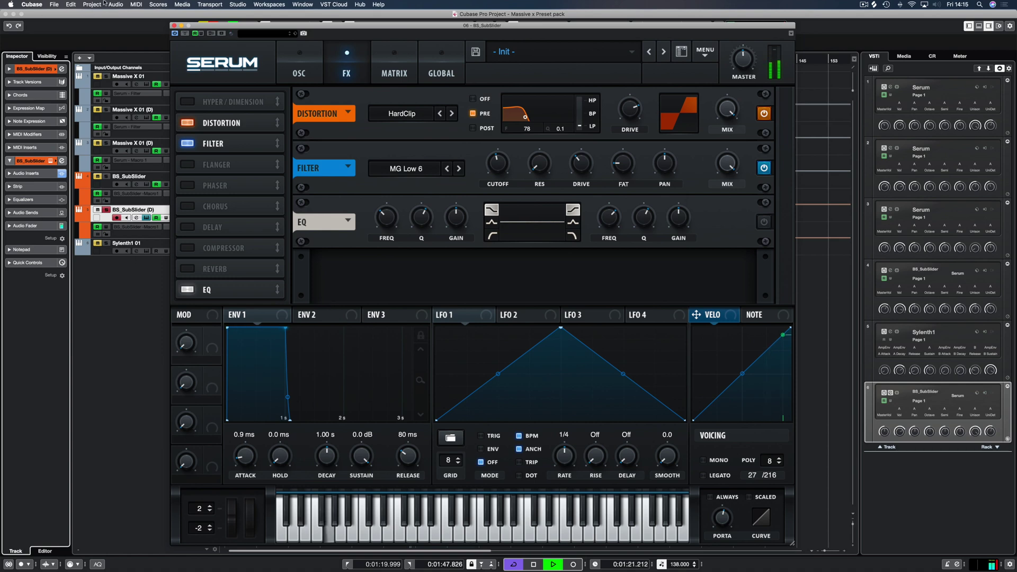
- Stop playback, close the synth window, and show the duplicated BS_SubSlider part's whole note sequence in the Key Editor
{"action": "key", "text": "space"}
{"action": "left_click", "coordinate": [173, 25]}
{"action": "left_click", "coordinate": [436, 221]}
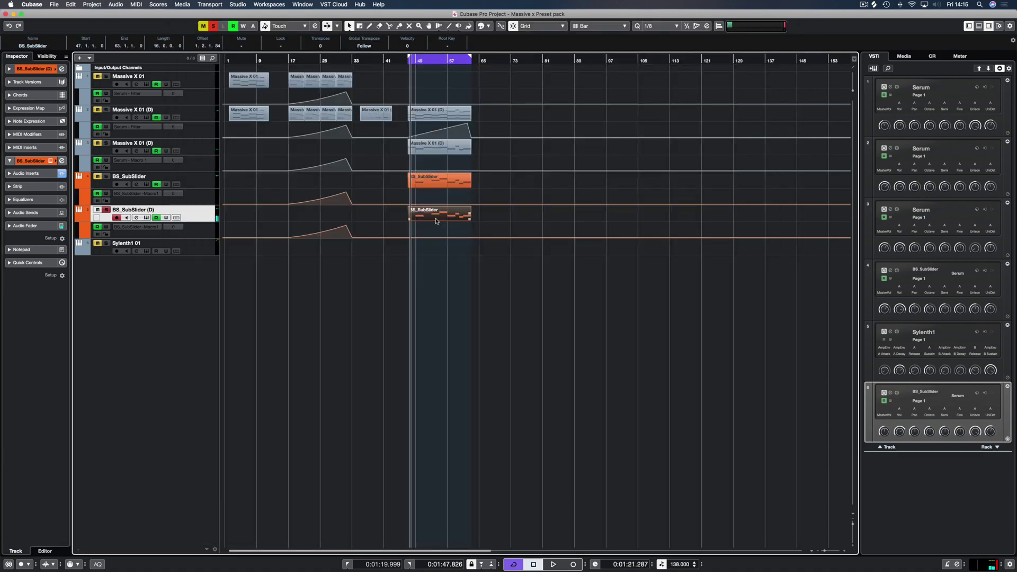
{"action": "double_click", "coordinate": [436, 222]}
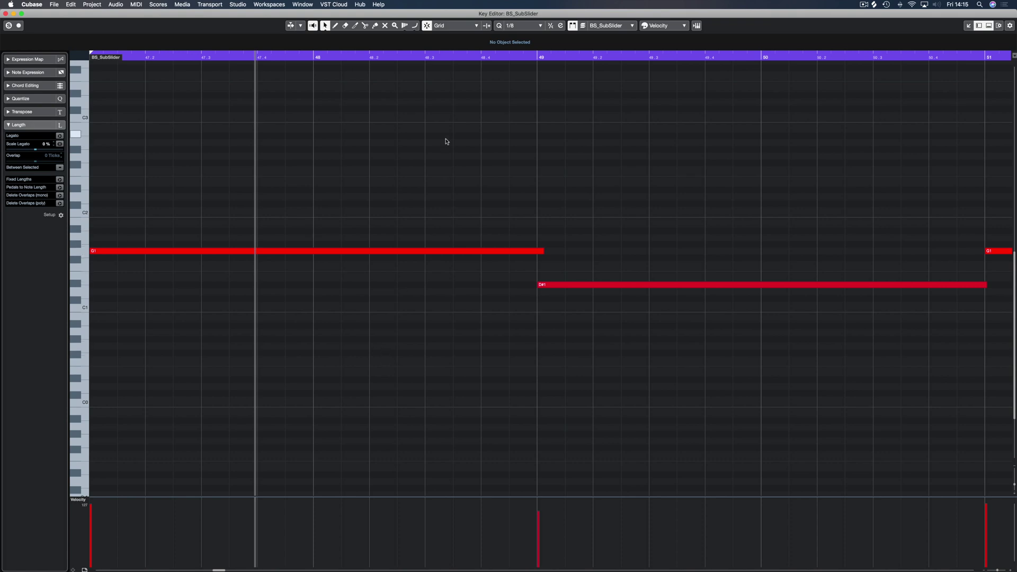
{"action": "key", "text": "g"}
{"action": "key", "text": "g"}
{"action": "key", "text": "g"}
{"action": "key", "text": "g"}
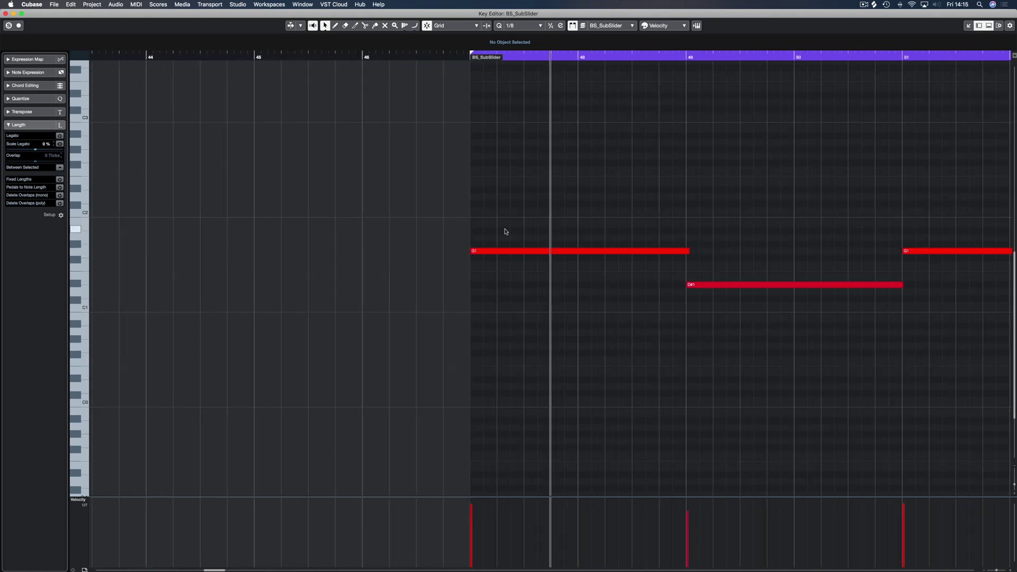
{"action": "scroll", "coordinate": [596, 228], "scroll_direction": "right", "scroll_amount": 10}
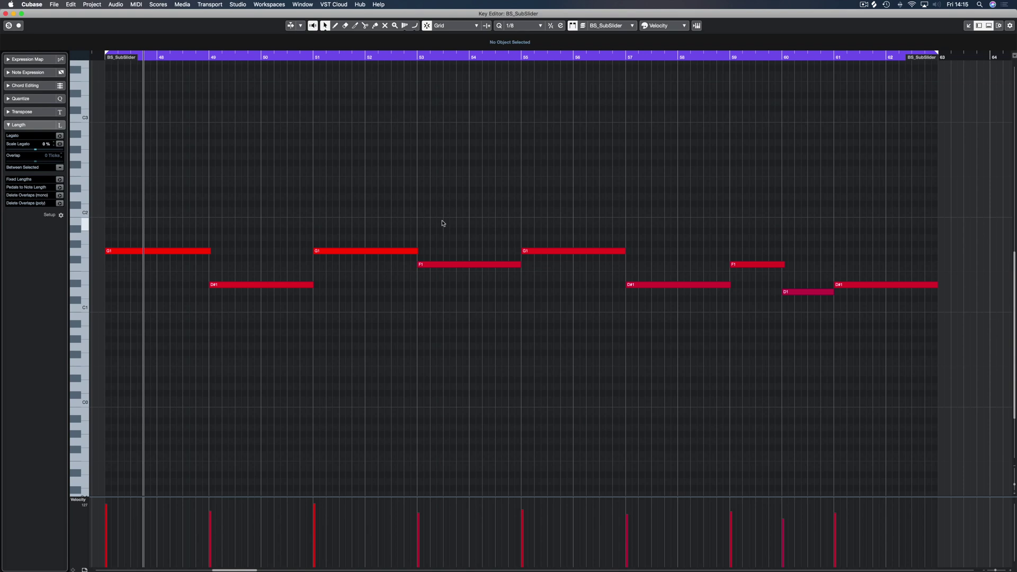
- Close the Key Editor, reopen the duplicated BS_SubSlider track's Serum window, and play back the bass patch
{"action": "key", "text": "super+w"}
{"action": "left_click", "coordinate": [61, 161]}
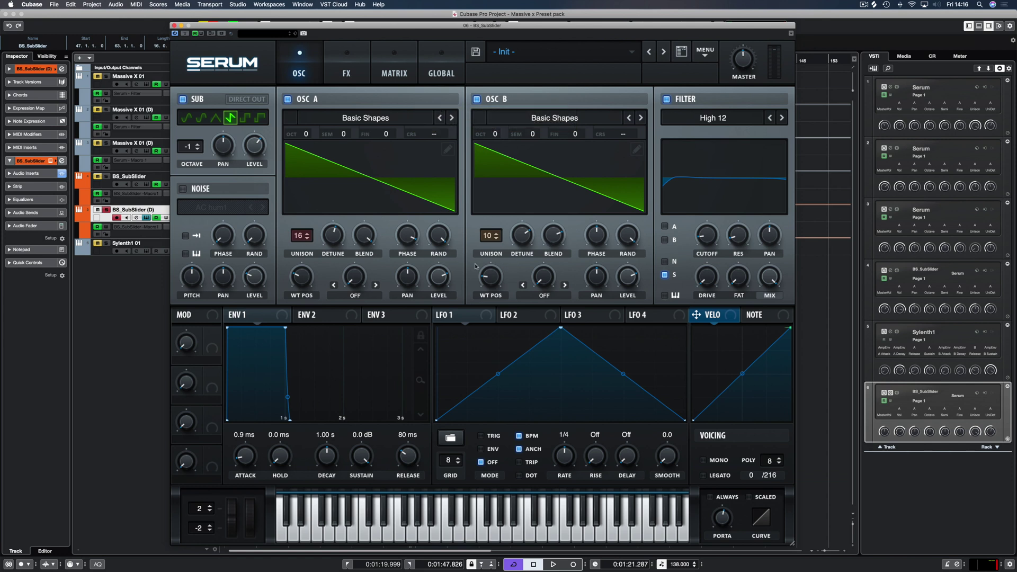
{"action": "key", "text": "space"}
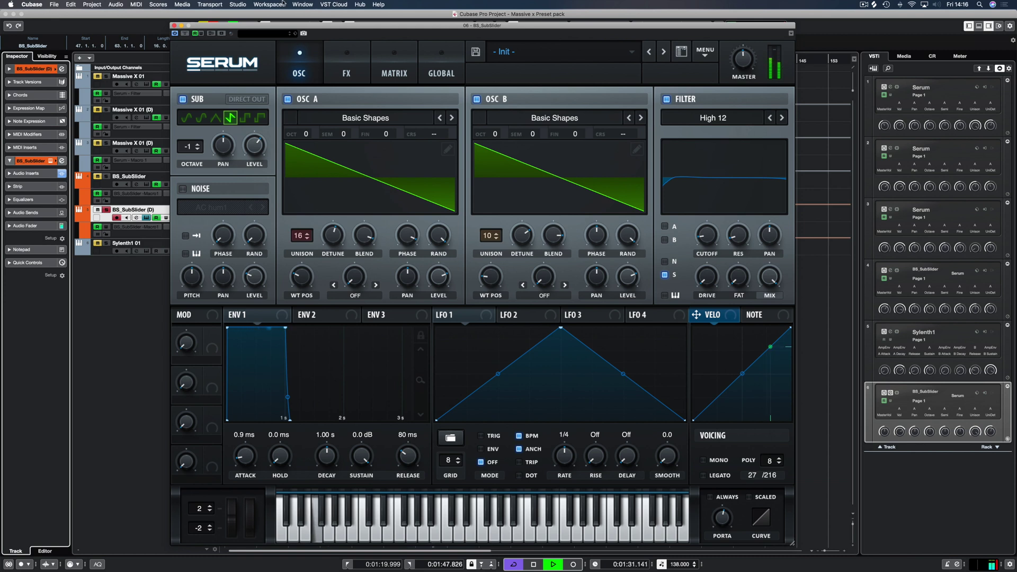
{"action": "key", "text": "space"}
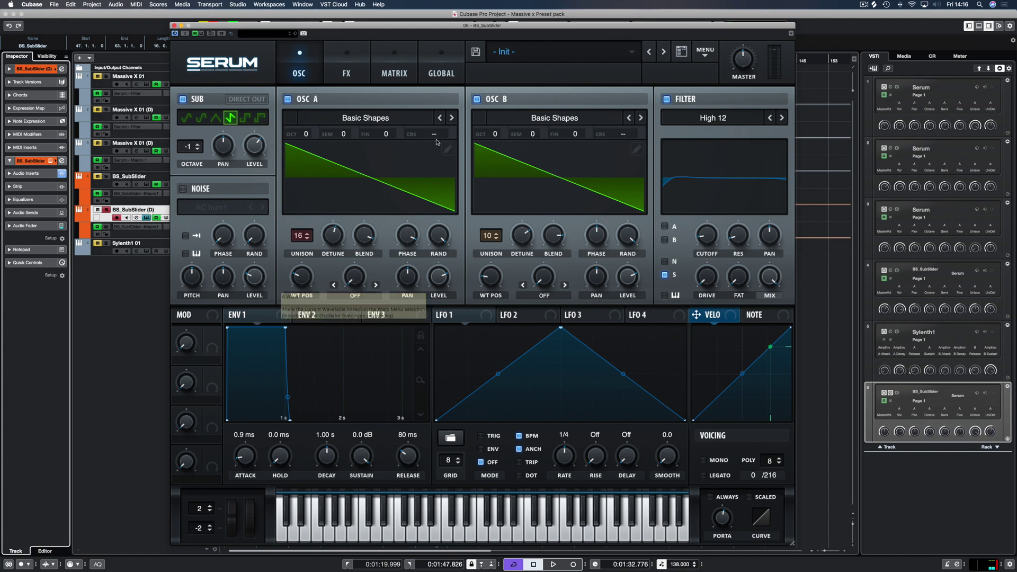
- Audition the global unison width of oscillators A and B at 0, and return both to 100
{"action": "left_click", "coordinate": [442, 68]}
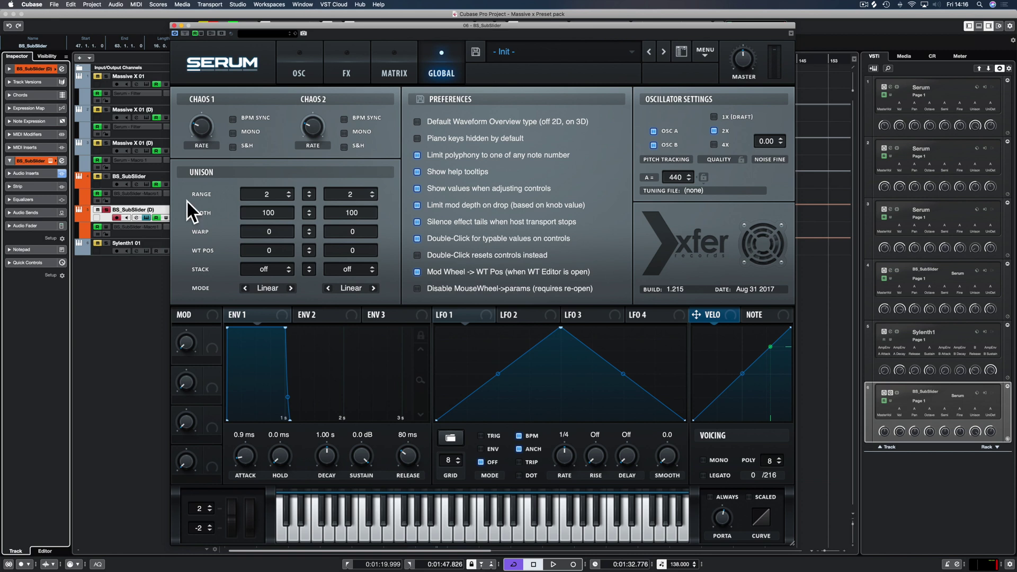
{"action": "left_click_drag", "start_coordinate": [267, 213], "coordinate": [268, 220]}
{"action": "left_click_drag", "start_coordinate": [328, 210], "coordinate": [330, 216]}
{"action": "key", "text": "space"}
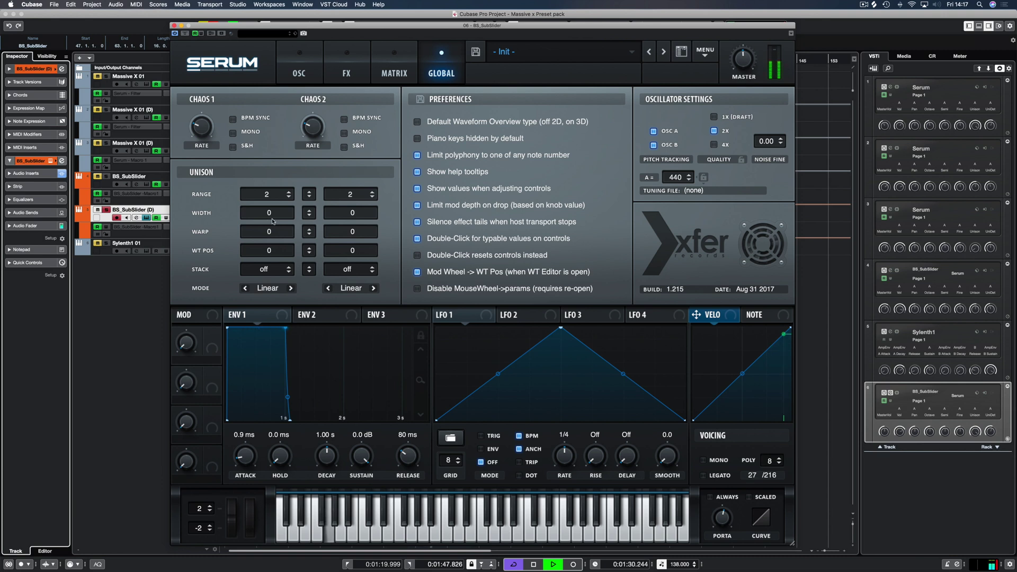
{"action": "scroll", "coordinate": [272, 217], "scroll_direction": "up", "scroll_amount": 5}
{"action": "scroll", "coordinate": [348, 218], "scroll_direction": "up", "scroll_amount": 5}
- Lower the unison width of oscillators A and B to 11 and on to 4 during playback, and stop playback
{"action": "left_click_drag", "start_coordinate": [268, 214], "coordinate": [268, 374]}
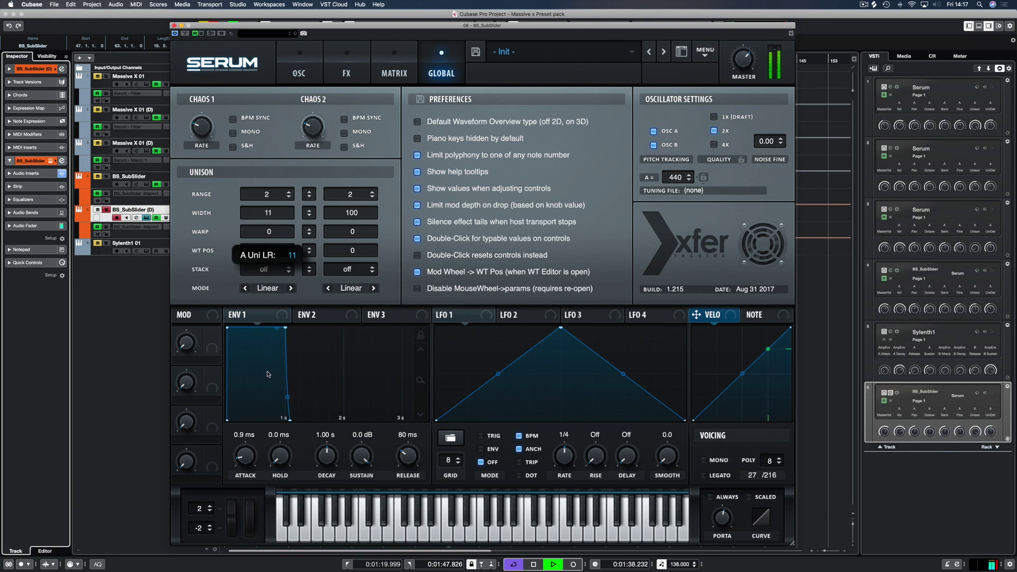
{"action": "left_click_drag", "start_coordinate": [352, 215], "coordinate": [353, 378]}
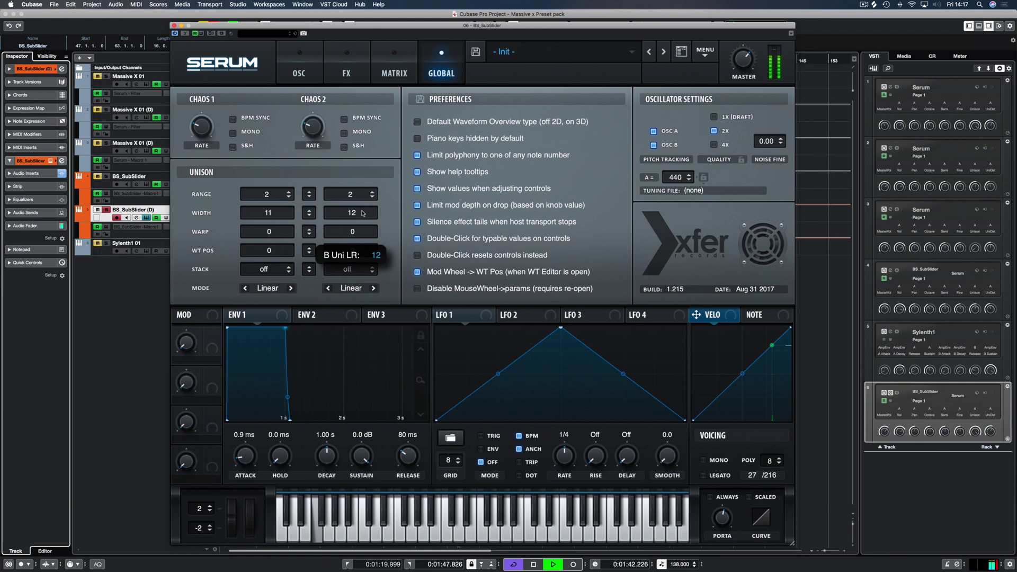
{"action": "scroll", "coordinate": [363, 213], "scroll_direction": "down", "scroll_amount": 1}
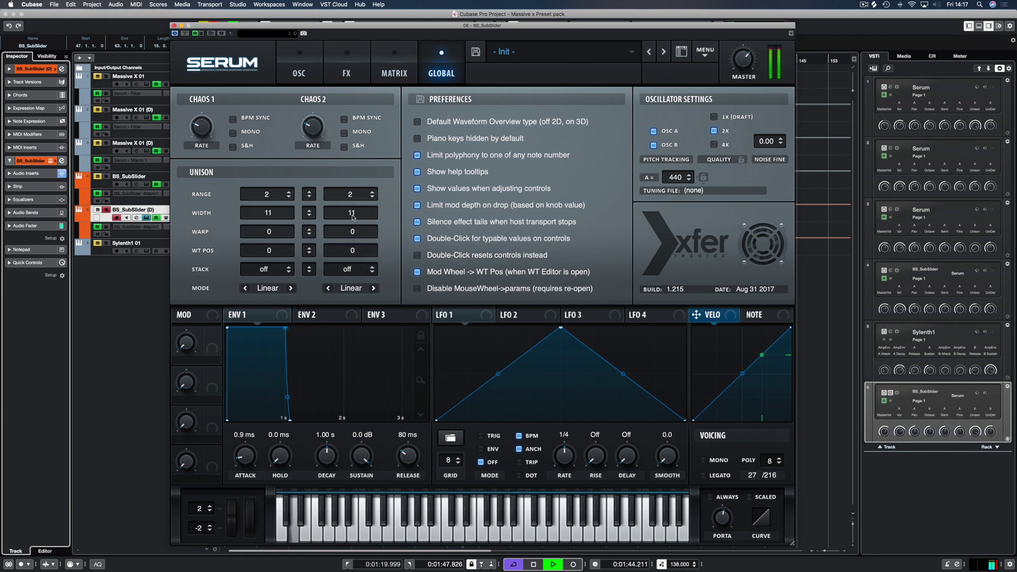
{"action": "left_click_drag", "start_coordinate": [352, 219], "coordinate": [353, 230]}
{"action": "left_click_drag", "start_coordinate": [277, 216], "coordinate": [274, 229]}
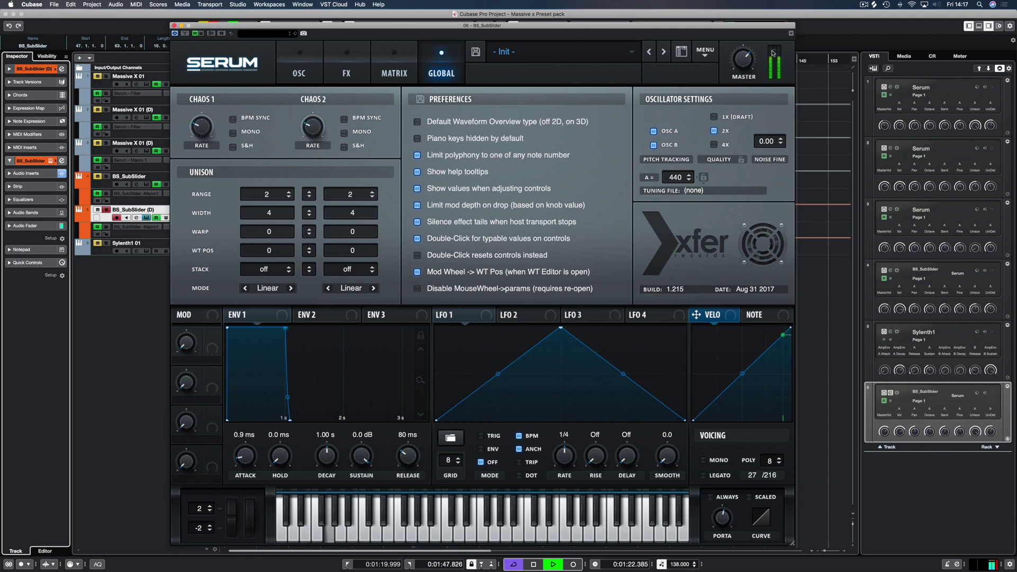
{"action": "mouse_move", "coordinate": [752, 61]}
{"action": "key", "text": "space"}
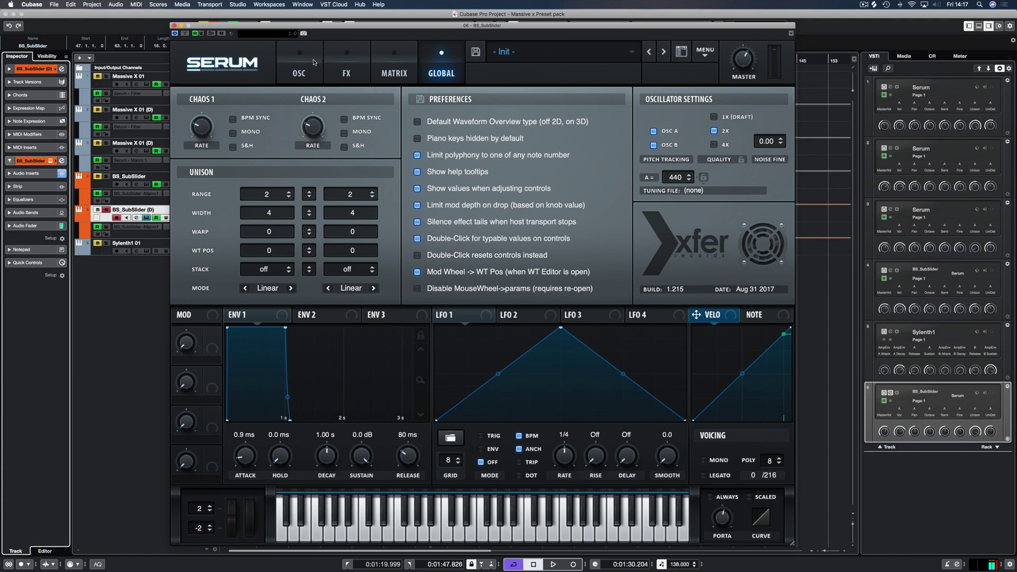
- Close the Serum window, reposition the Molot compressor window, and adjust the compressor's makeup gain
{"action": "left_click", "coordinate": [279, 50]}
{"action": "left_click", "coordinate": [173, 25]}
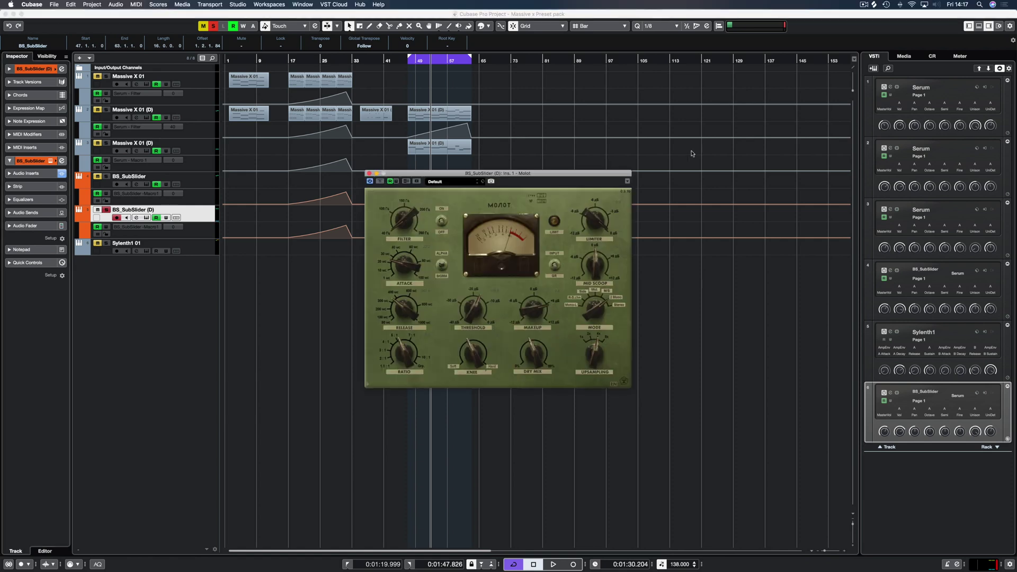
{"action": "left_click_drag", "start_coordinate": [535, 175], "coordinate": [505, 140]}
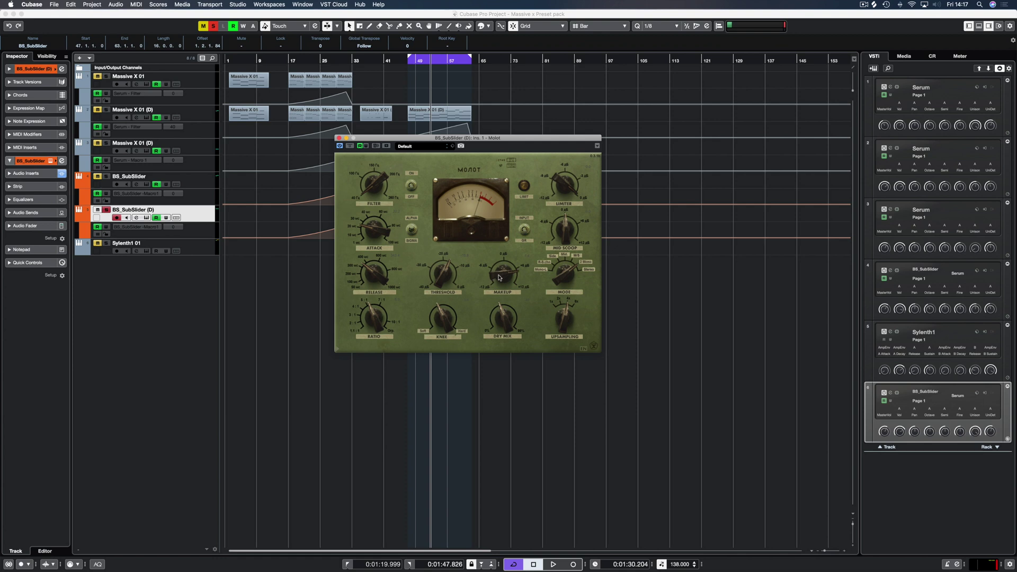
{"action": "left_click_drag", "start_coordinate": [498, 277], "coordinate": [497, 283]}
- Reopen Serum, set the global unison width of oscillators A and B to 13, and play the result
{"action": "left_click", "coordinate": [50, 161]}
{"action": "left_click", "coordinate": [442, 62]}
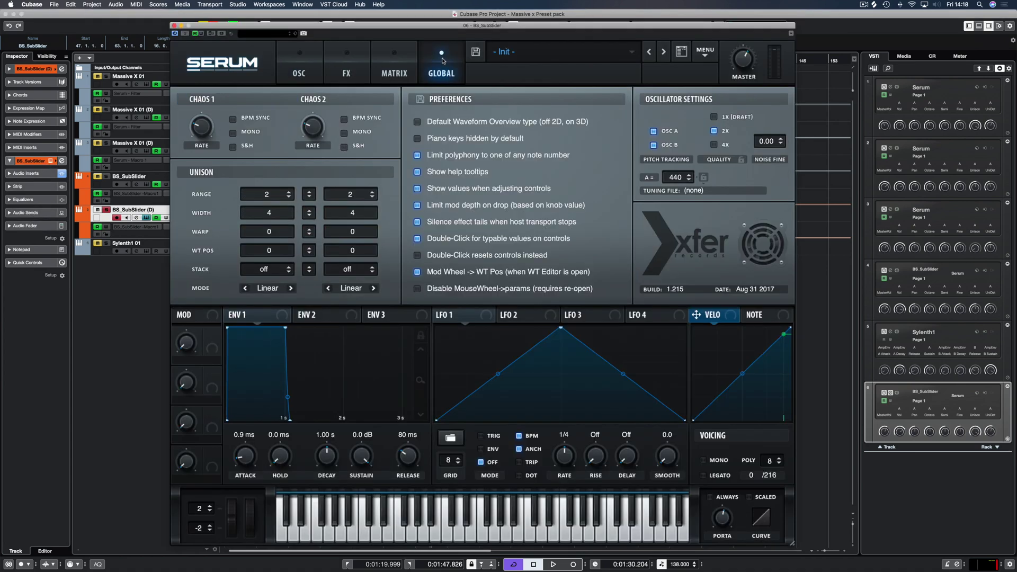
{"action": "left_click_drag", "start_coordinate": [271, 218], "coordinate": [279, 207]}
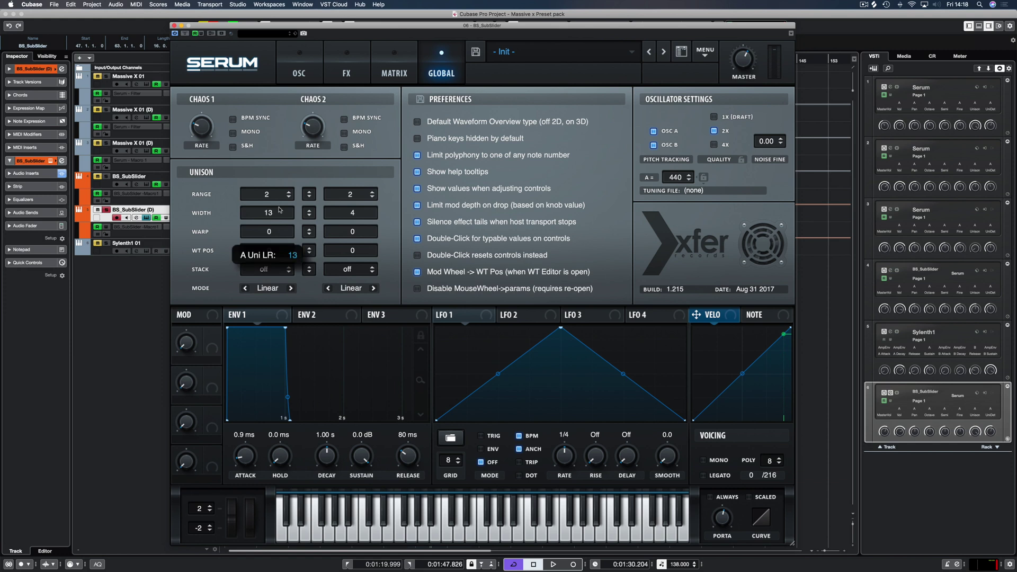
{"action": "left_click_drag", "start_coordinate": [345, 214], "coordinate": [363, 212]}
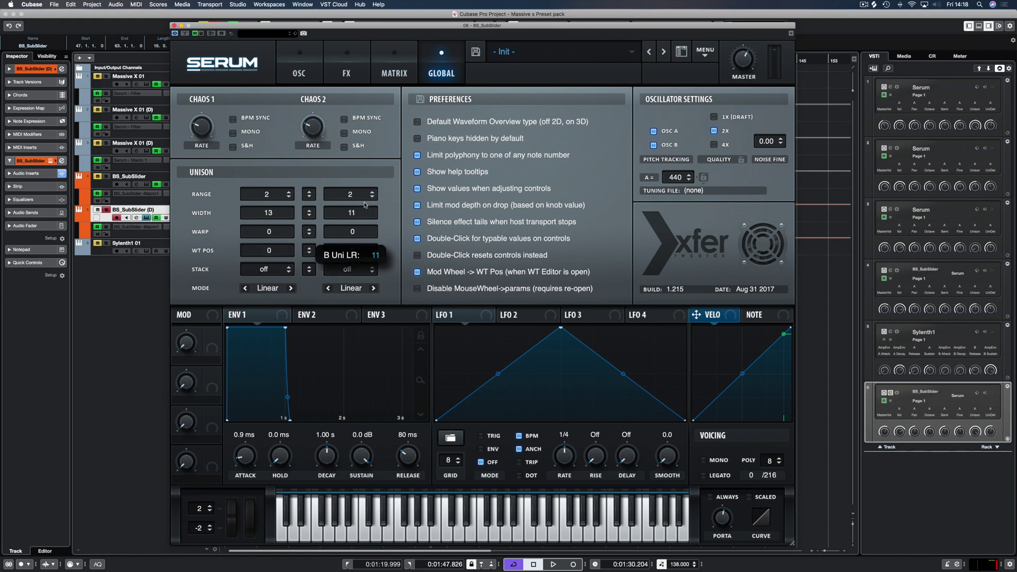
{"action": "left_click_drag", "start_coordinate": [361, 213], "coordinate": [361, 210]}
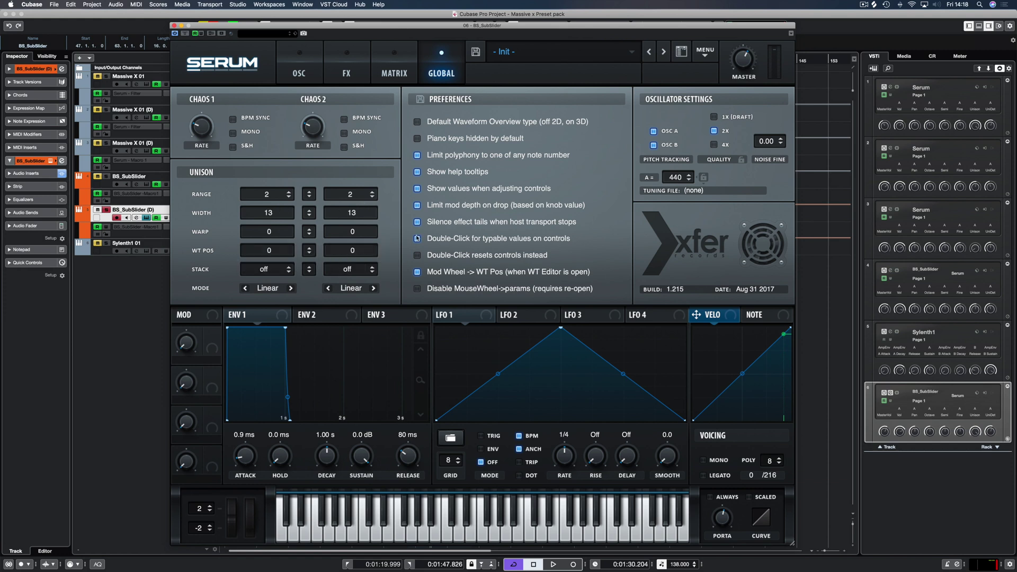
{"action": "key", "text": "space"}
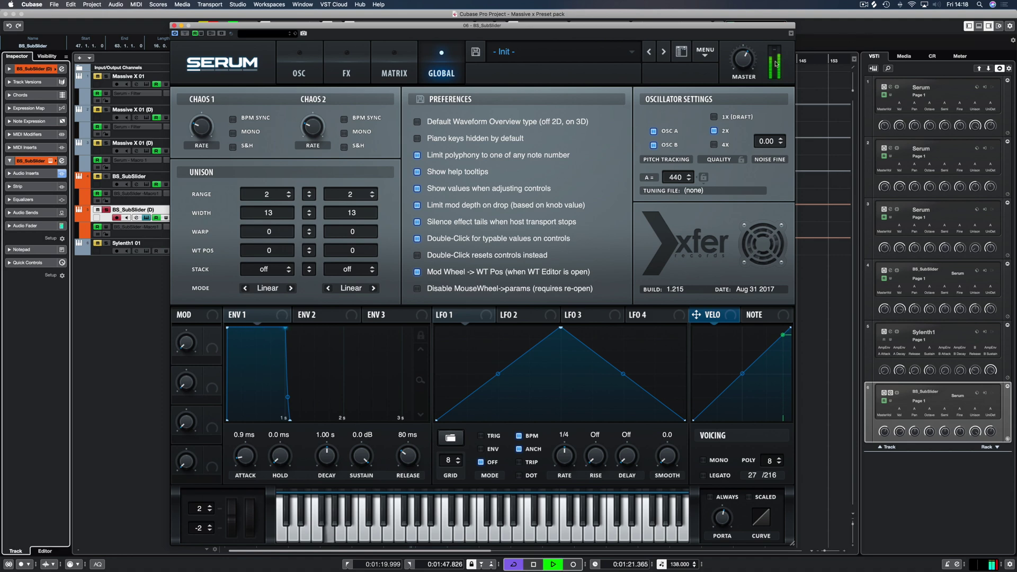
{"action": "key", "text": "space"}
- Compare the BS_SubSlider (D) channel's stereo levels in the MixConsole with Molot bypassed and active, and close the mixer
{"action": "left_click", "coordinate": [174, 25]}
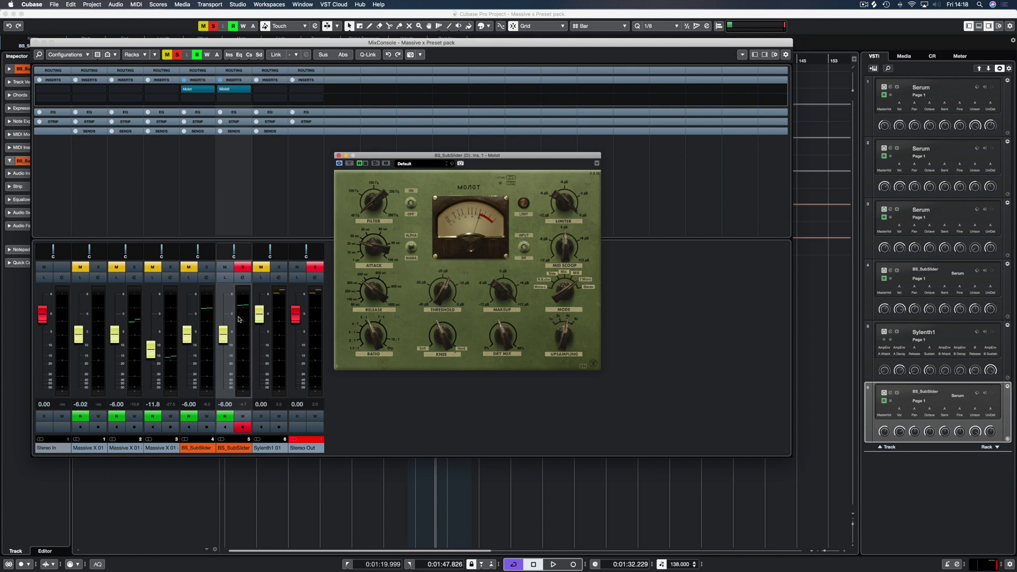
{"action": "left_click", "coordinate": [239, 332]}
{"action": "key", "text": "space"}
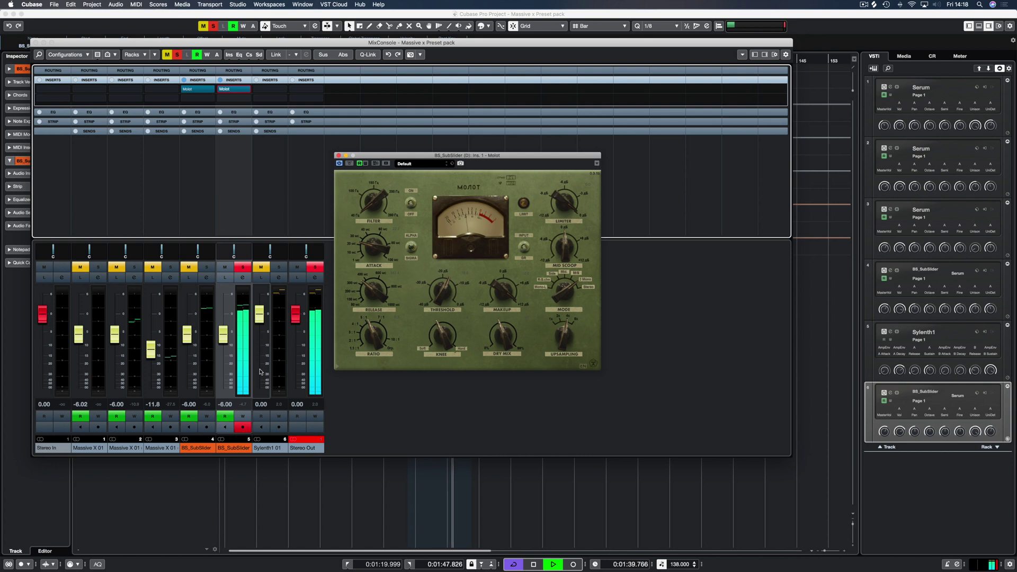
{"action": "left_click", "coordinate": [349, 163]}
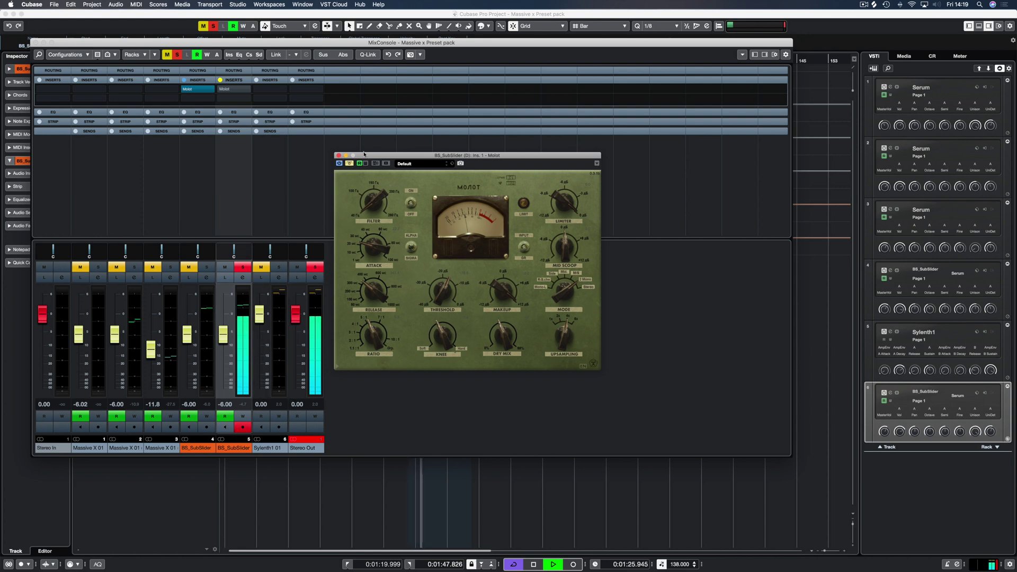
{"action": "left_click", "coordinate": [349, 164]}
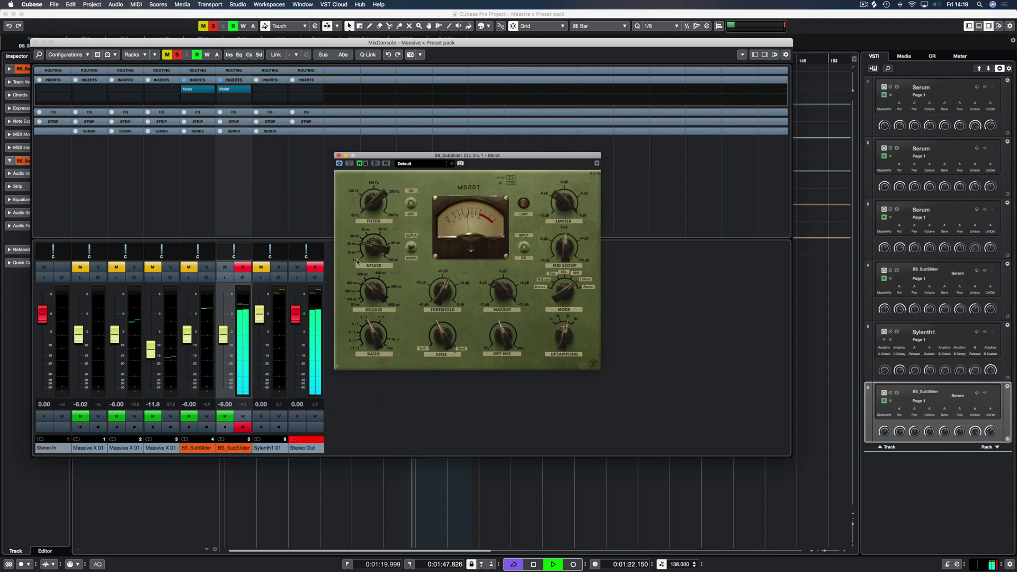
{"action": "key", "text": "space"}
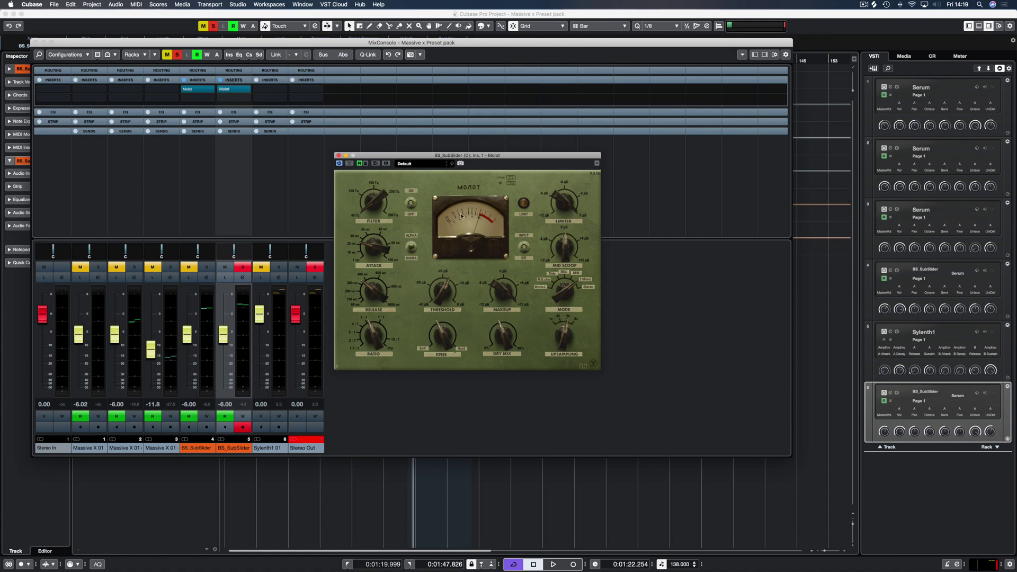
{"action": "left_click", "coordinate": [16, 405]}
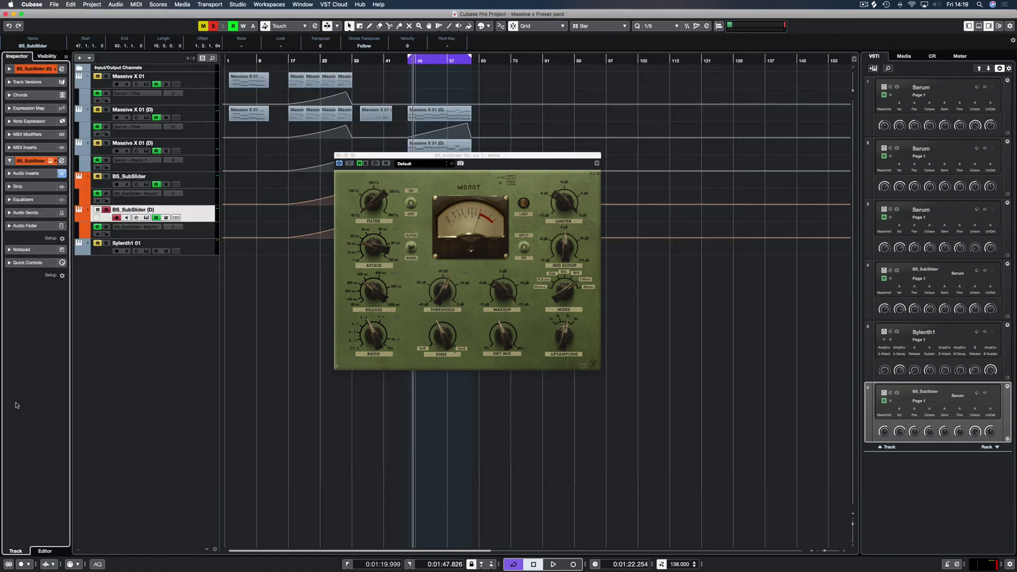
- Reopen Serum's global settings, raise the unison width of both oscillators to 100, and start playback
{"action": "left_click", "coordinate": [51, 161]}
{"action": "left_click", "coordinate": [433, 62]}
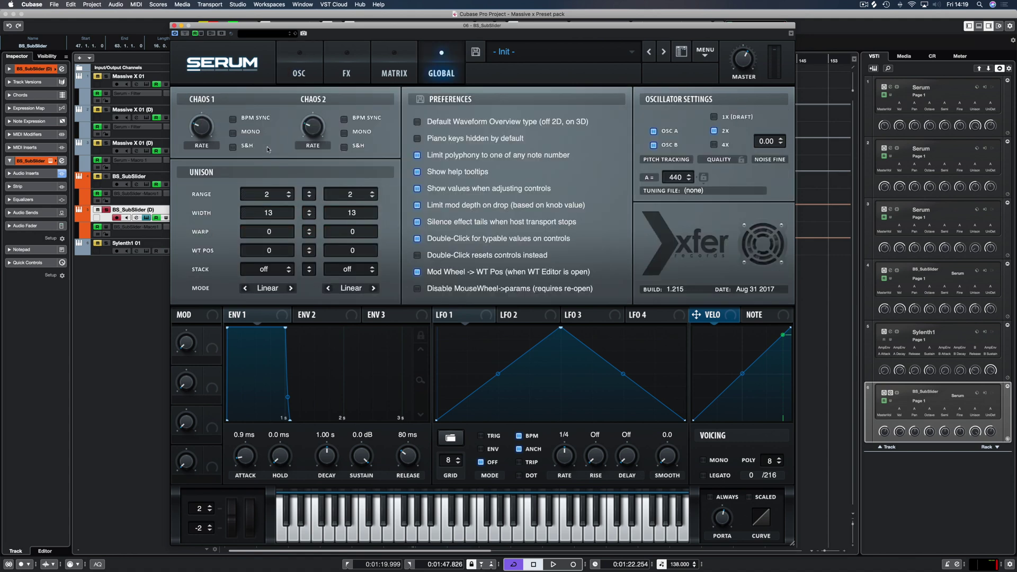
{"action": "left_click_drag", "start_coordinate": [265, 214], "coordinate": [161, 14]}
{"action": "key", "text": "space"}
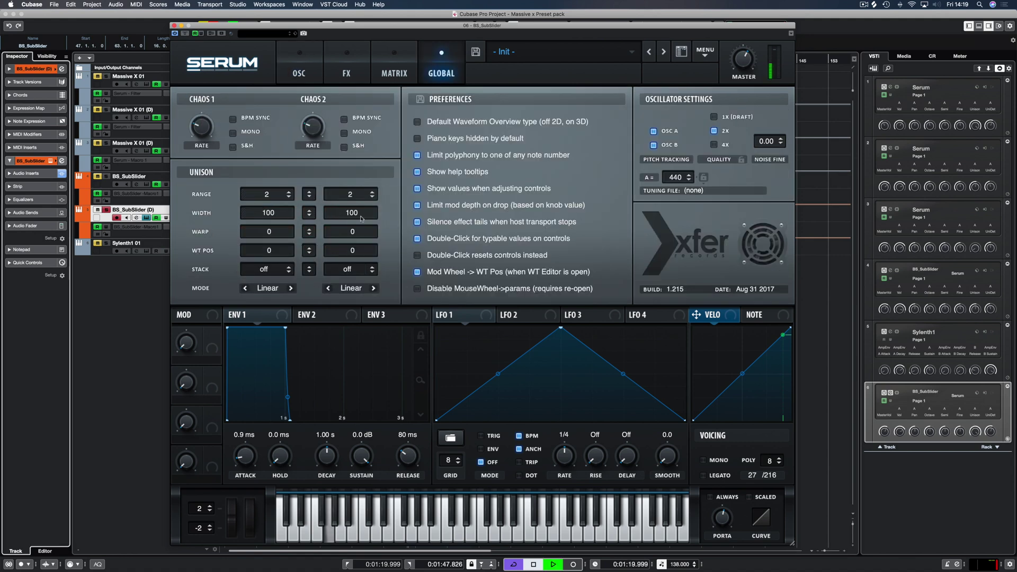
- Check the full-width bass's left and right levels in the MixConsole, toggling the Molot bypass on and off, and close the mixer
{"action": "left_click", "coordinate": [173, 25]}
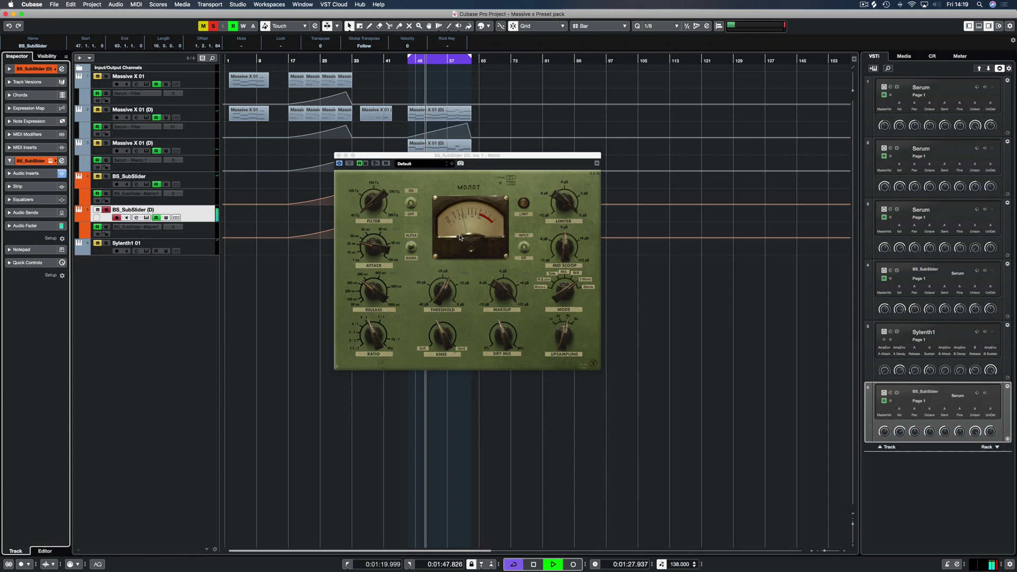
{"action": "key", "text": "F3"}
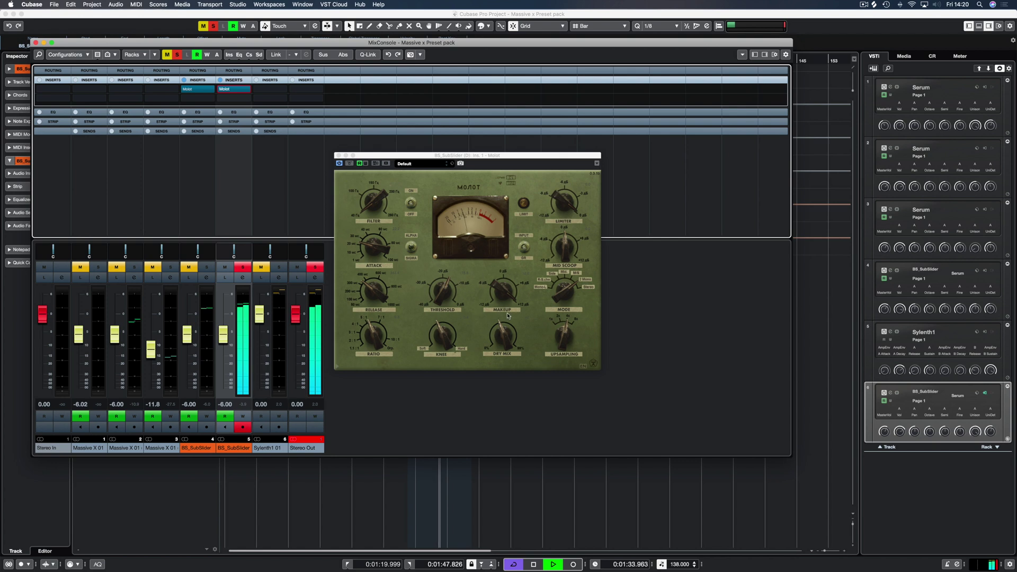
{"action": "left_click", "coordinate": [349, 164]}
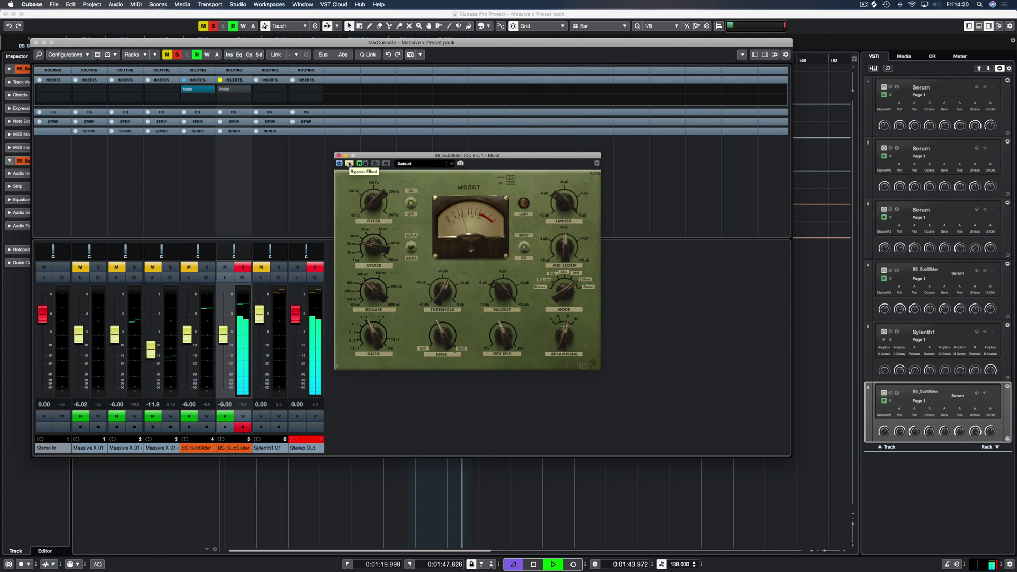
{"action": "left_click", "coordinate": [349, 164]}
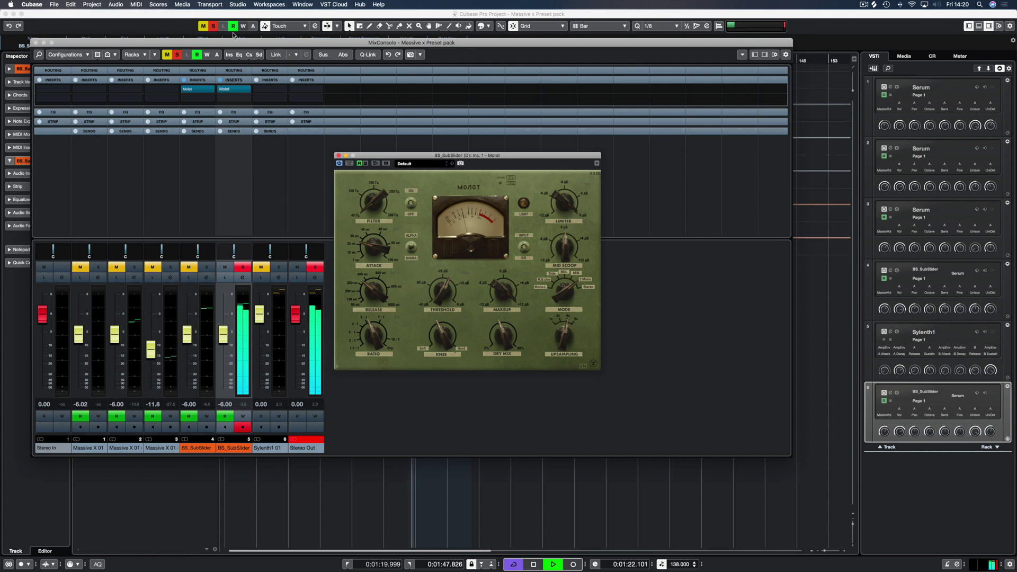
{"action": "left_click", "coordinate": [35, 43]}
{"action": "left_click", "coordinate": [35, 43]}
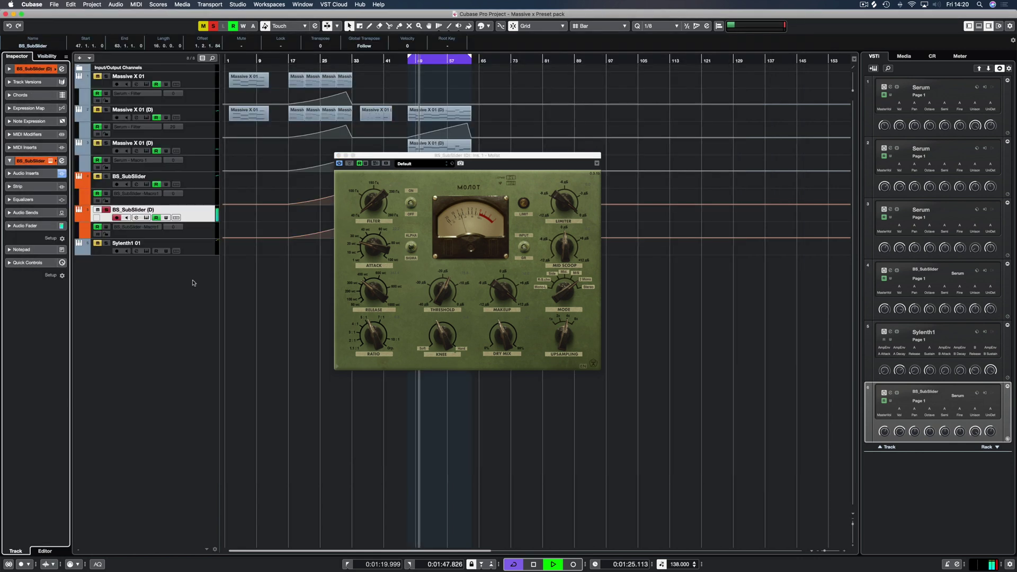
- Gradually narrow the global unison width of oscillators A and B to 13 in Serum during playback, and close the synth window
{"action": "left_click", "coordinate": [52, 161]}
{"action": "left_click", "coordinate": [387, 66]}
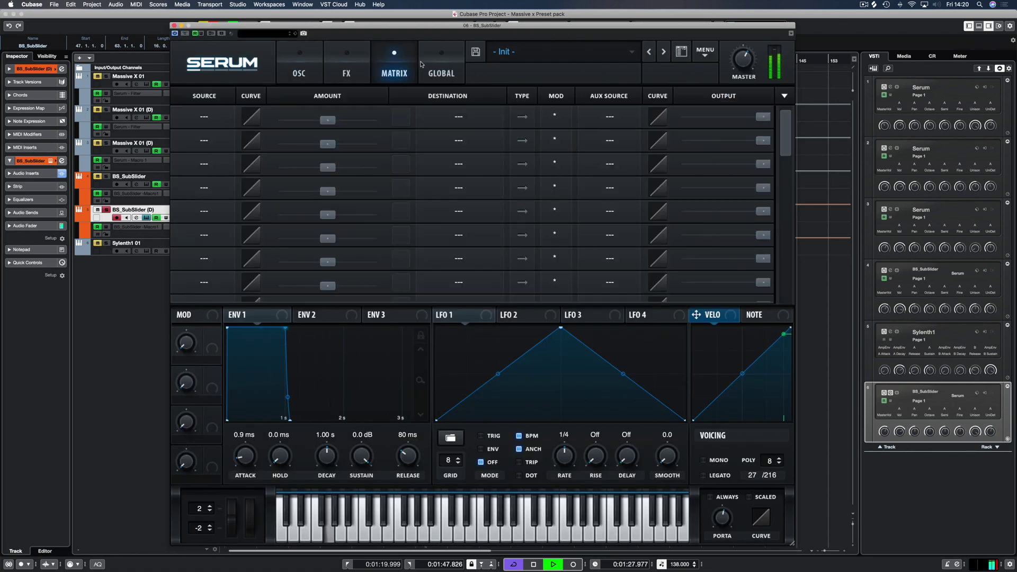
{"action": "left_click", "coordinate": [441, 70]}
{"action": "left_click_drag", "start_coordinate": [265, 214], "coordinate": [266, 234]}
{"action": "left_click_drag", "start_coordinate": [341, 213], "coordinate": [351, 228]}
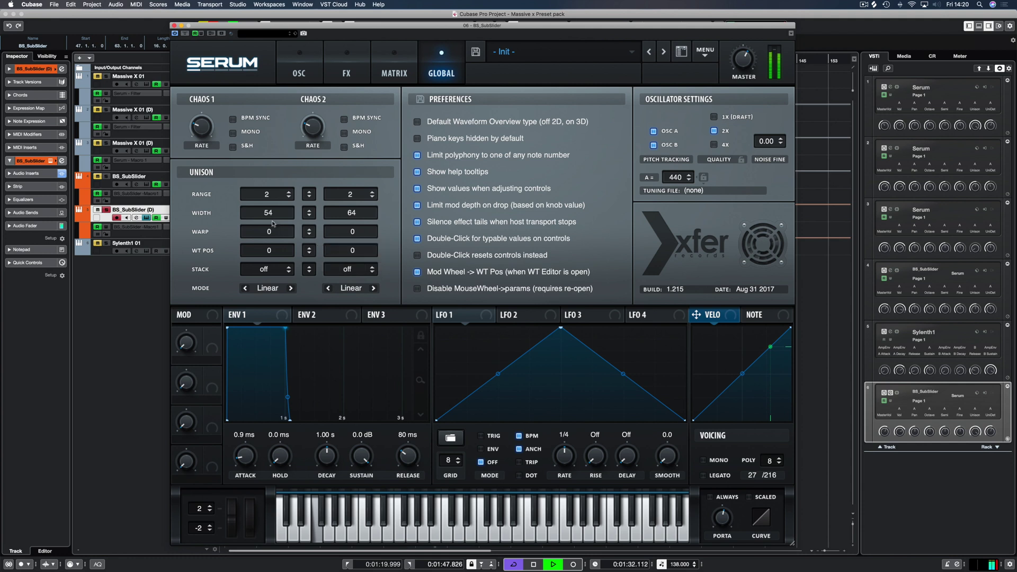
{"action": "left_click_drag", "start_coordinate": [270, 218], "coordinate": [268, 247]}
{"action": "left_click_drag", "start_coordinate": [342, 212], "coordinate": [343, 239]}
{"action": "left_click_drag", "start_coordinate": [267, 223], "coordinate": [275, 257]}
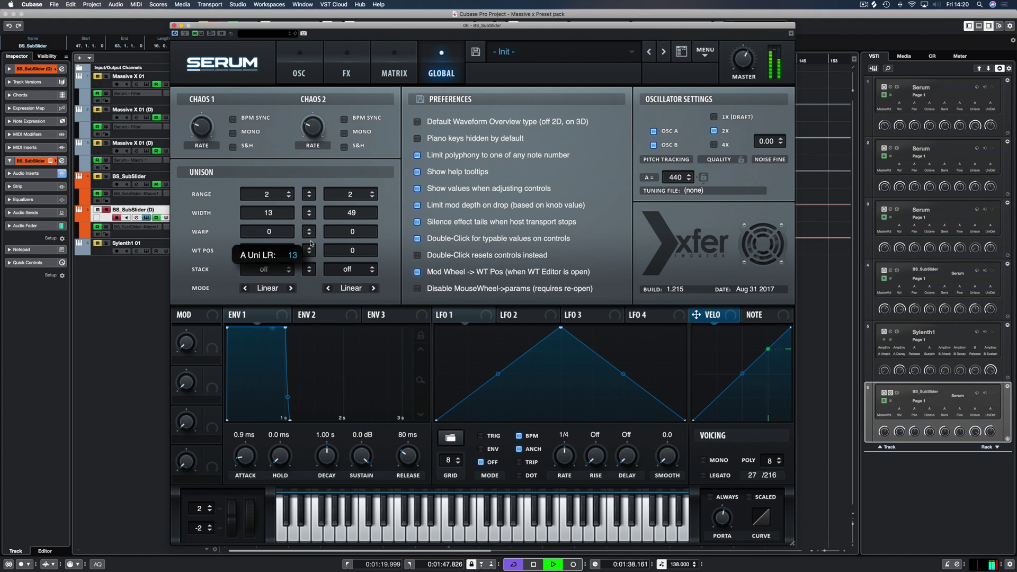
{"action": "left_click", "coordinate": [364, 214]}
{"action": "left_click_drag", "start_coordinate": [375, 213], "coordinate": [388, 287]}
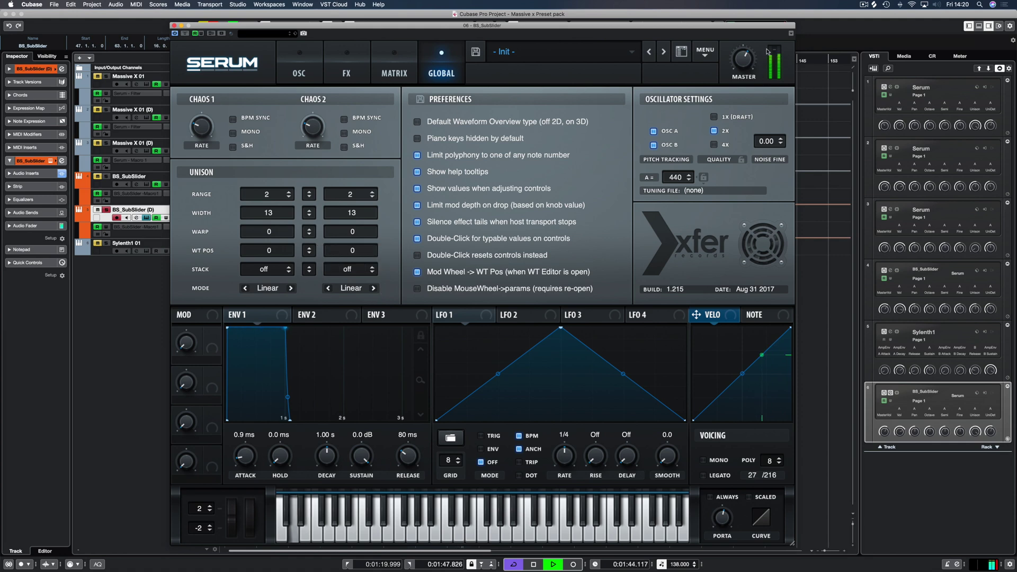
{"action": "left_click", "coordinate": [173, 25]}
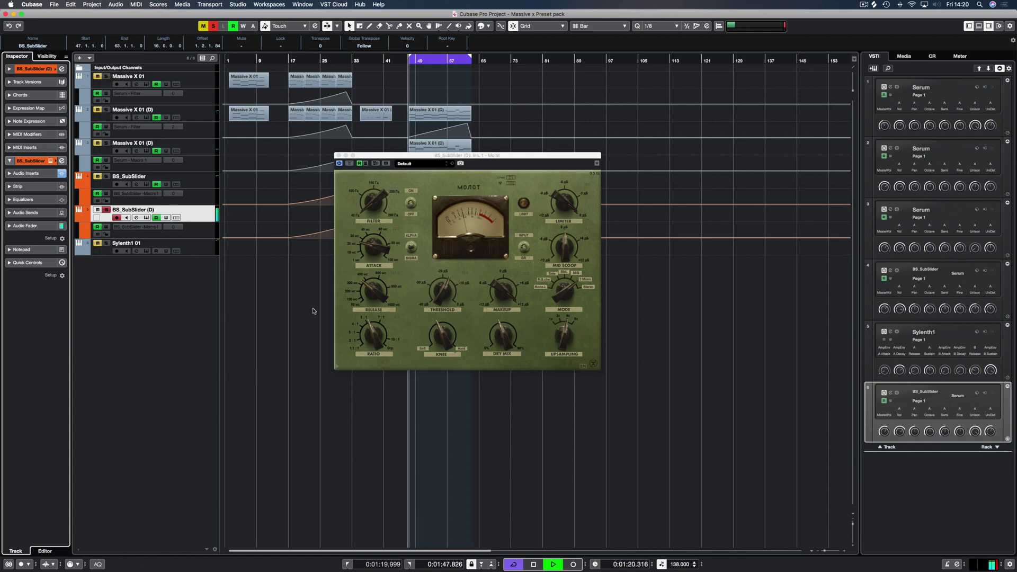
- Open the MixConsole and insert the DC1A3 compressor in the second insert slot of the BS_SubSlider (D) channel
{"action": "key", "text": "F3"}
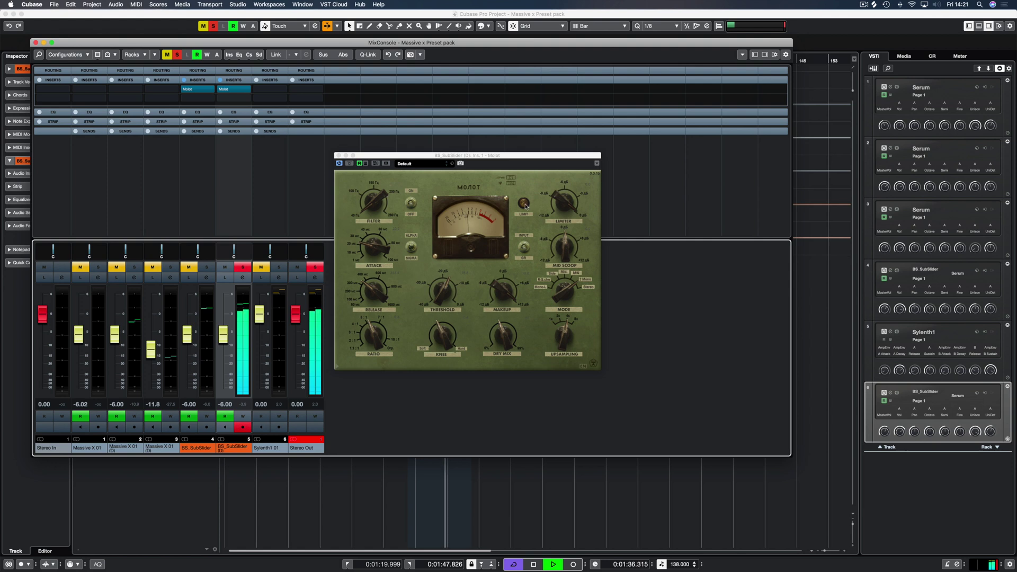
{"action": "left_click", "coordinate": [244, 97]}
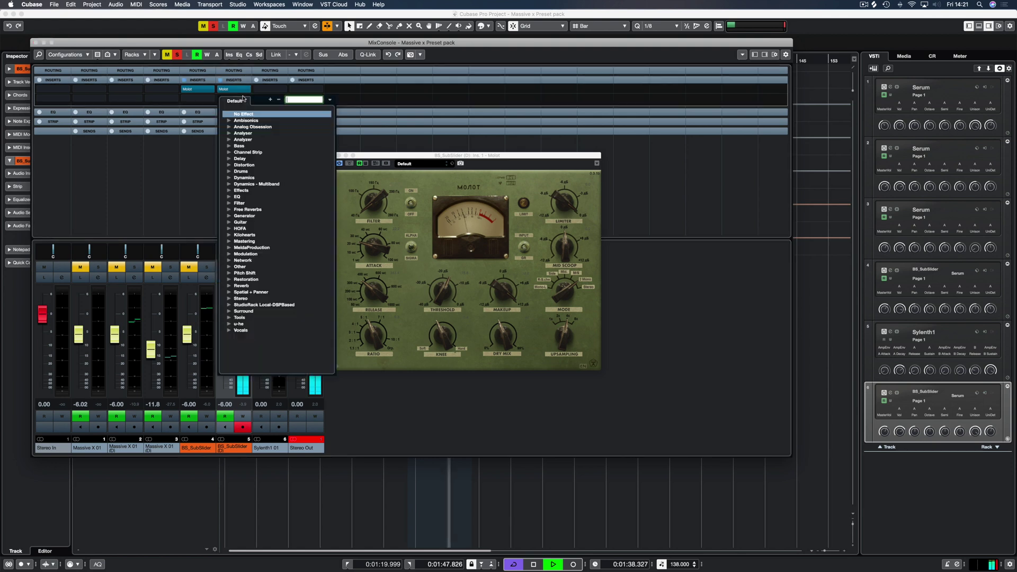
{"action": "type", "text": "klan"}
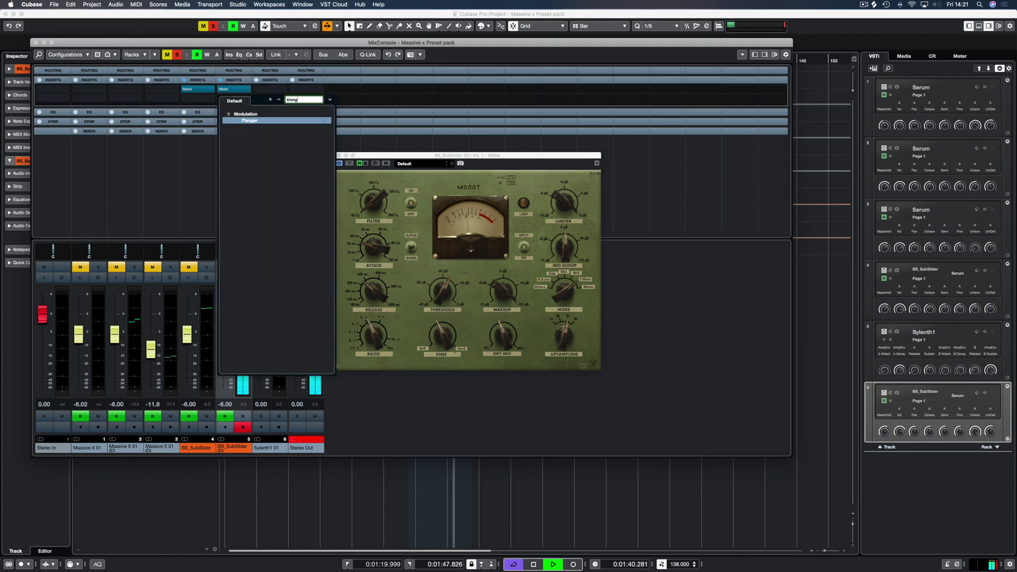
{"action": "key", "text": "BackSpace"}
{"action": "key", "text": "BackSpace"}
{"action": "key", "text": "BackSpace"}
{"action": "key", "text": "BackSpace"}
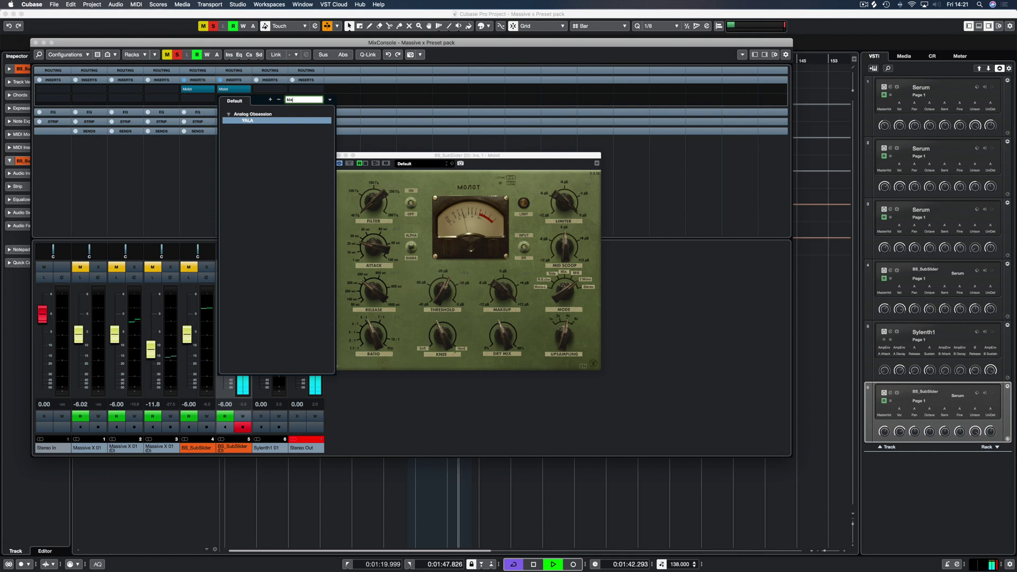
{"action": "type", "text": "dc"}
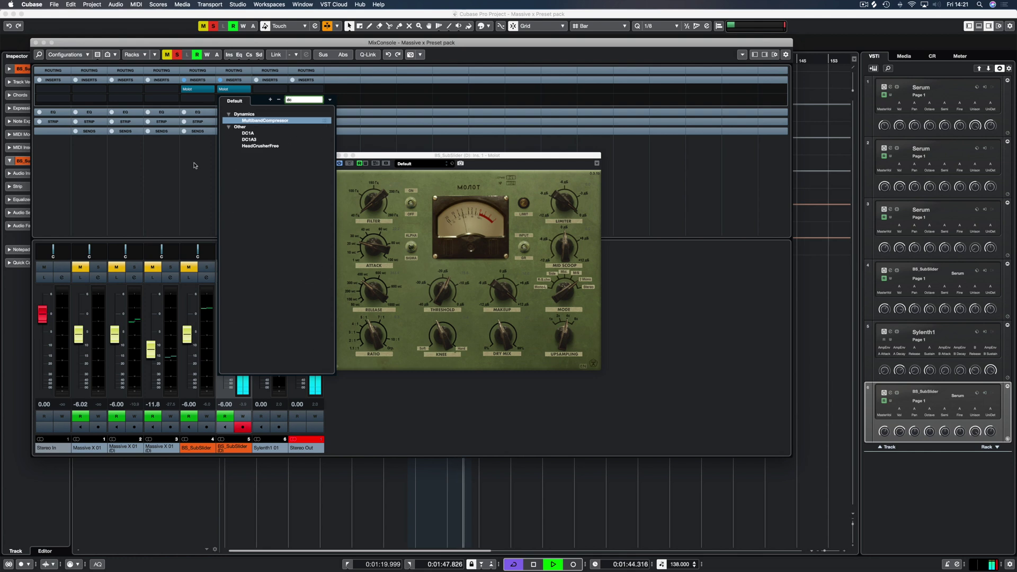
{"action": "left_click", "coordinate": [260, 145]}
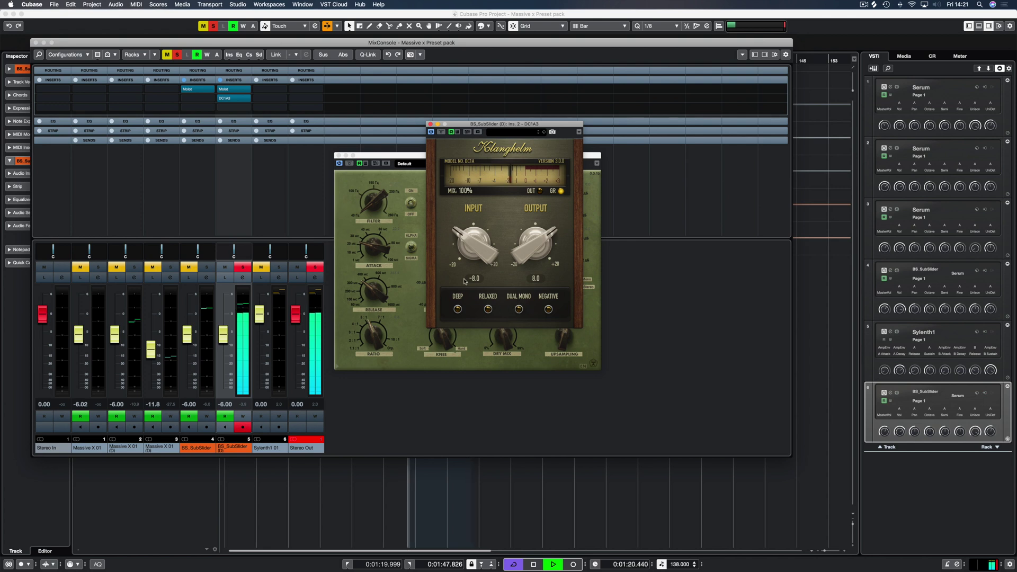
- Bypass Molot, enable Dual Mono on the DC1A3 and raise its input to -2.9, and close the compressor's window
{"action": "left_click", "coordinate": [350, 163]}
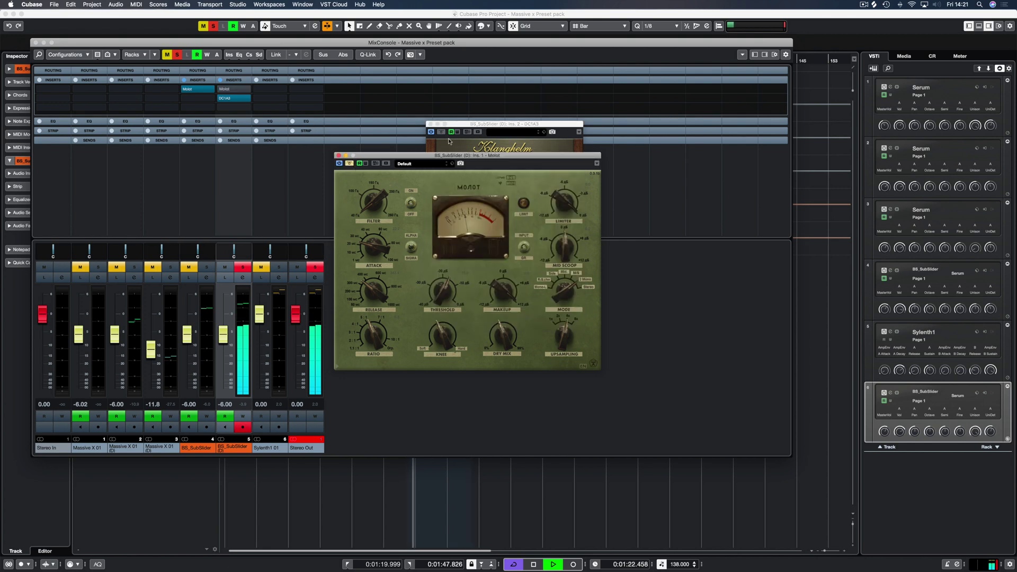
{"action": "left_click", "coordinate": [478, 126]}
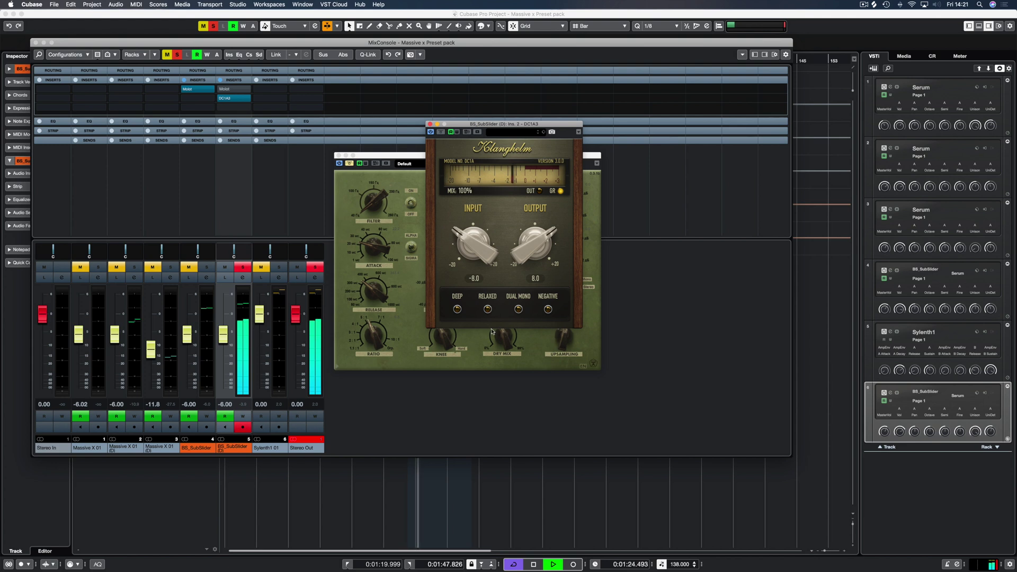
{"action": "left_click", "coordinate": [519, 308]}
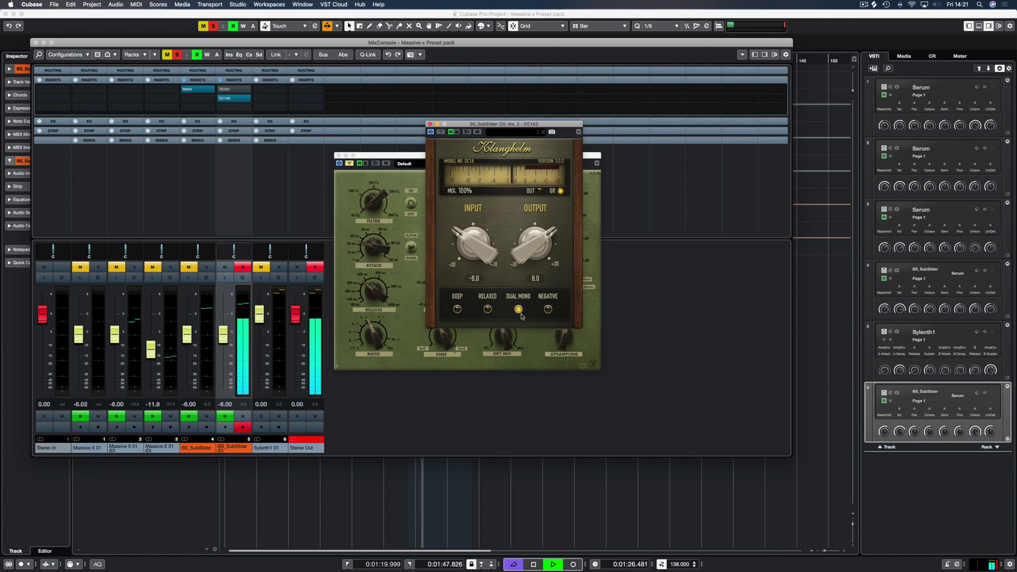
{"action": "left_click_drag", "start_coordinate": [473, 236], "coordinate": [471, 194]}
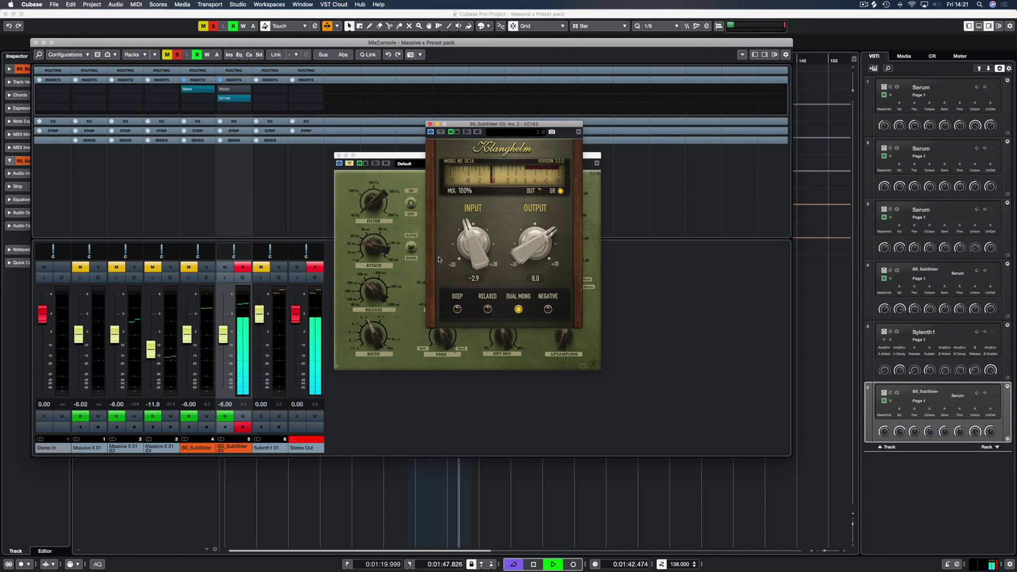
{"action": "left_click", "coordinate": [430, 124]}
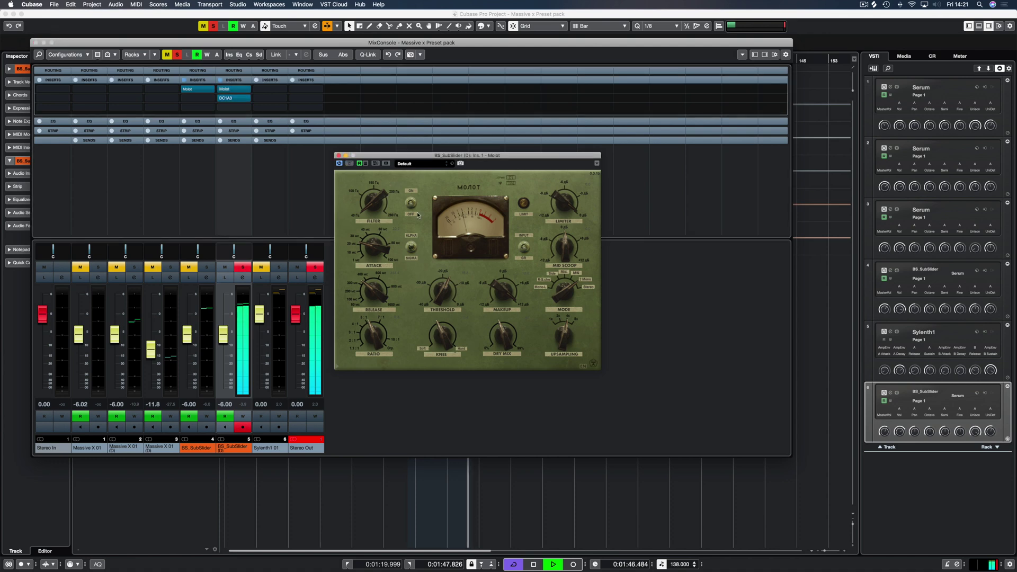
- Remove the DC1A3 from the BS_SubSlider (D) inserts, discarding its changes, stop playback and close the mixer
{"action": "left_click", "coordinate": [247, 98]}
{"action": "scroll", "coordinate": [257, 112], "scroll_direction": "up", "scroll_amount": 3}
{"action": "left_click", "coordinate": [253, 114]}
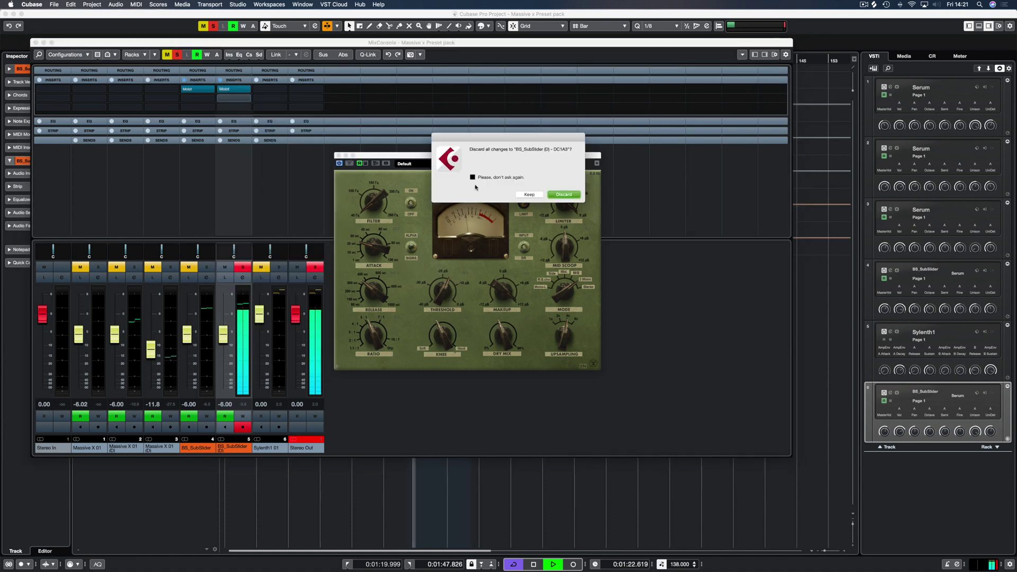
{"action": "left_click", "coordinate": [565, 195]}
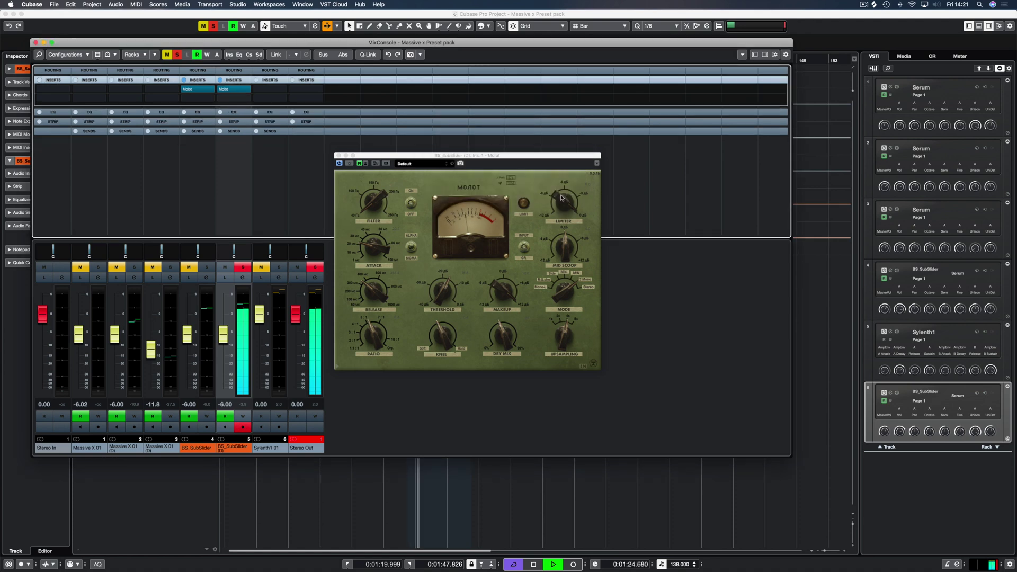
{"action": "key", "text": "space"}
{"action": "key", "text": "F3"}
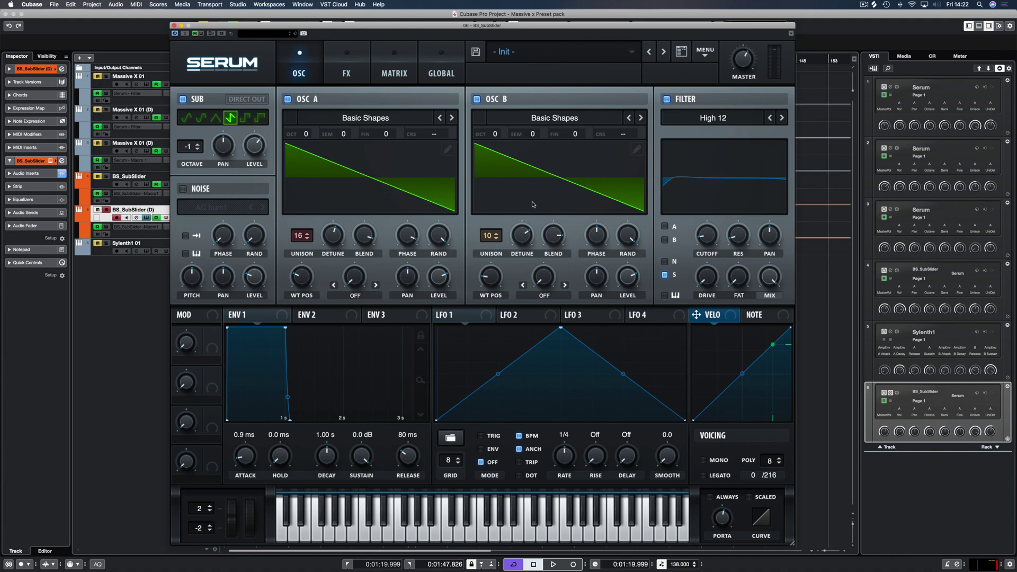
- Move Serum clear of the track list, solo the Massive X 01 (D) tracks and original BS_SubSlider, and unsolo BS_SubSlider (D)
{"action": "left_click_drag", "start_coordinate": [359, 26], "coordinate": [352, 157]}
{"action": "left_click", "coordinate": [106, 110]}
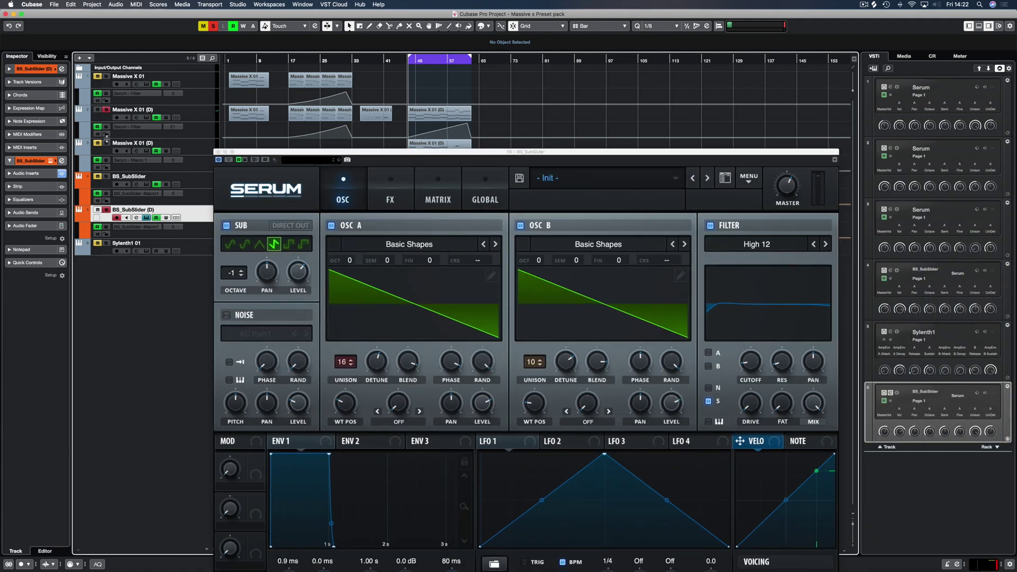
{"action": "left_click", "coordinate": [106, 210]}
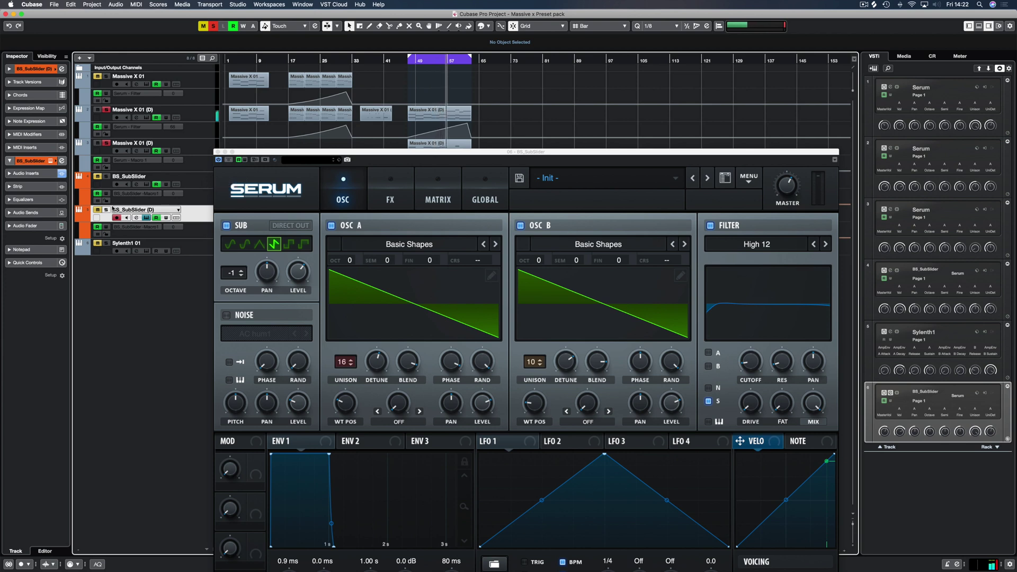
{"action": "left_click", "coordinate": [106, 177]}
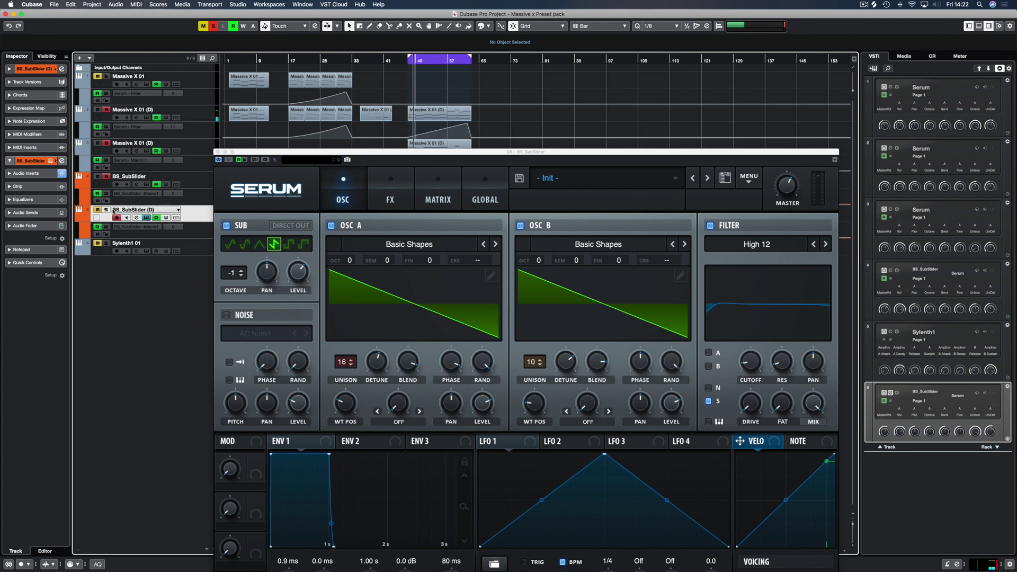
- Reposition Serum, review the patch's global unison settings and oscillator page, and close the Serum and Molot windows
{"action": "left_click_drag", "start_coordinate": [305, 152], "coordinate": [374, 170]}
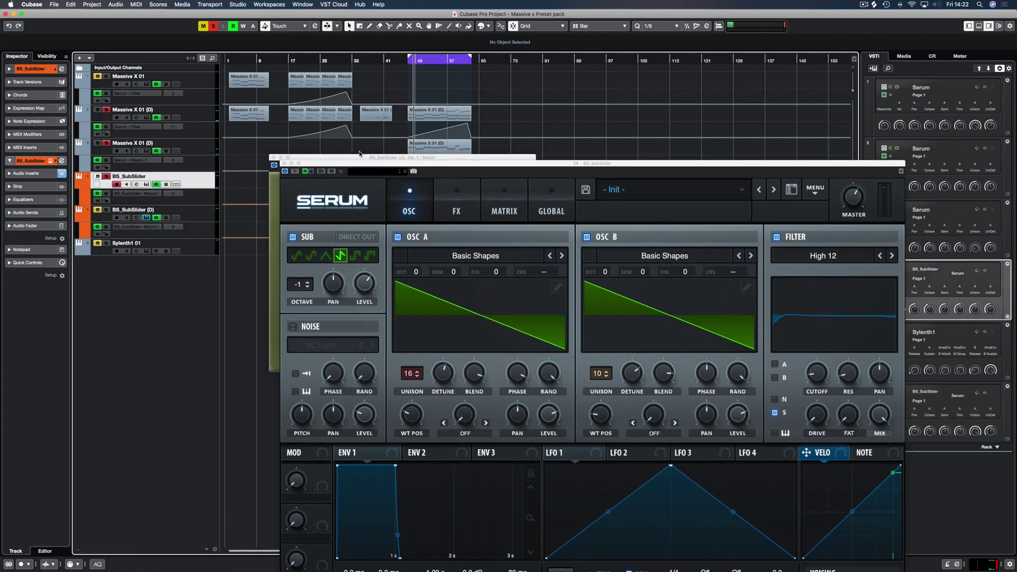
{"action": "double_click", "coordinate": [374, 169]}
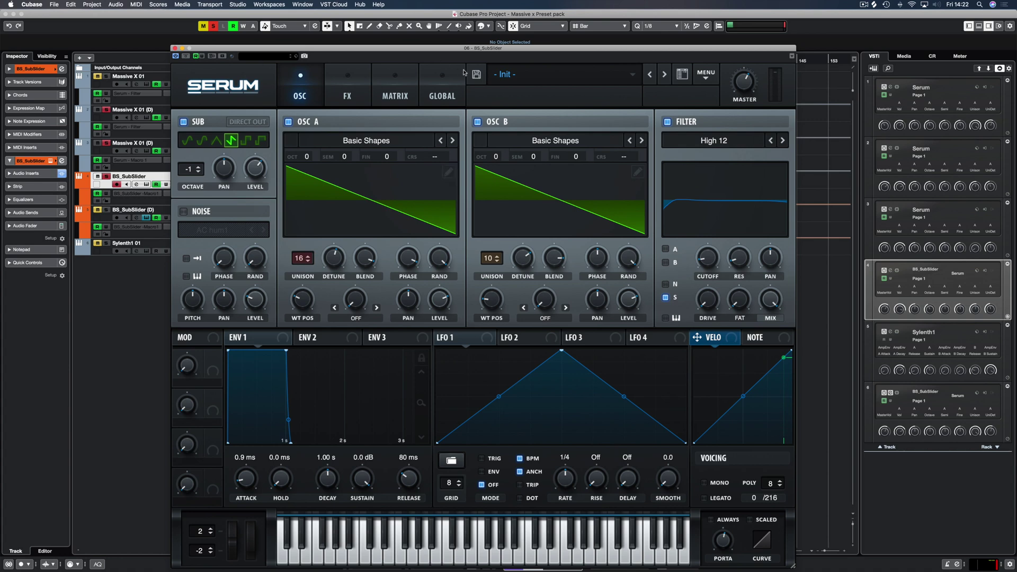
{"action": "left_click", "coordinate": [452, 83]}
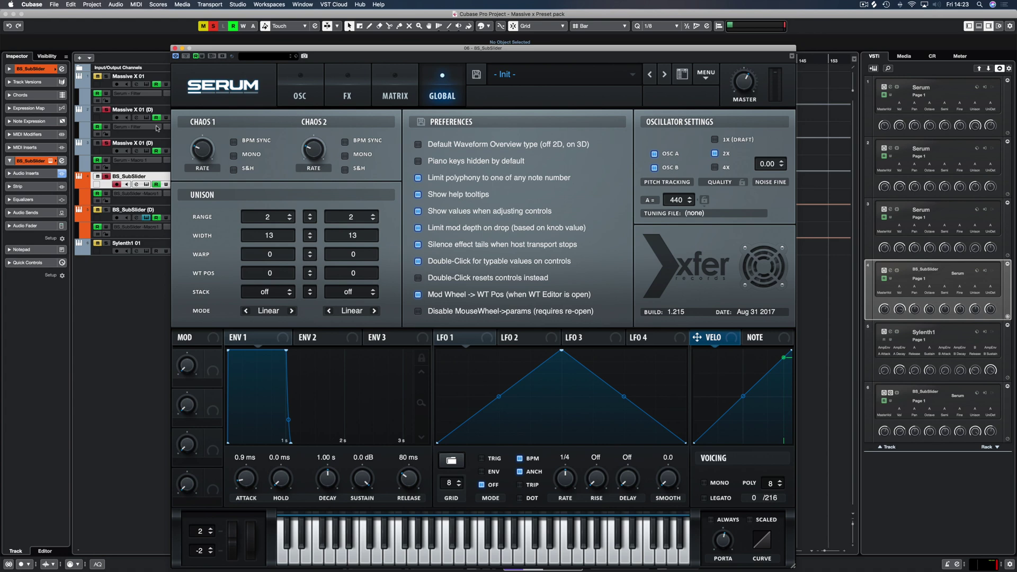
{"action": "left_click", "coordinate": [302, 88]}
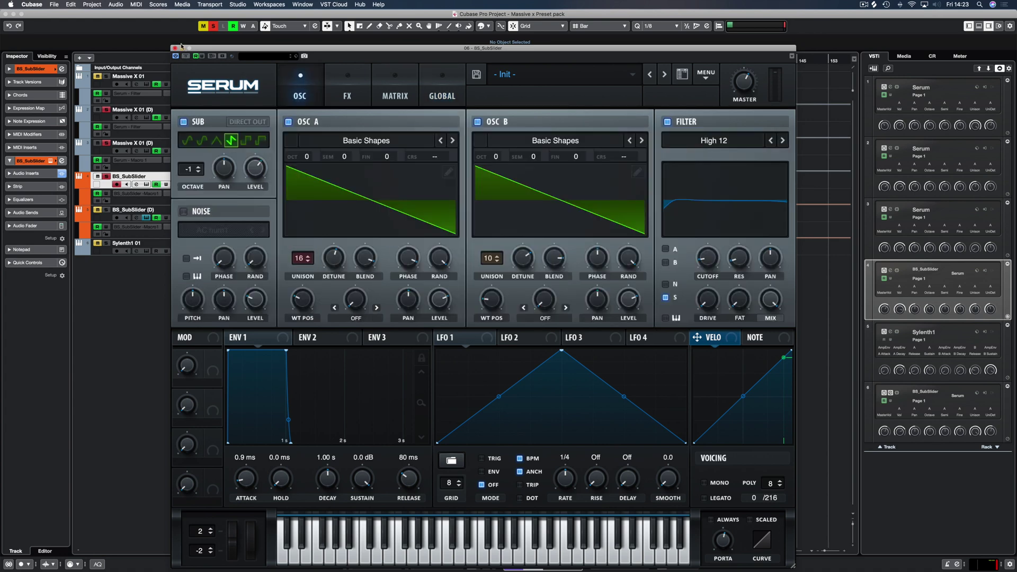
{"action": "left_click", "coordinate": [175, 48]}
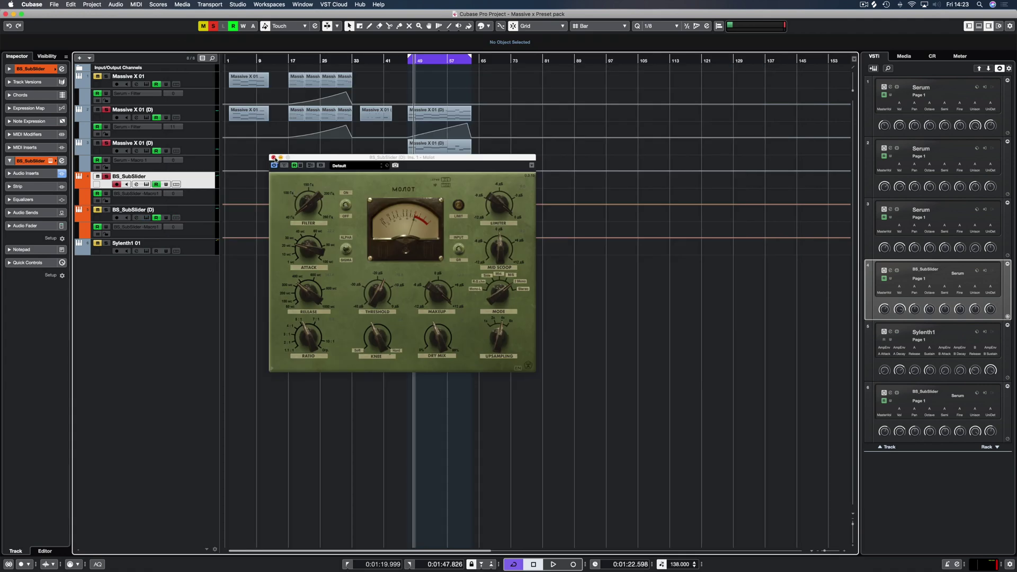
{"action": "left_click", "coordinate": [274, 158]}
- Open the MixConsole, unsolo both Massive X 01 (D) channels so only BS_SubSlider is soloed, and start playback
{"action": "key", "text": "F4"}
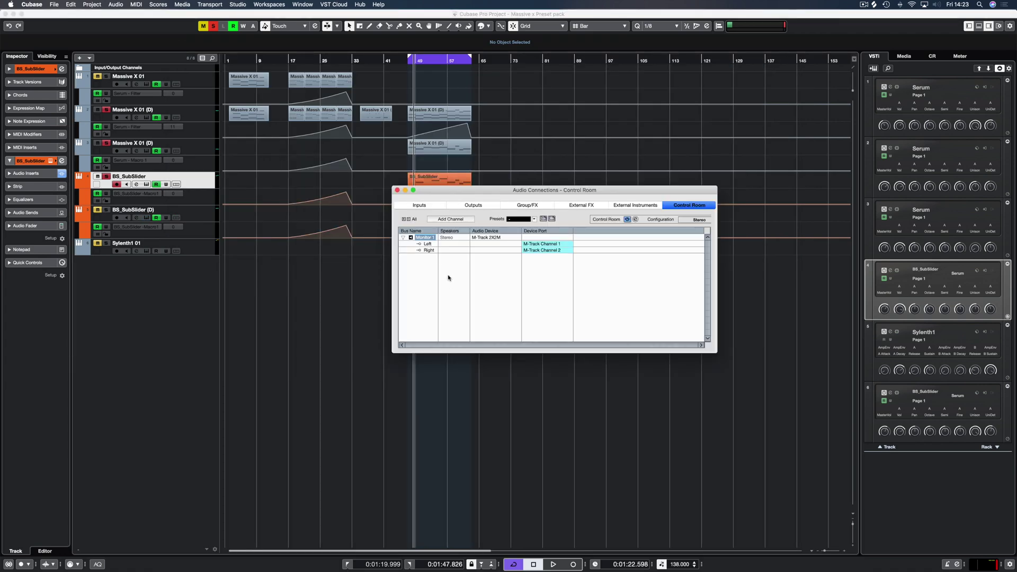
{"action": "key", "text": "F3"}
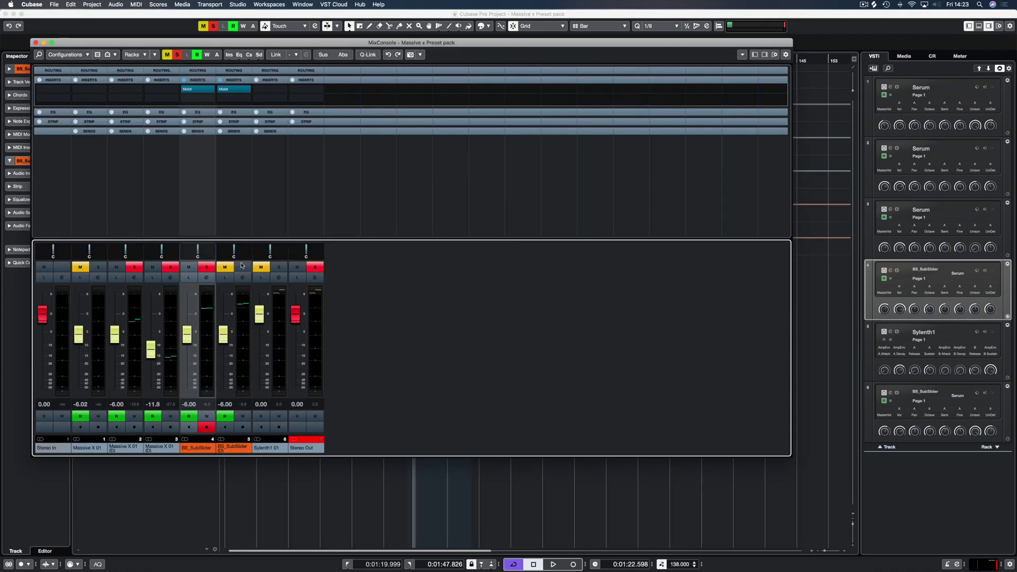
{"action": "left_click", "coordinate": [170, 267]}
{"action": "left_click", "coordinate": [134, 267]}
{"action": "key", "text": "space"}
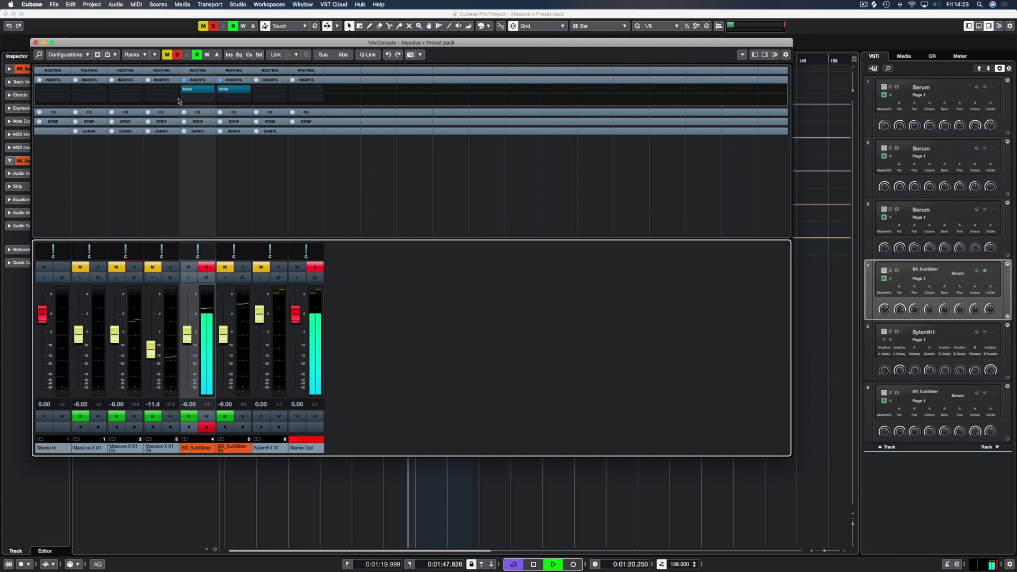
- Insert FabFilter Pro-Q 3 in the second insert slot of the BS_SubSlider channel
{"action": "left_click", "coordinate": [187, 97]}
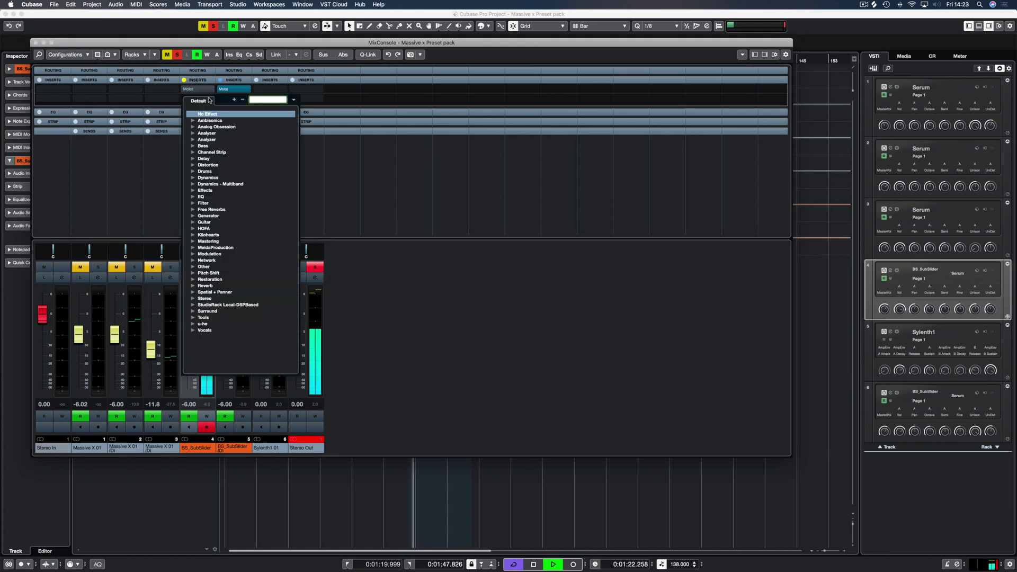
{"action": "type", "text": "pro"}
{"action": "left_click", "coordinate": [304, 179]}
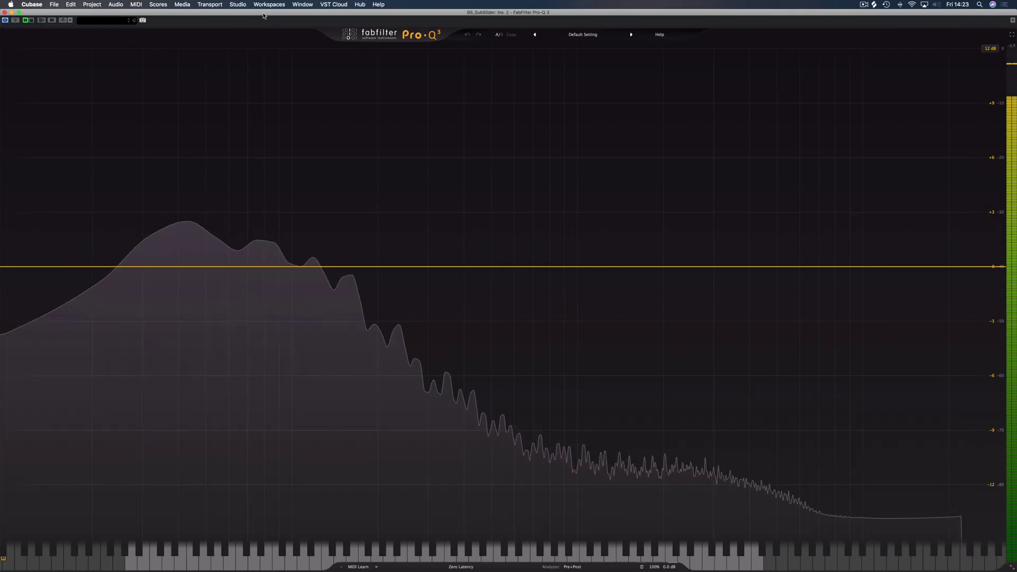
- Add a 12 dB/oct low-cut band in Pro-Q 3, set its stereo placement to Side, and move it to a higher frequency
{"action": "double_click", "coordinate": [422, 284]}
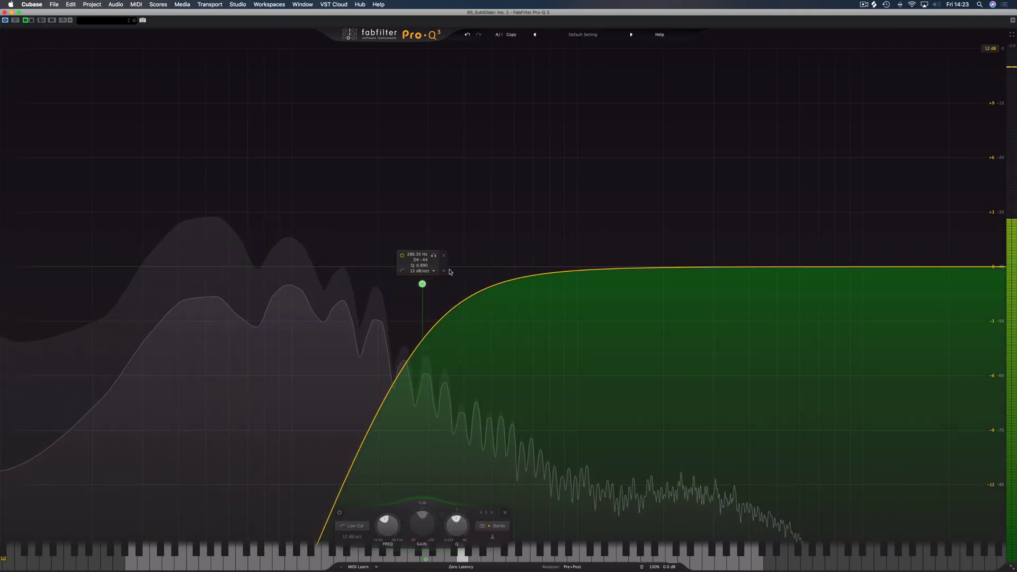
{"action": "left_click", "coordinate": [444, 270]}
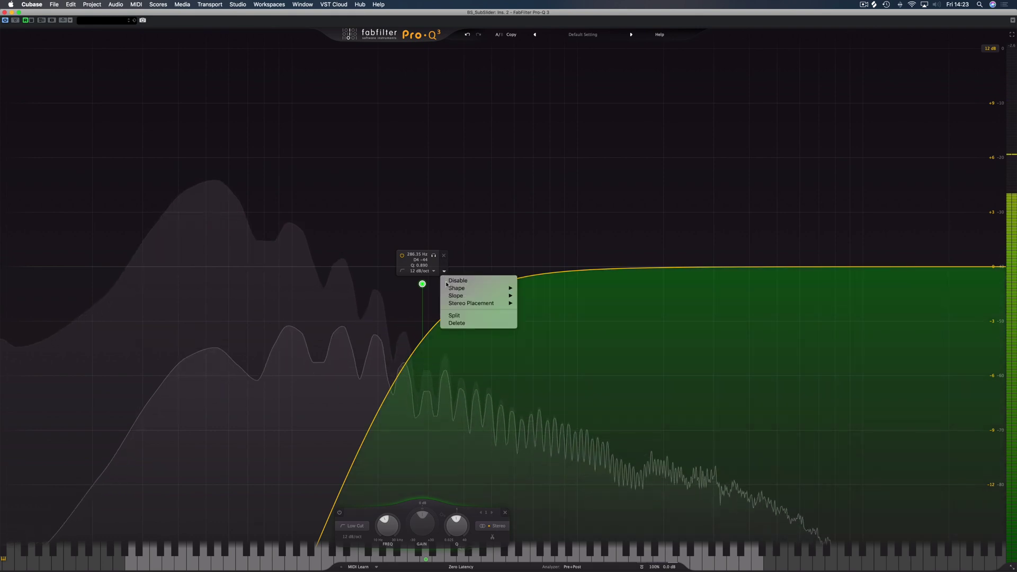
{"action": "mouse_move", "coordinate": [469, 305]}
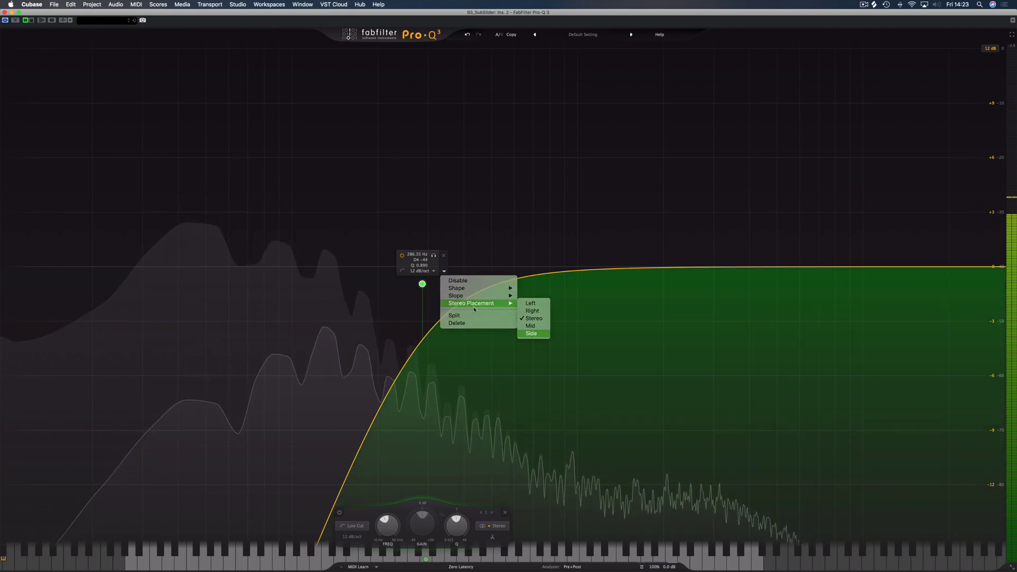
{"action": "left_click", "coordinate": [531, 334]}
{"action": "left_click_drag", "start_coordinate": [423, 285], "coordinate": [535, 272]}
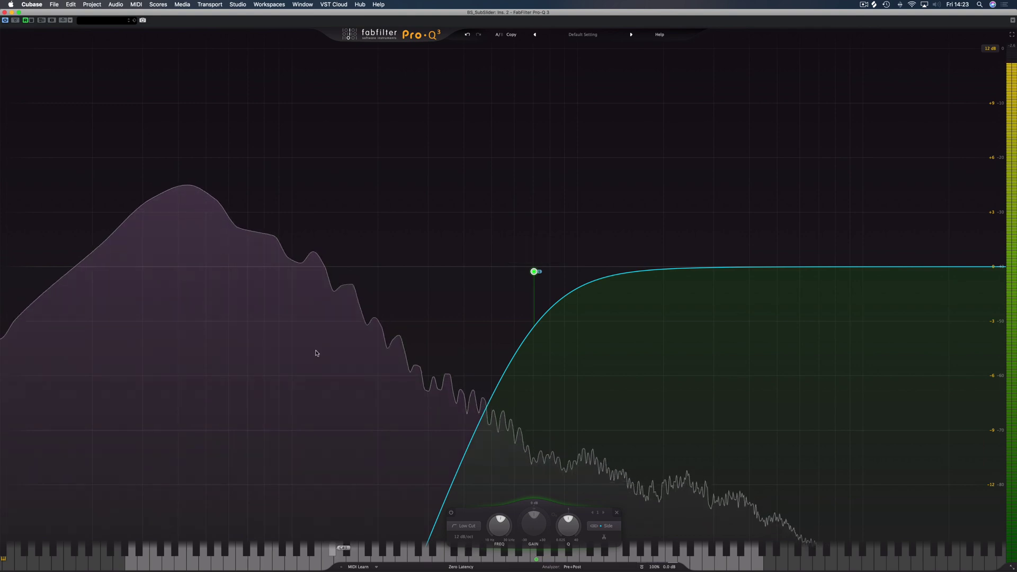
- Compare the bass with the Side low cut bypassed and active by toggling Pro-Q 3's bypass during playback
{"action": "left_click", "coordinate": [14, 21]}
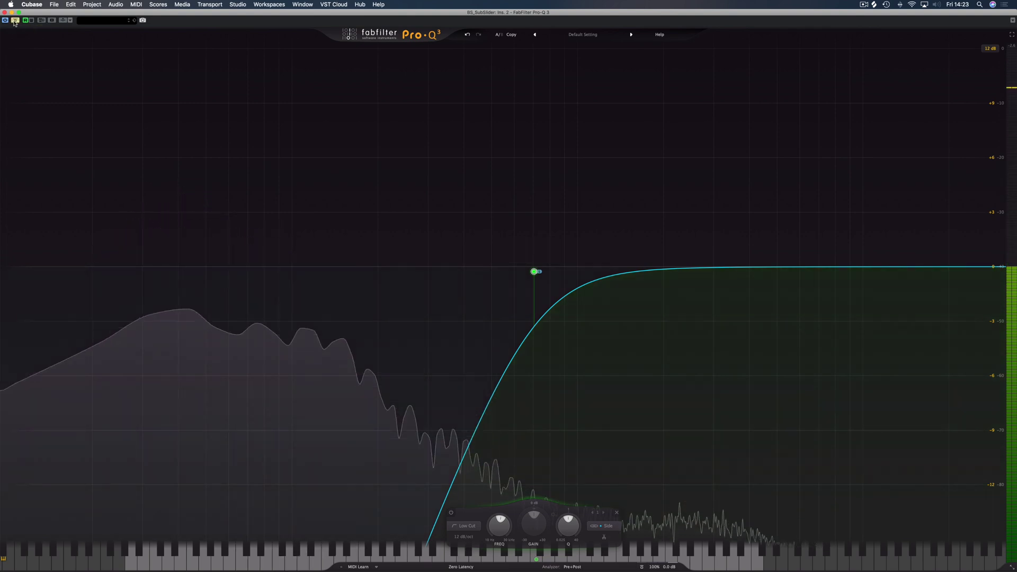
{"action": "left_click", "coordinate": [14, 21]}
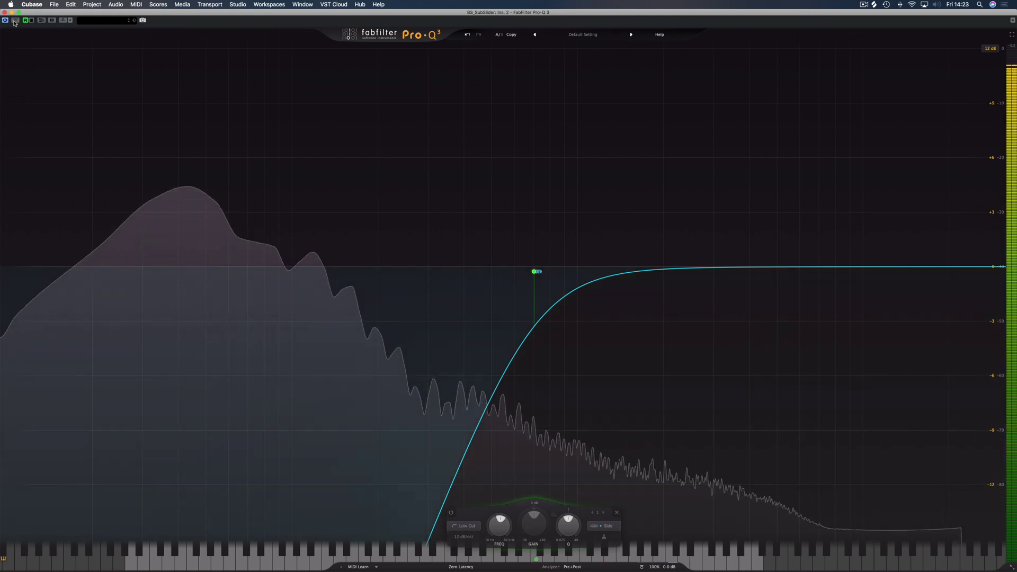
{"action": "left_click", "coordinate": [14, 21]}
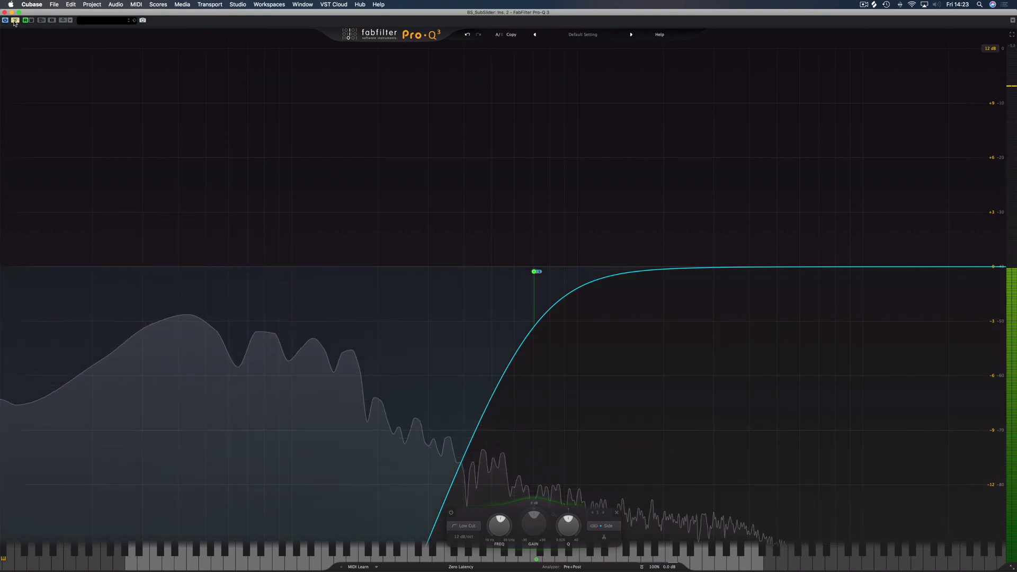
{"action": "left_click", "coordinate": [15, 22]}
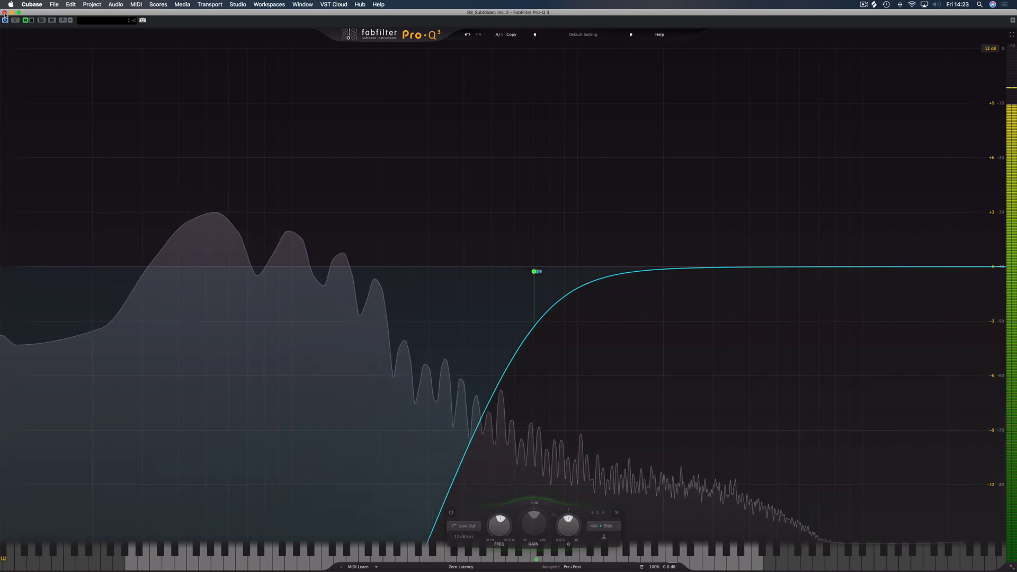
- Move Pro-Q 3 from BS_SubSlider's inserts to the second insert slot of BS_SubSlider (D), and audition that duplicate soloed
{"action": "left_click", "coordinate": [5, 12]}
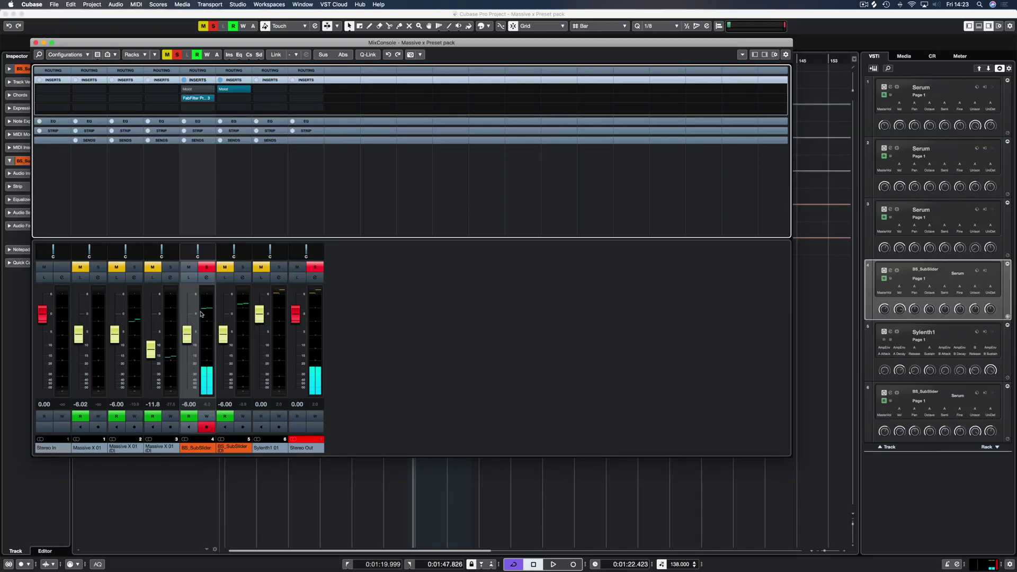
{"action": "left_click_drag", "start_coordinate": [196, 103], "coordinate": [228, 99]}
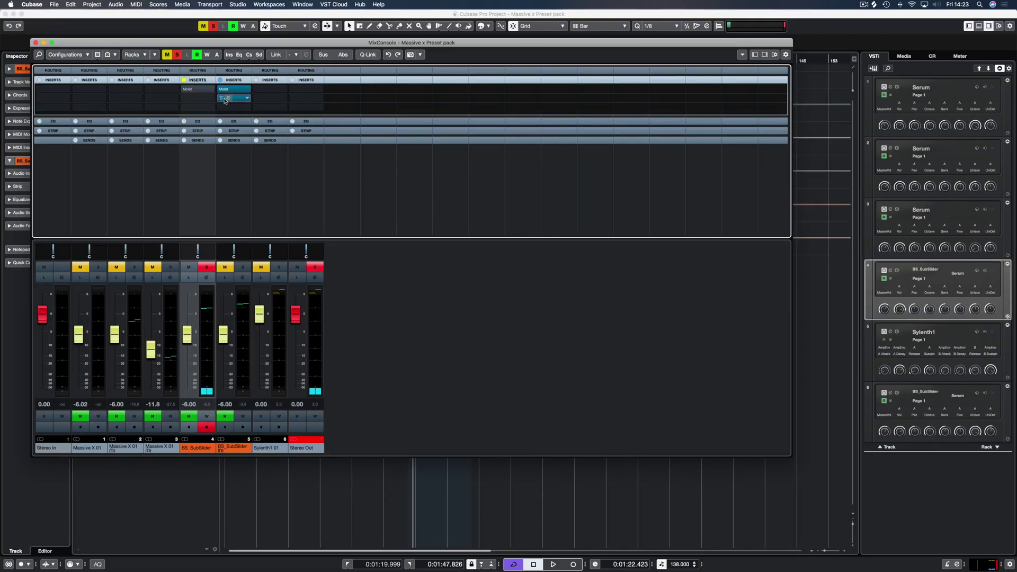
{"action": "left_click", "coordinate": [241, 269]}
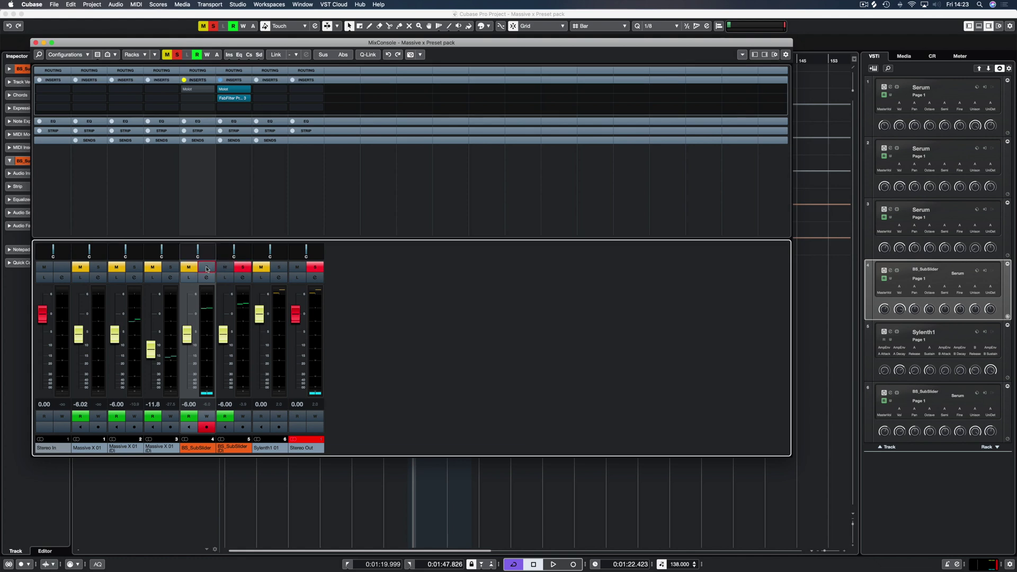
{"action": "key", "text": "space"}
{"action": "left_click", "coordinate": [35, 43]}
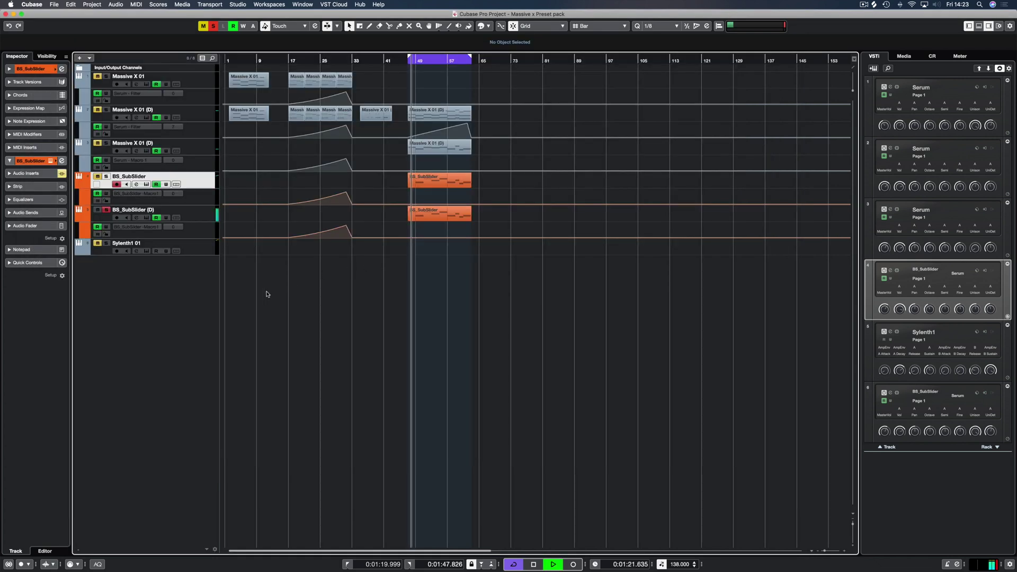
{"action": "key", "text": "space"}
- Review the oscillator setup and the Global page's unison settings in the Serum instance of BS_SubSlider (D)
{"action": "left_click", "coordinate": [147, 217]}
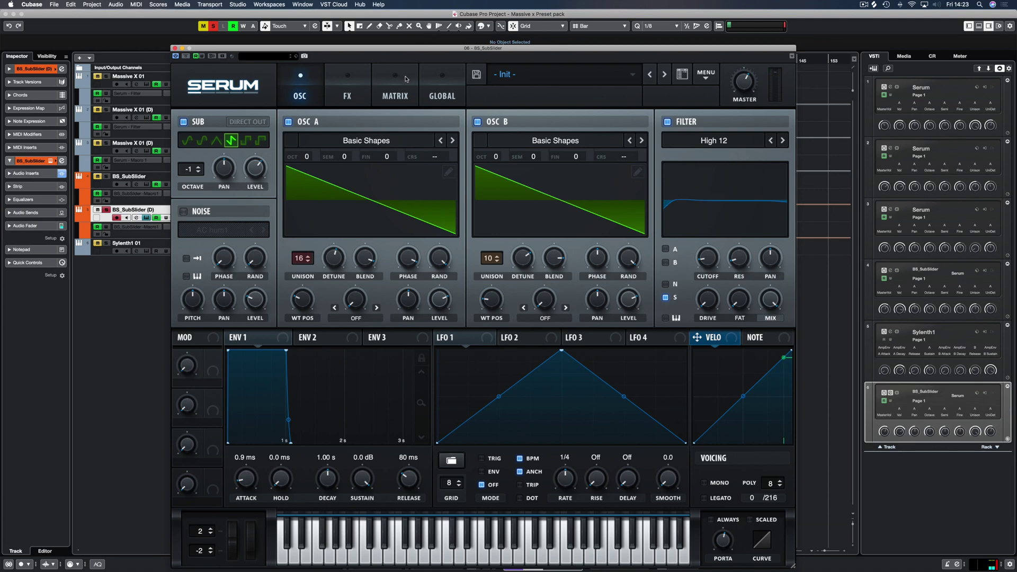
{"action": "left_click", "coordinate": [445, 86]}
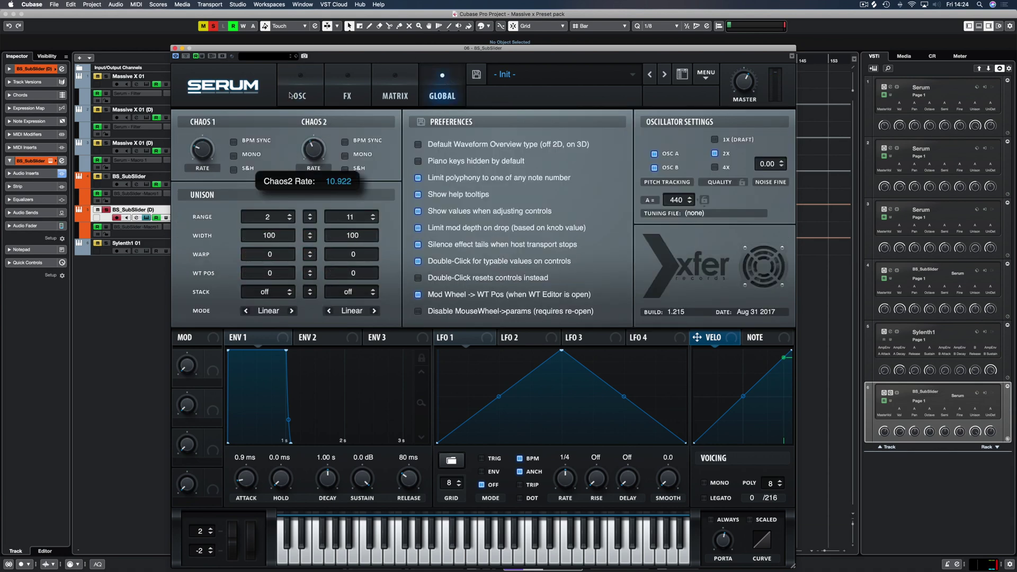
{"action": "left_click", "coordinate": [175, 48]}
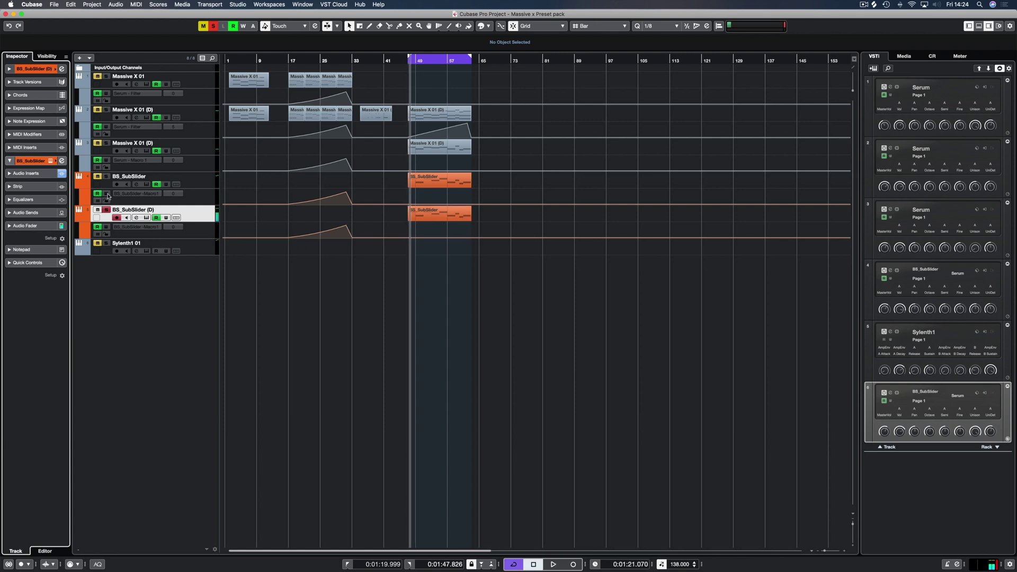
{"action": "left_click", "coordinate": [50, 161]}
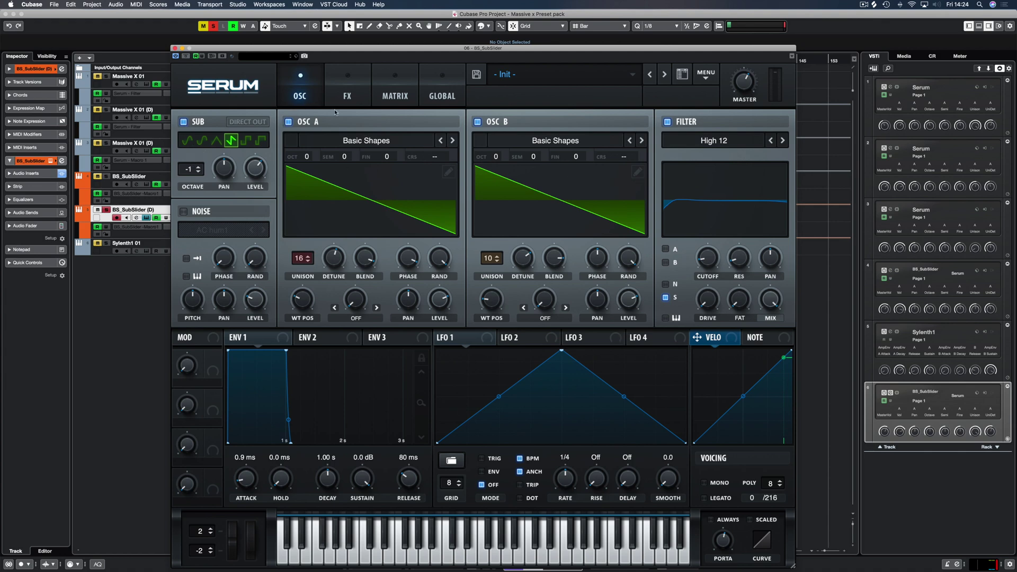
{"action": "left_click", "coordinate": [440, 91]}
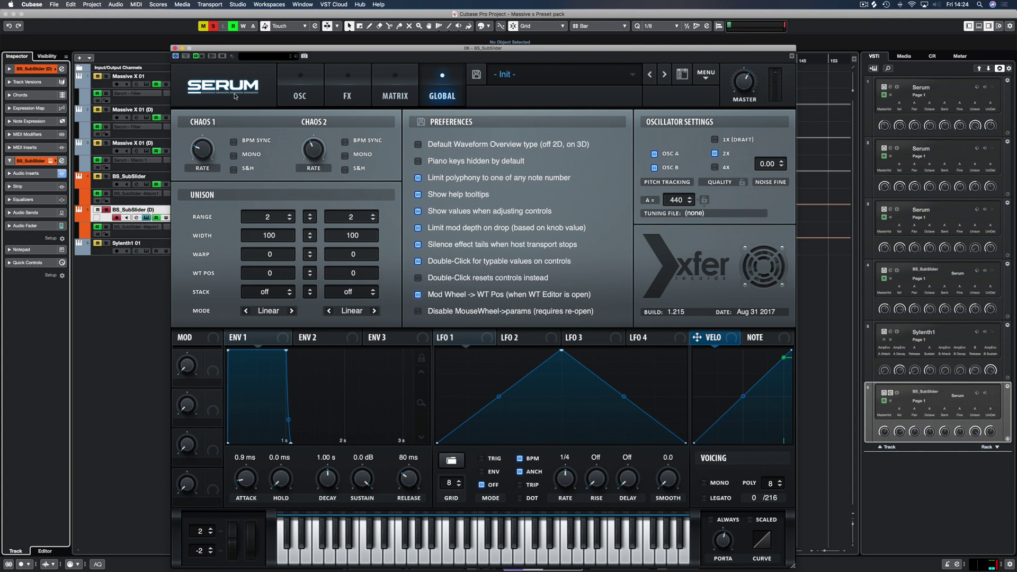
{"action": "left_click", "coordinate": [176, 48]}
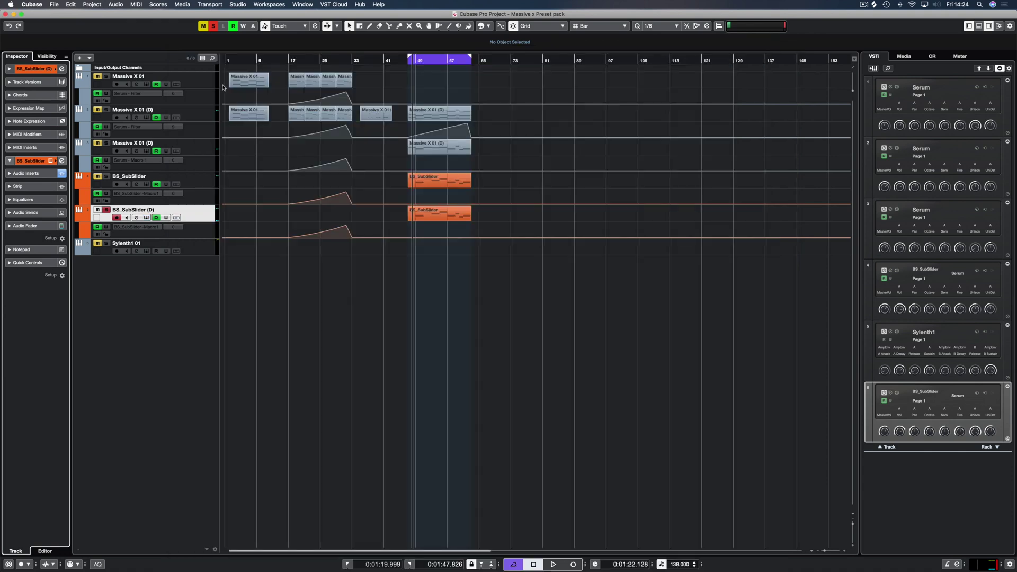
- Play the soloed BS_SubSlider (D) and compare it with its Pro-Q 3 Side low cut bypassed and active
{"action": "key", "text": "space"}
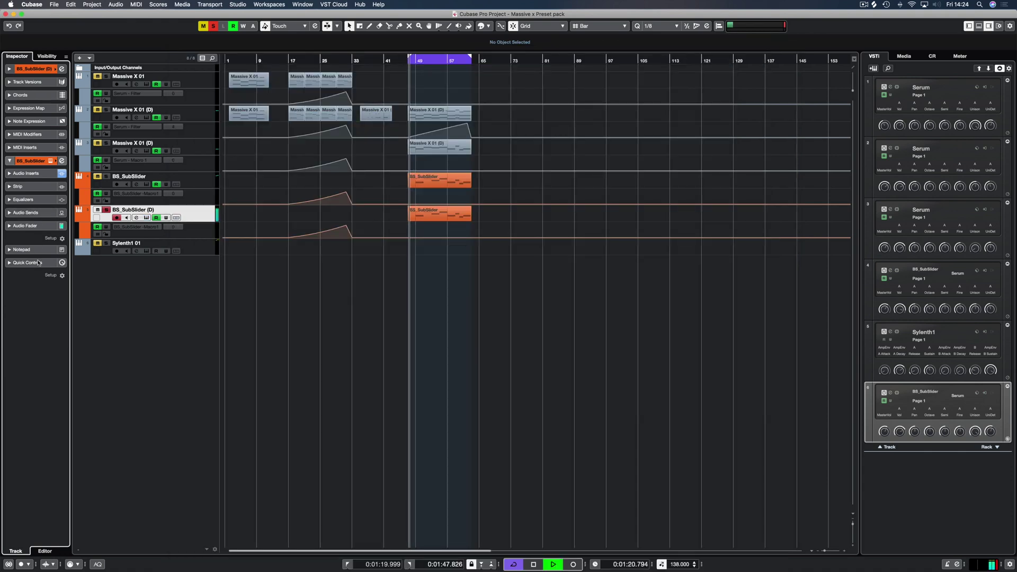
{"action": "key", "text": "F3"}
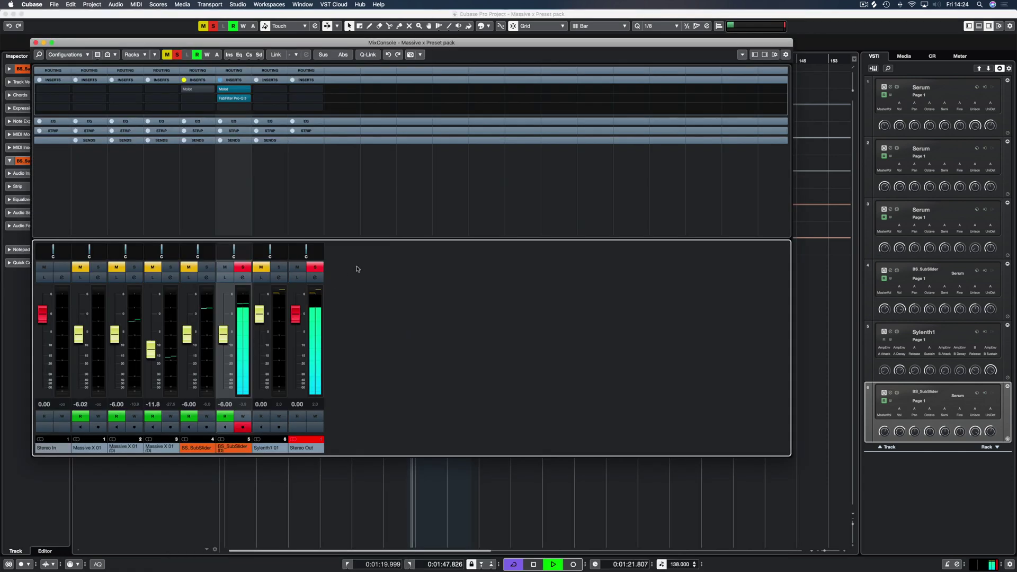
{"action": "left_click", "coordinate": [230, 99]}
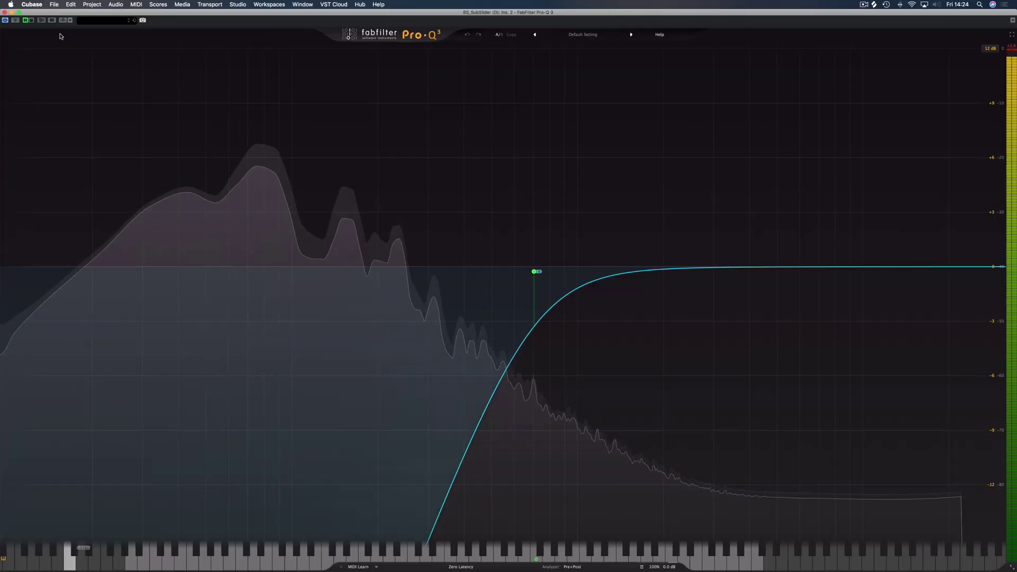
{"action": "left_click", "coordinate": [15, 21]}
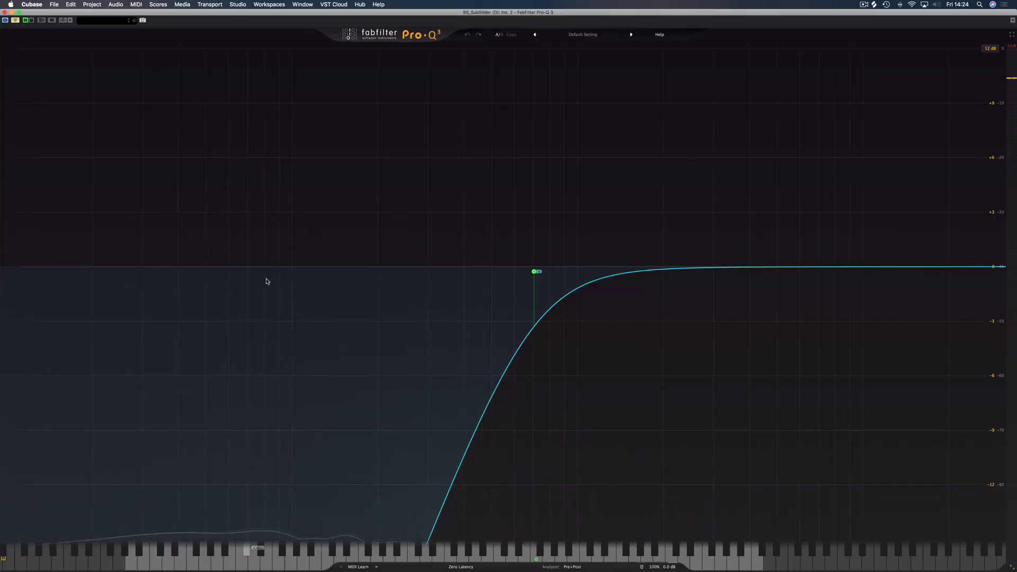
{"action": "left_click", "coordinate": [15, 20]}
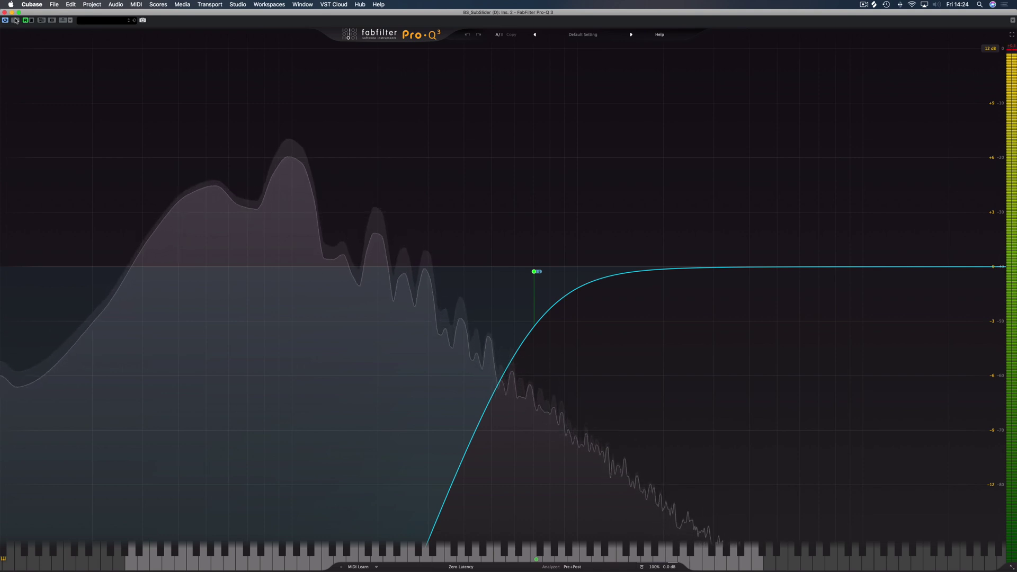
- Sweep the Side low cut on BS_SubSlider (D) up to 30000 Hz, and bring it back down to about 307 Hz
{"action": "mouse_move", "coordinate": [539, 272]}
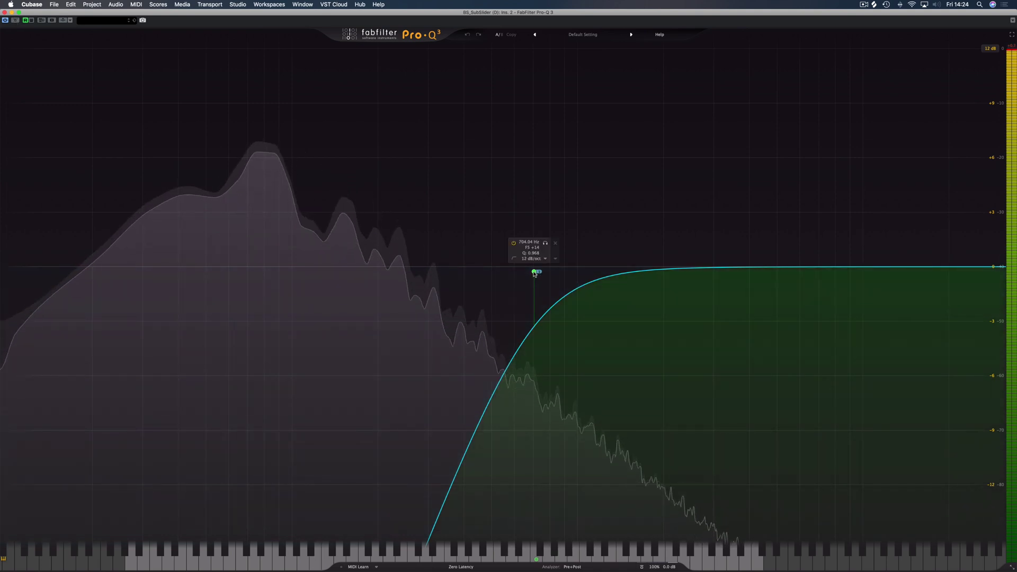
{"action": "left_click_drag", "start_coordinate": [535, 273], "coordinate": [1000, 275]}
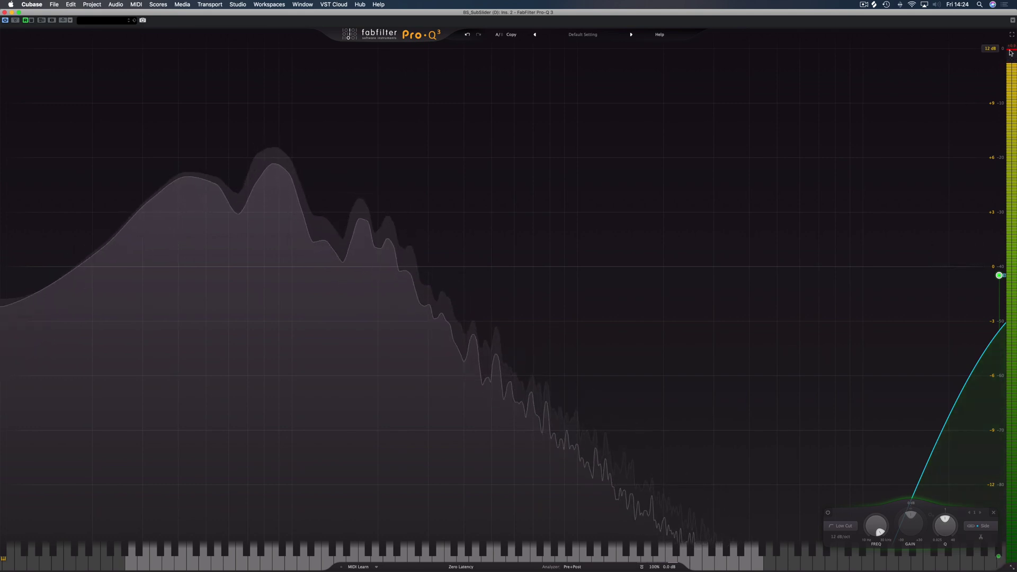
{"action": "mouse_move", "coordinate": [999, 275]}
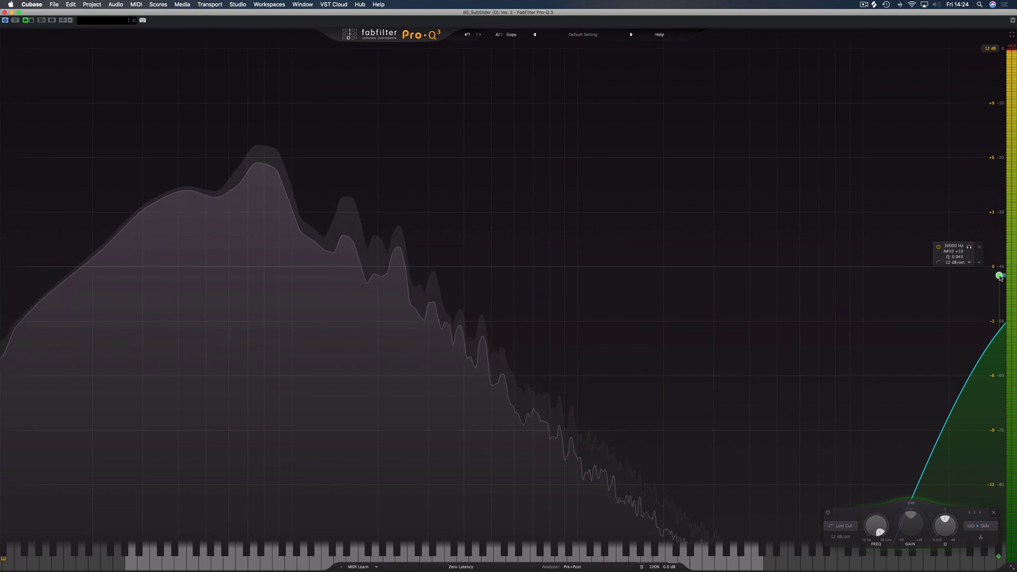
{"action": "left_click_drag", "start_coordinate": [999, 276], "coordinate": [432, 269]}
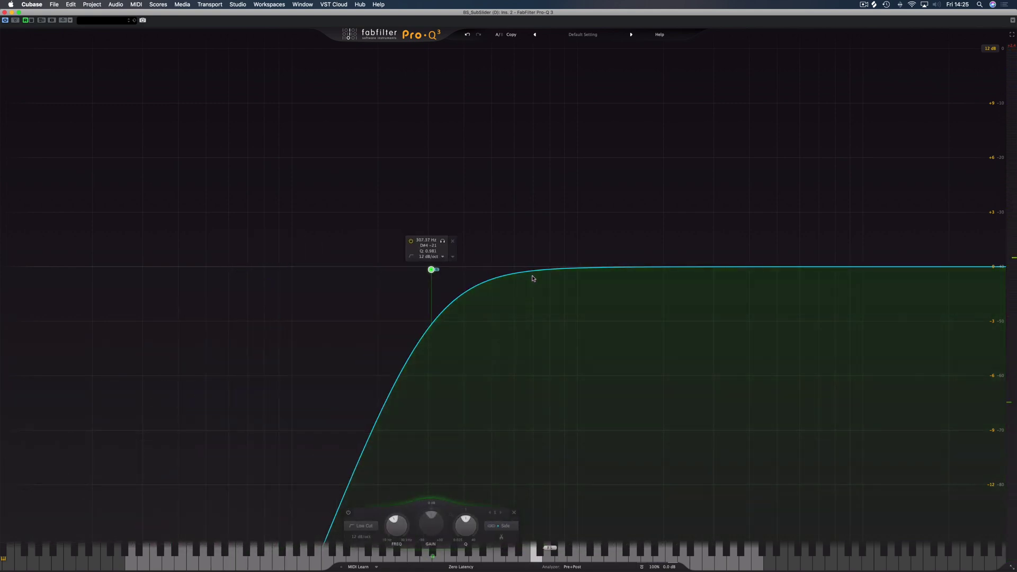
- Narrow the unison width in BS_SubSlider (D)'s Serum to 10 for oscillator A and 9 for oscillator B
{"action": "left_click", "coordinate": [4, 12]}
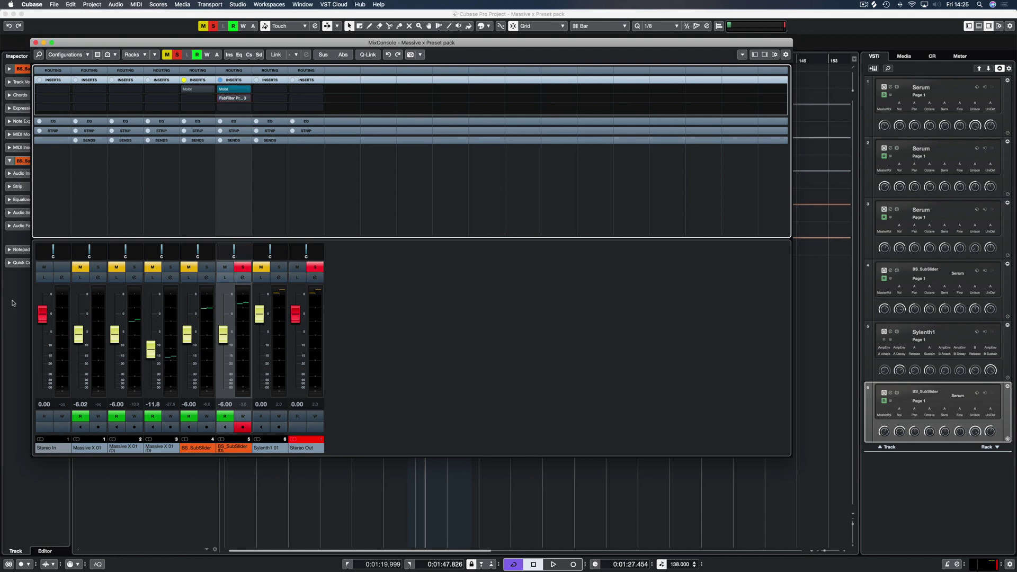
{"action": "key", "text": "F3"}
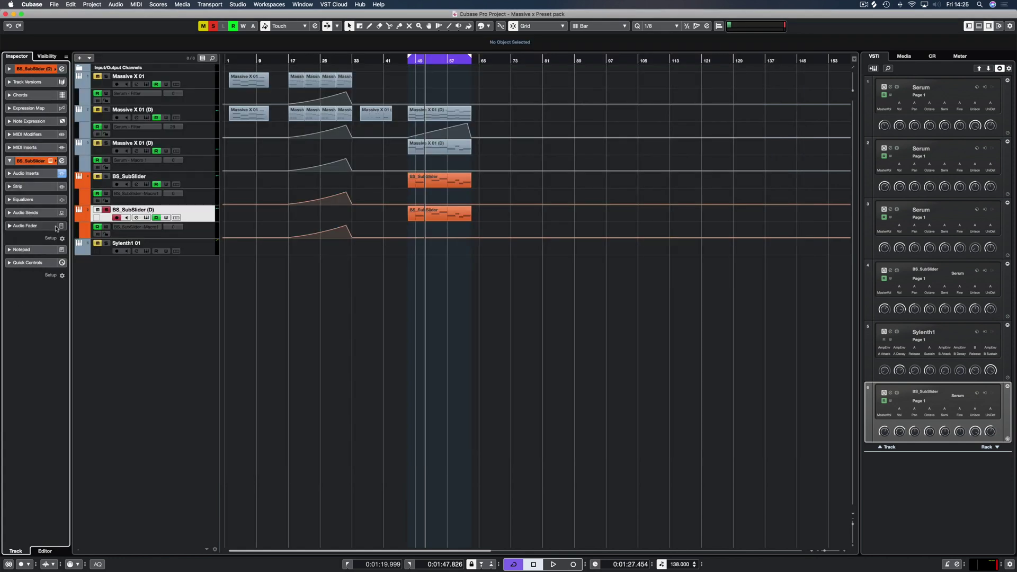
{"action": "left_click", "coordinate": [51, 161]}
{"action": "left_click", "coordinate": [432, 88]}
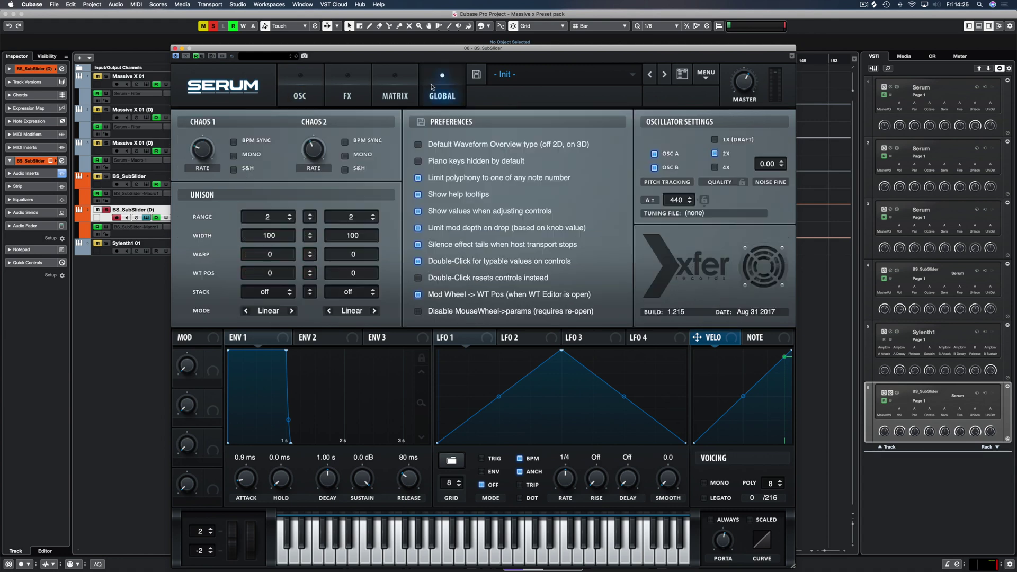
{"action": "left_click_drag", "start_coordinate": [284, 241], "coordinate": [284, 291]}
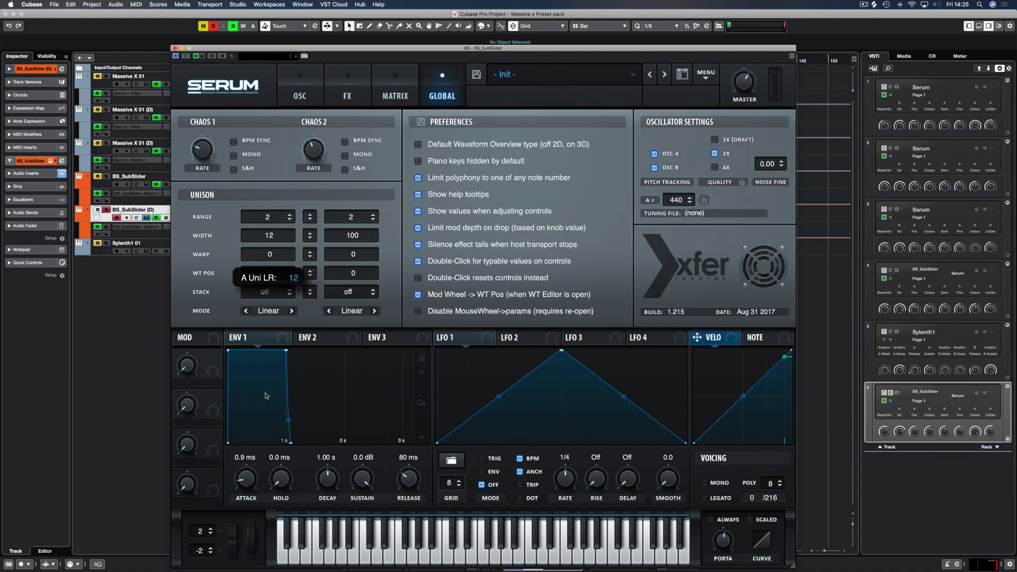
{"action": "left_click_drag", "start_coordinate": [357, 230], "coordinate": [353, 263]}
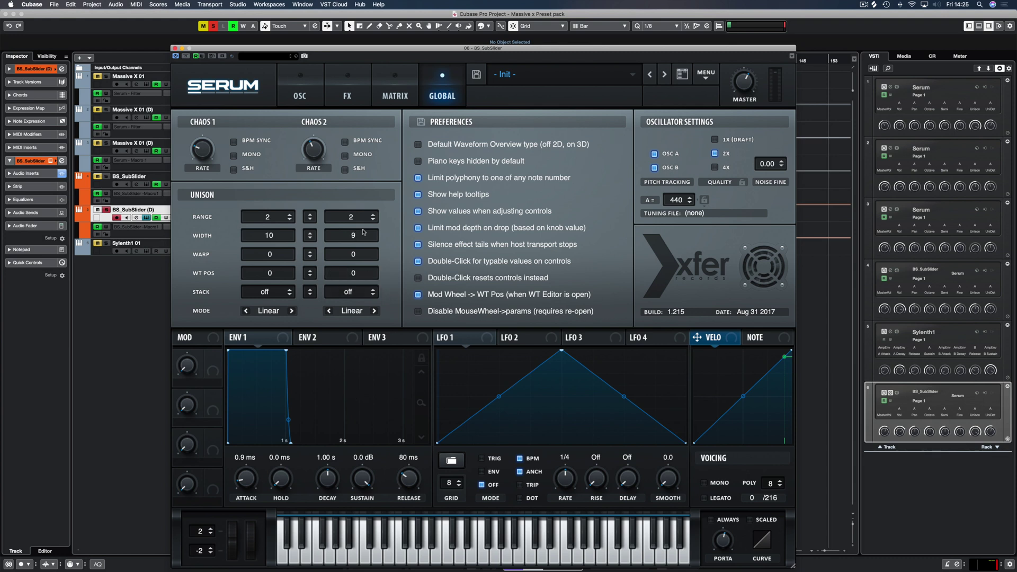
{"action": "scroll", "coordinate": [362, 234], "scroll_direction": "up", "scroll_amount": 1}
{"action": "left_click", "coordinate": [304, 95]}
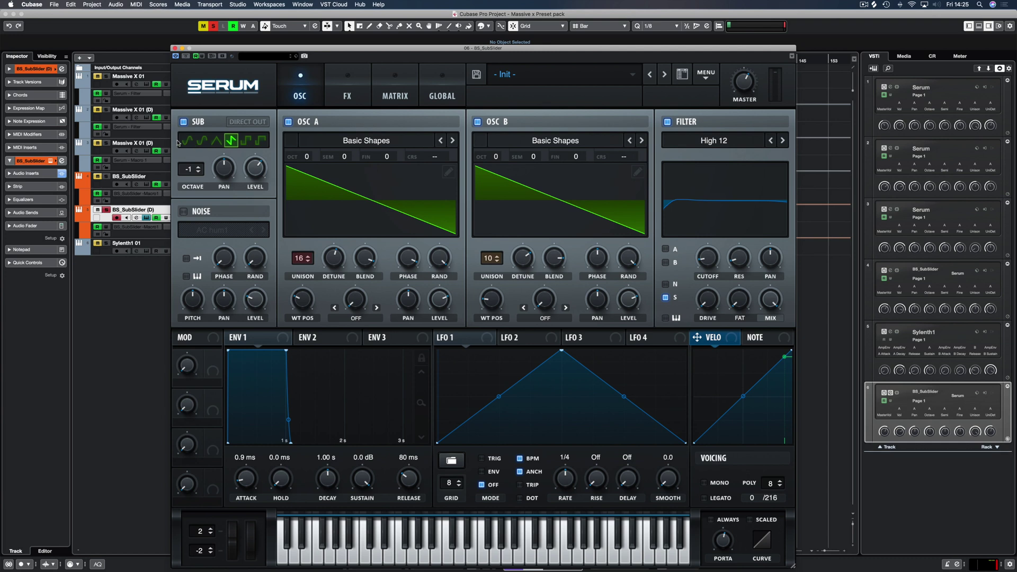
{"action": "left_click", "coordinate": [175, 48]}
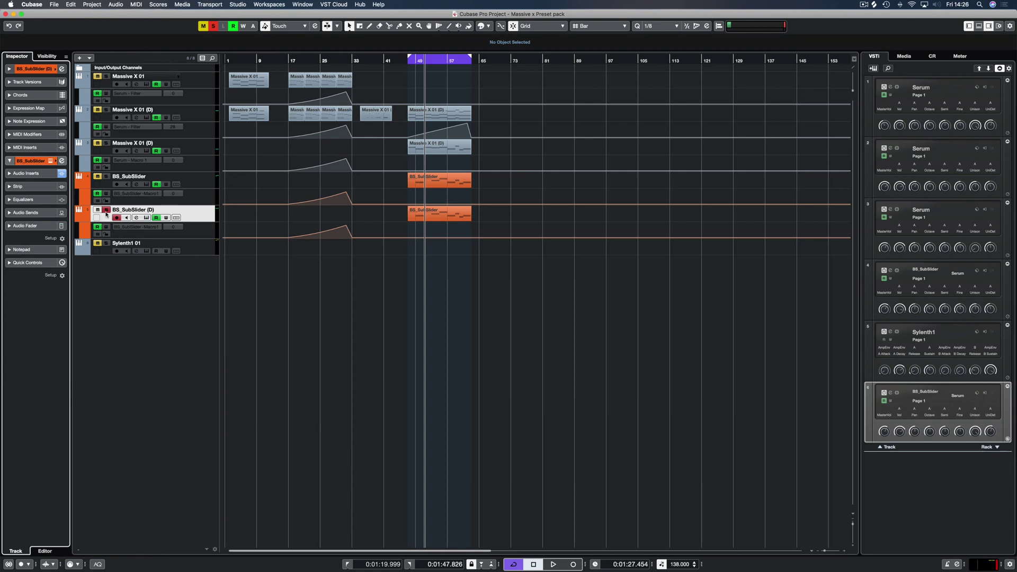
- Clear the solos on both BS_SubSlider tracks and briefly play the mix with the duplicate muted
{"action": "left_click", "coordinate": [106, 210]}
{"action": "left_click", "coordinate": [106, 176]}
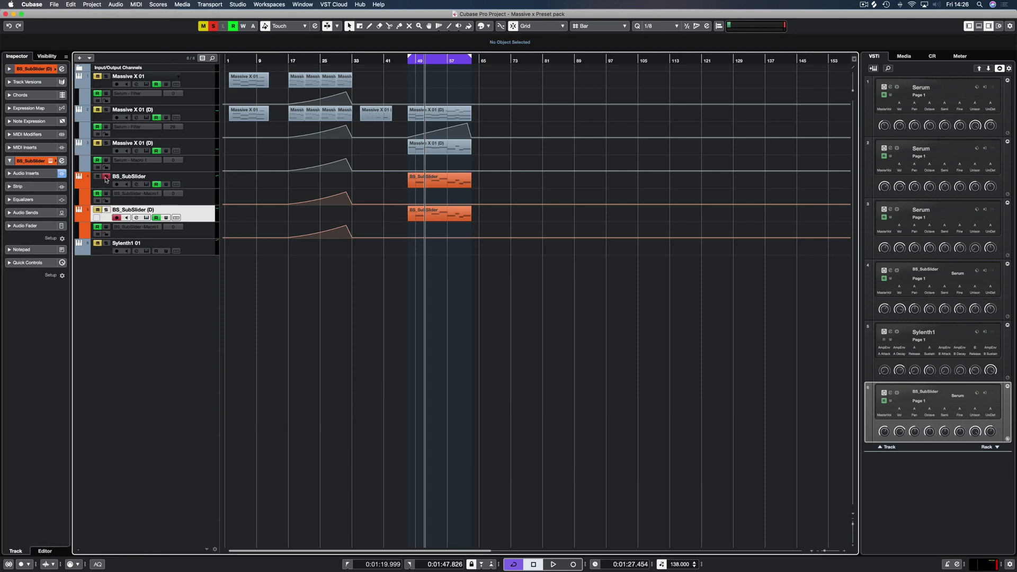
{"action": "left_click", "coordinate": [106, 178]}
{"action": "key", "text": "space"}
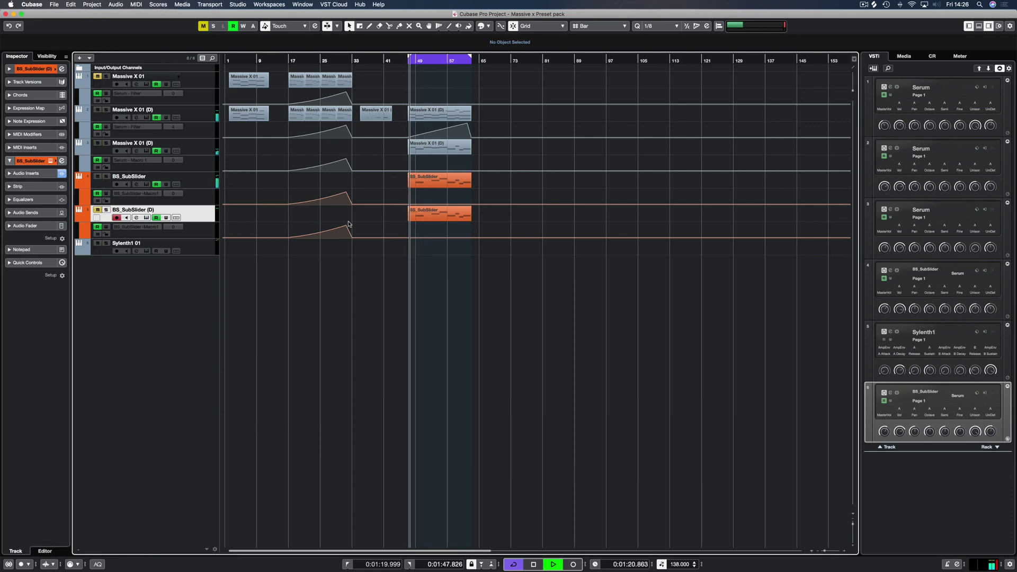
{"action": "key", "text": "space"}
- Play BS_SubSlider (D) soloed, and switch back to the unsoloed mix with the original BS_SubSlider for comparison
{"action": "left_click", "coordinate": [104, 211]}
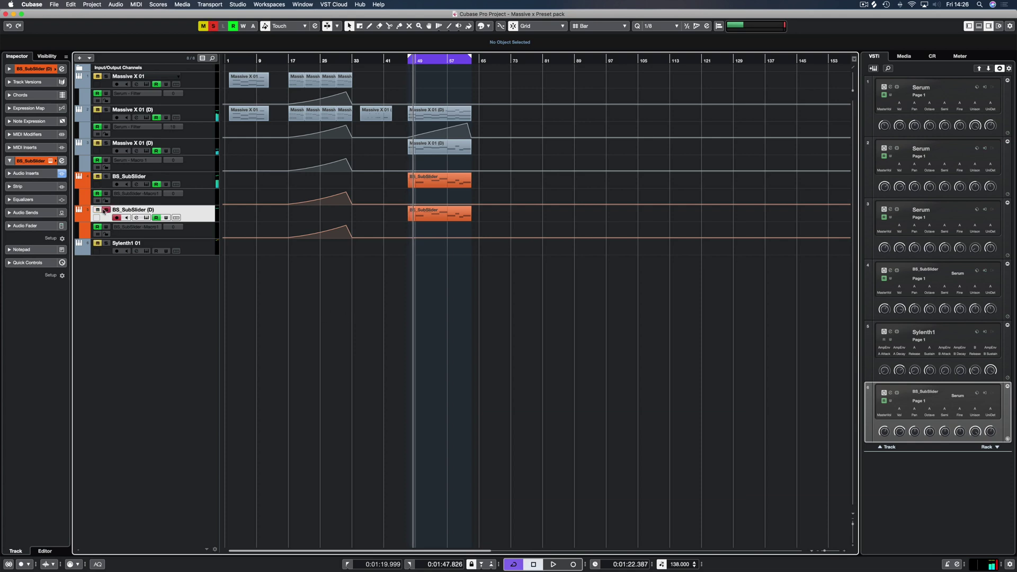
{"action": "key", "text": "space"}
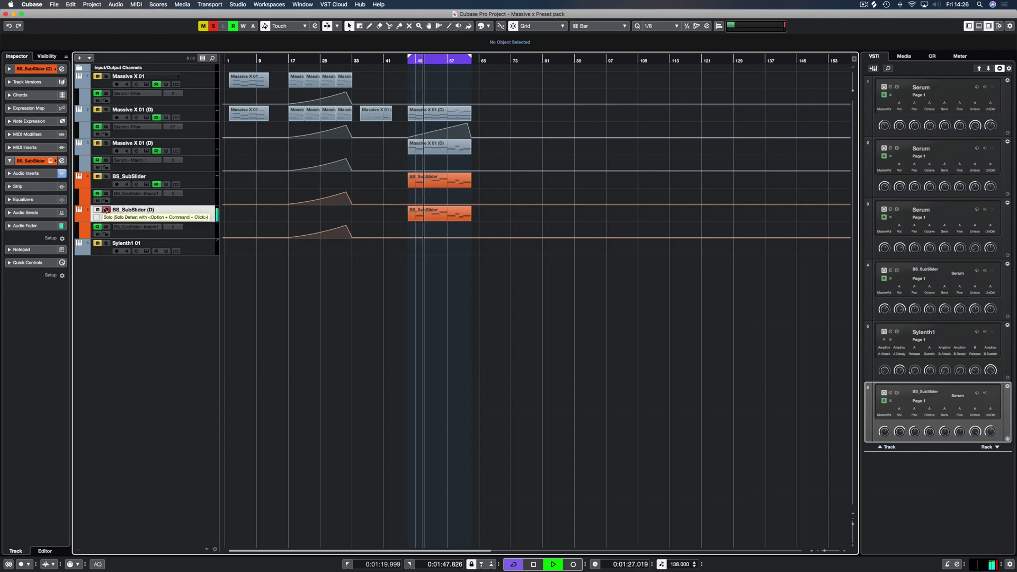
{"action": "left_click", "coordinate": [106, 211]}
{"action": "left_click", "coordinate": [106, 177]}
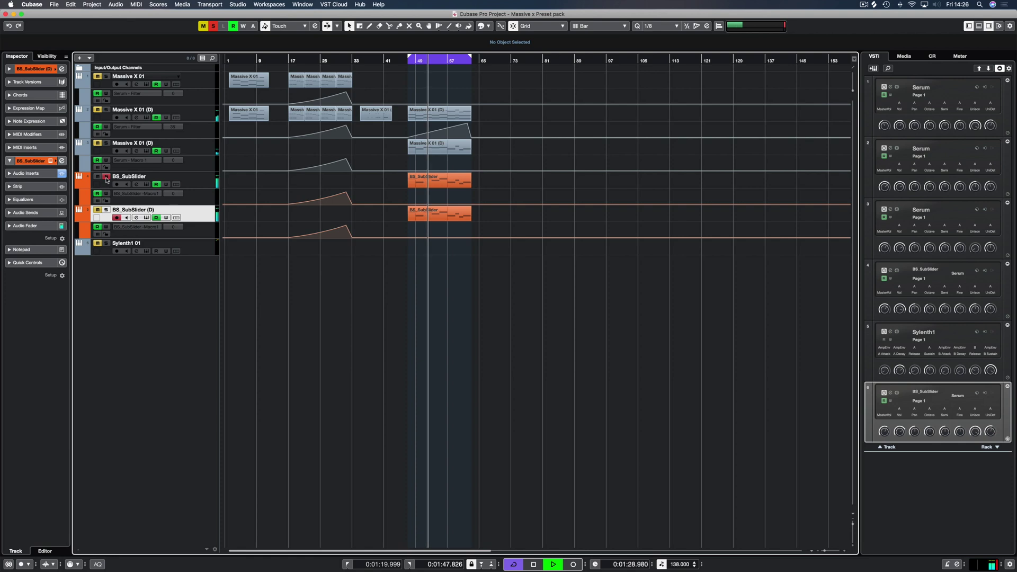
{"action": "left_click", "coordinate": [106, 177]}
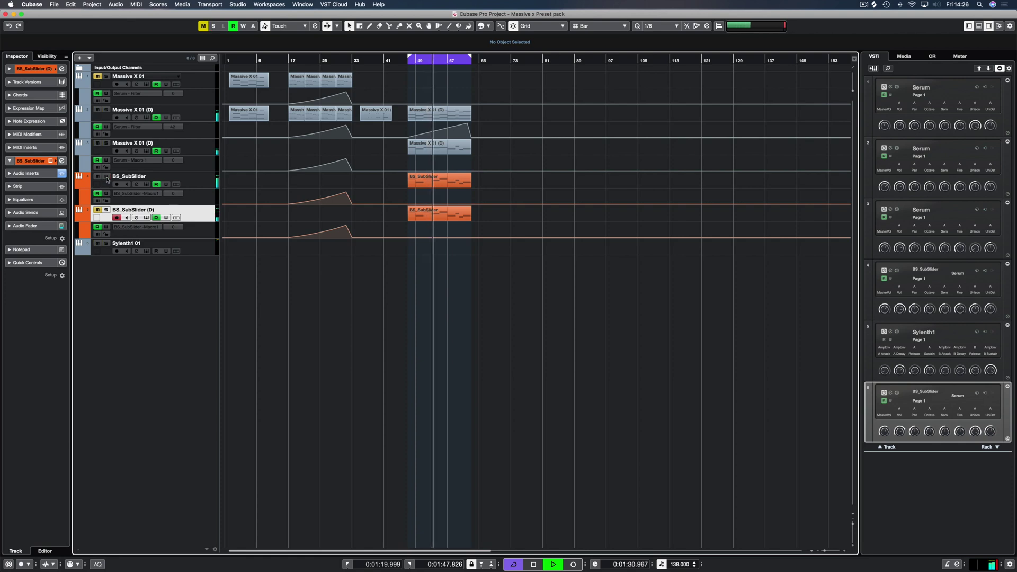